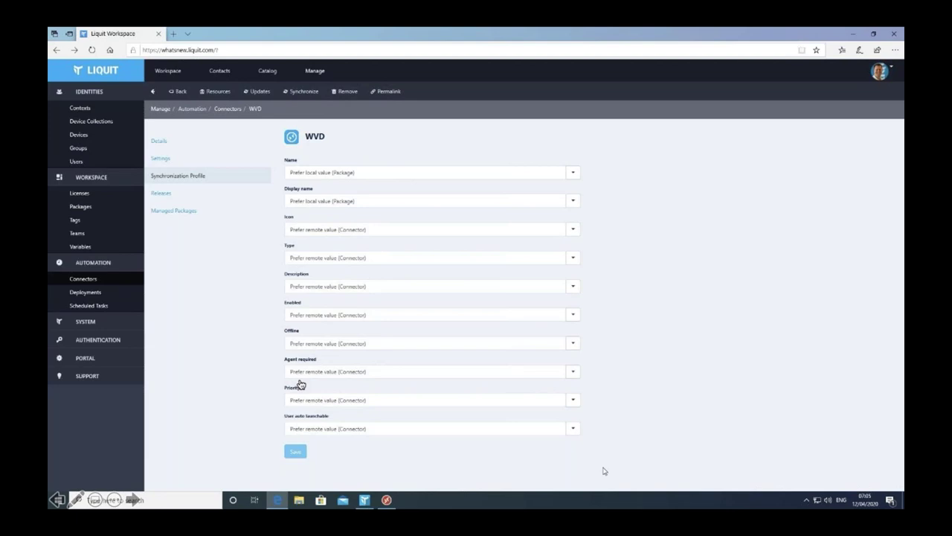
Review the WVD connector's release settings and its managed packages
click(161, 198)
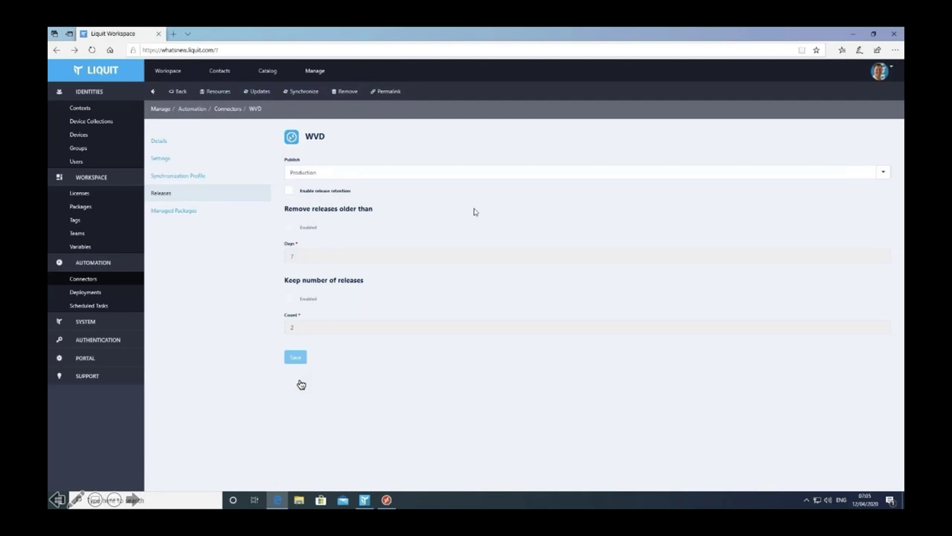
click(181, 212)
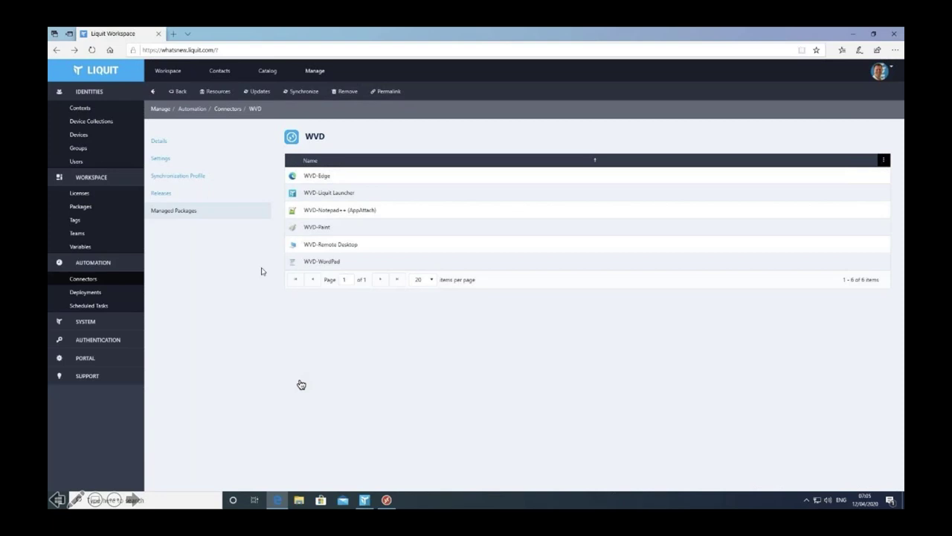
Switch to the Remote Desktop client, examine the details of the Dev feed, and minimize the client
click(386, 499)
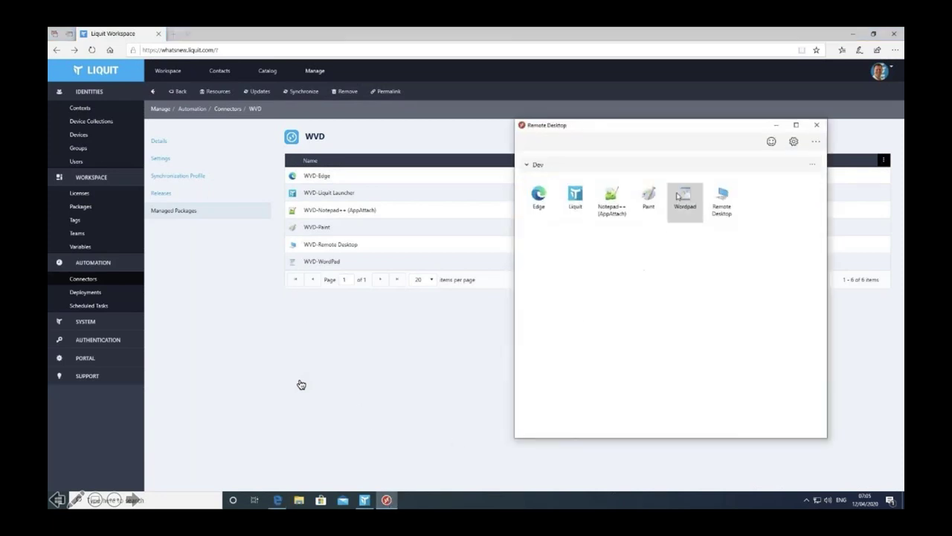
drag(717, 126, 731, 106)
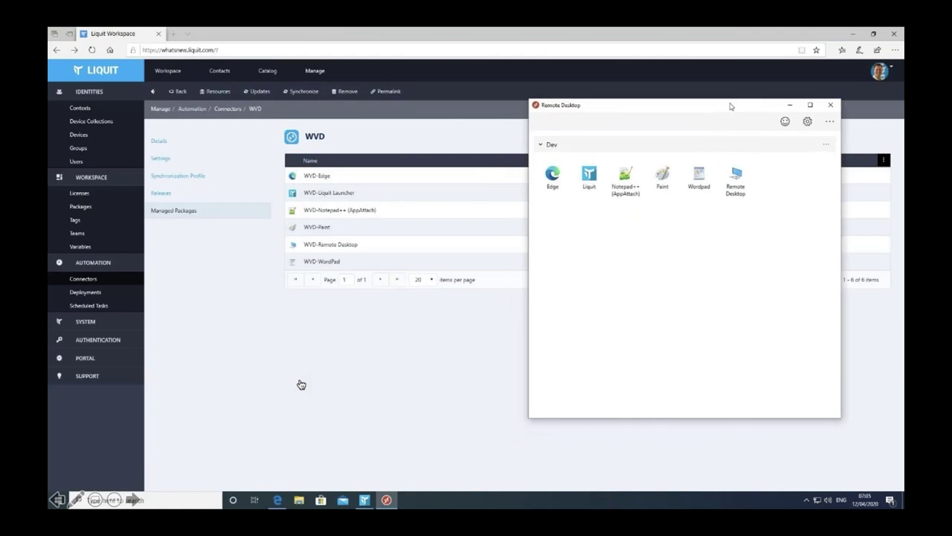
click(831, 145)
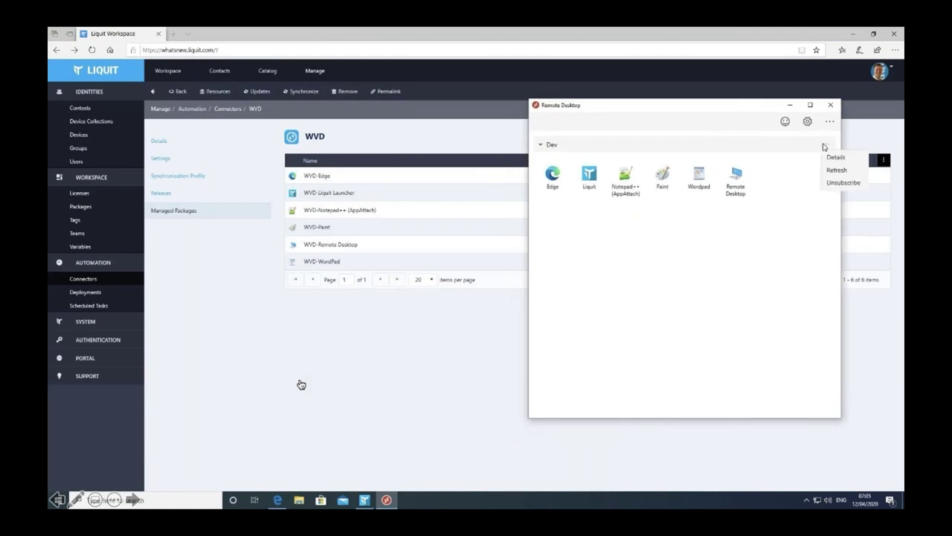
click(833, 158)
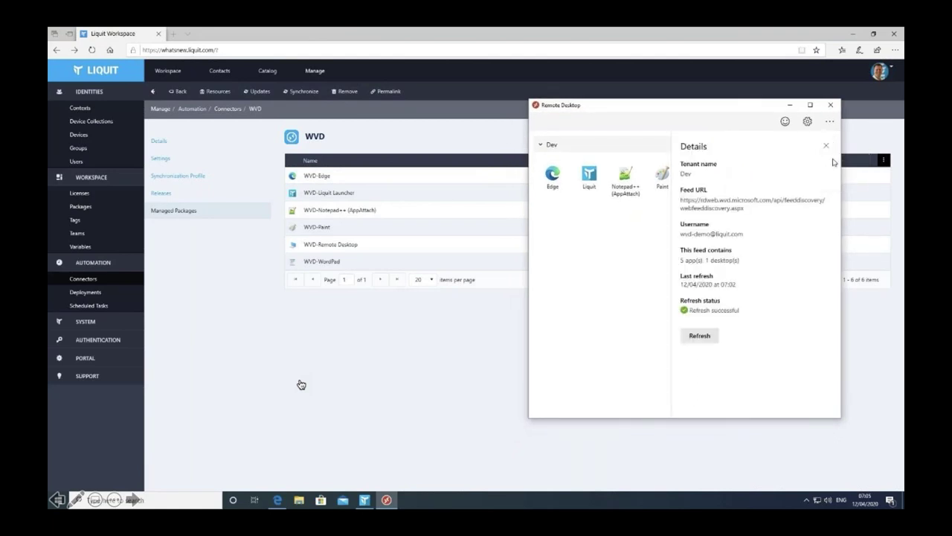
click(628, 293)
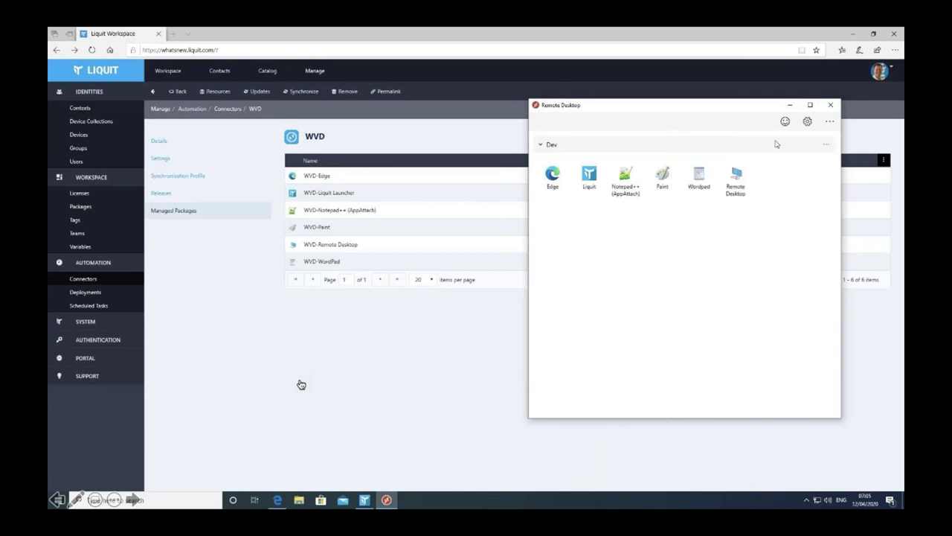
click(793, 107)
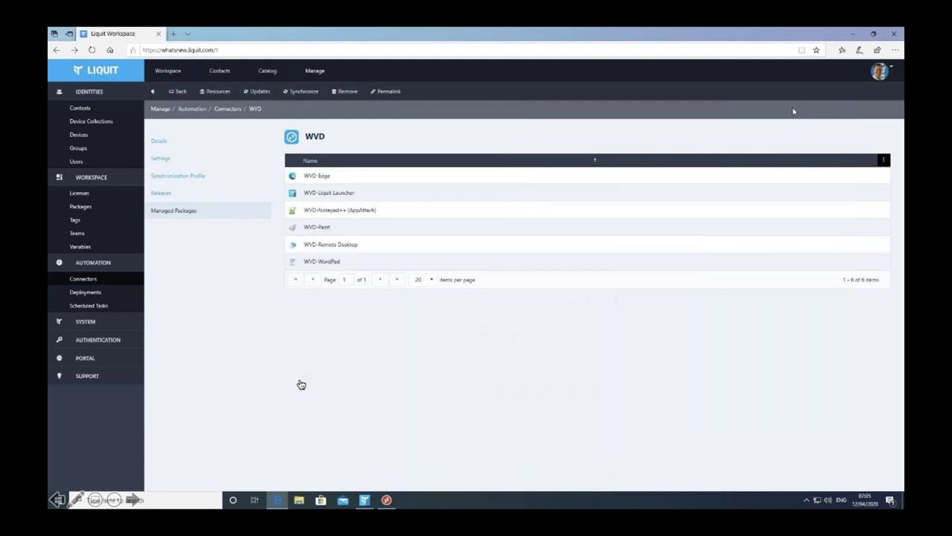
click(314, 72)
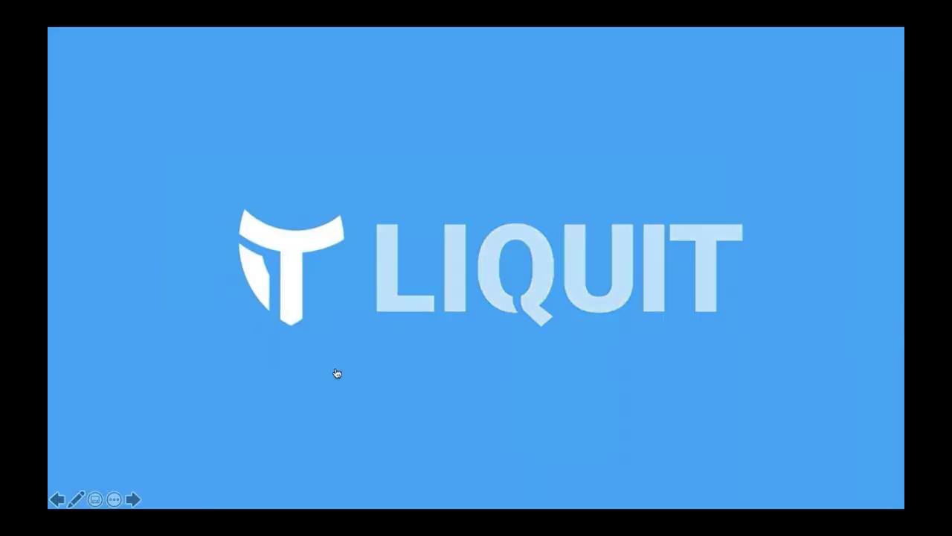
click(337, 373)
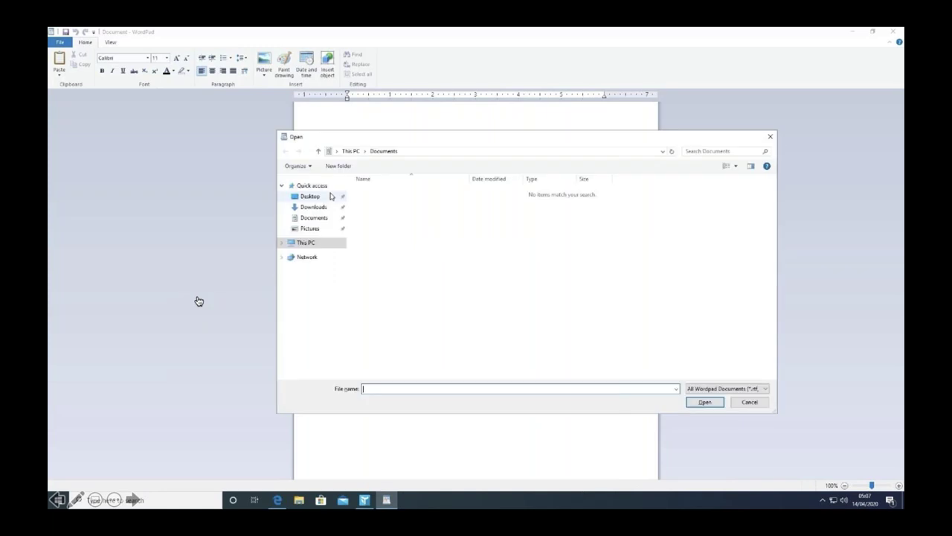
Browse This PC in WordPad's Open dialog with all file access permitted, cancel the dialog and close WordPad
click(307, 243)
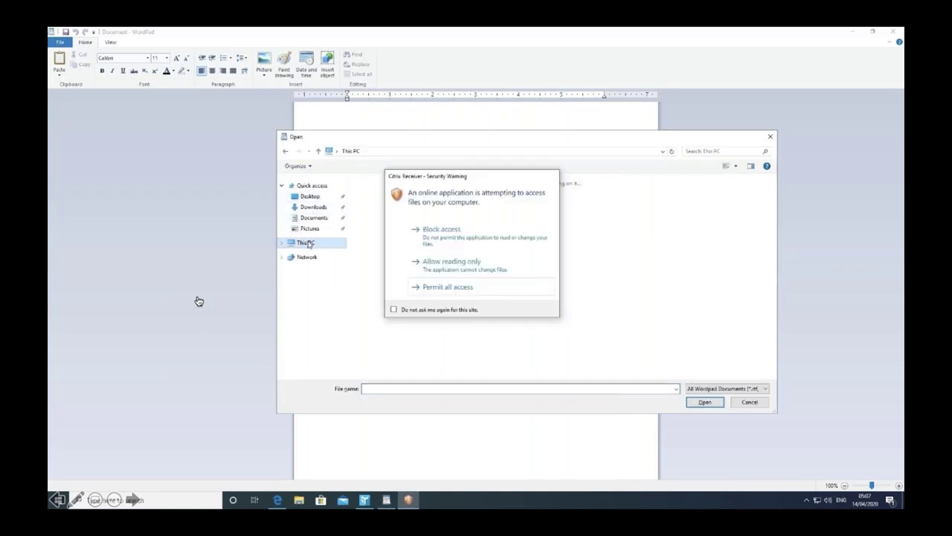
click(448, 288)
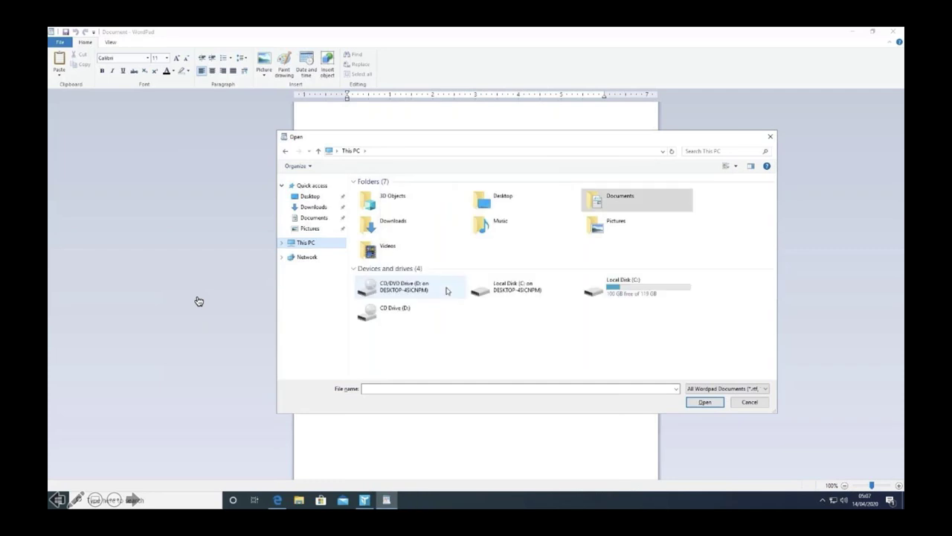
click(753, 406)
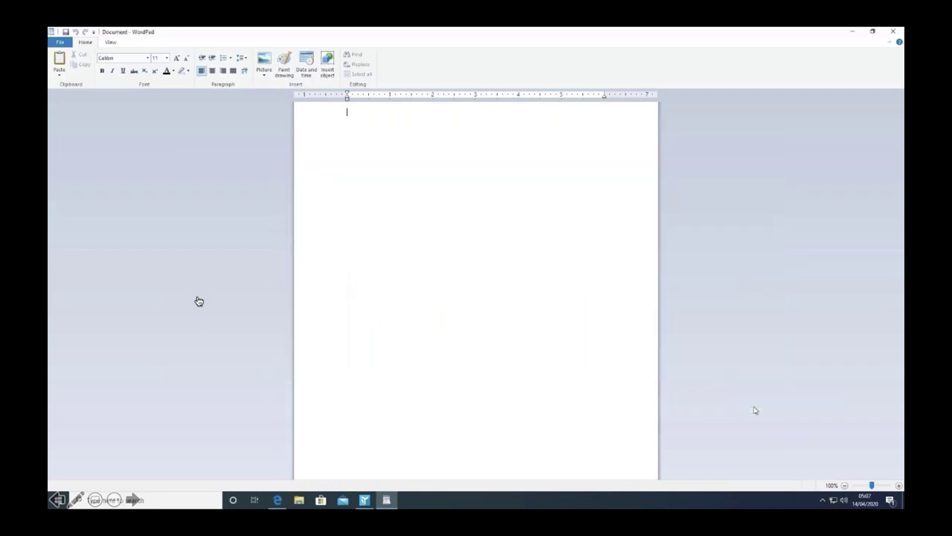
key(alt+F4)
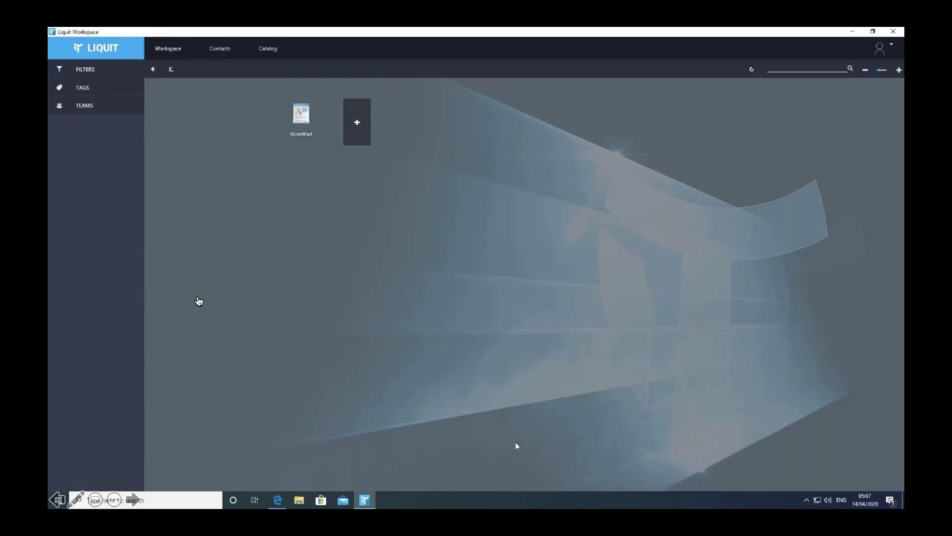
Switch to the Edge browser and add a Launch action set named WVD to the WordPad package
click(278, 499)
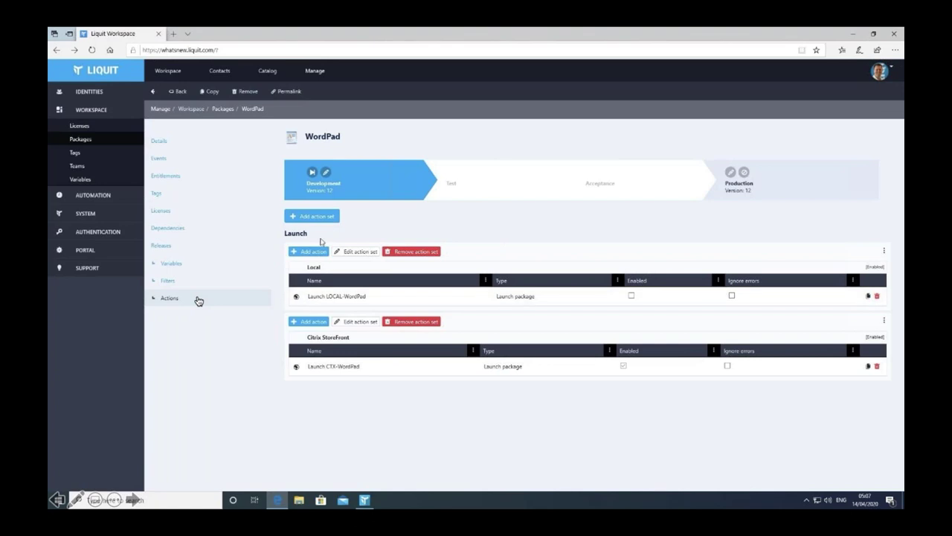
click(316, 216)
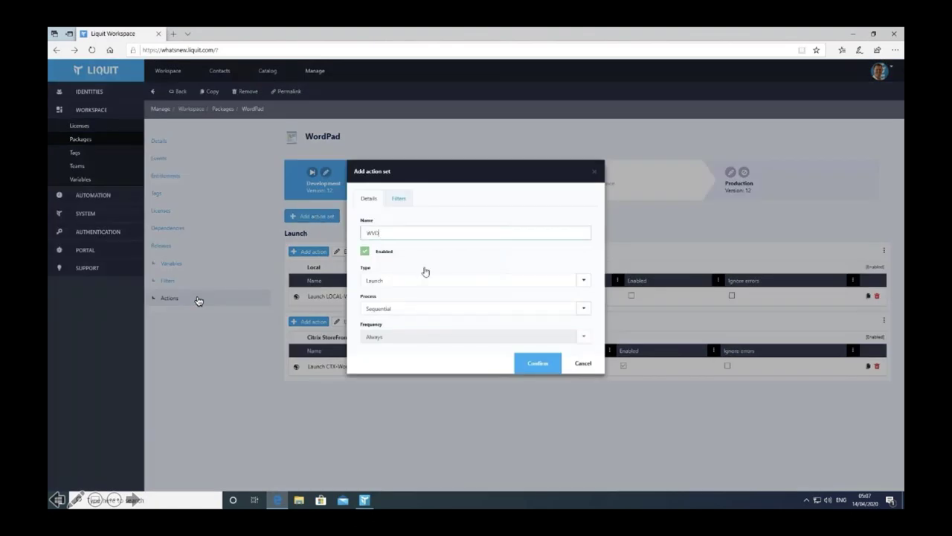
click(537, 363)
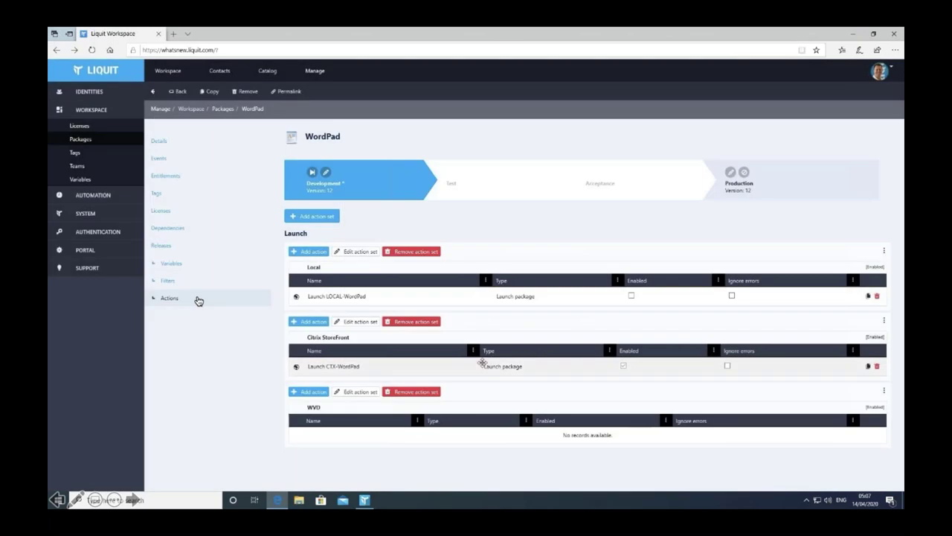
Start a Launch package action in the WVD action set and name it Launch WVD-WordPad
click(318, 392)
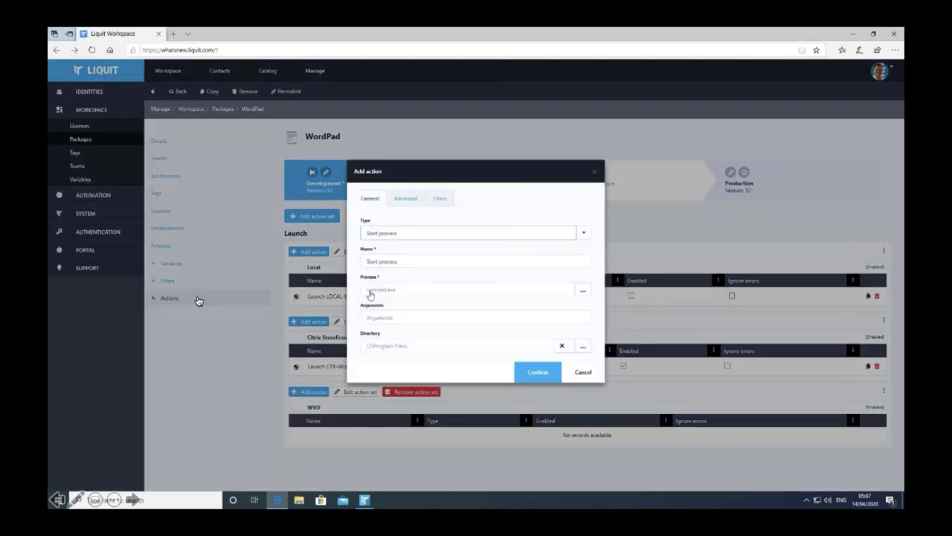
click(386, 236)
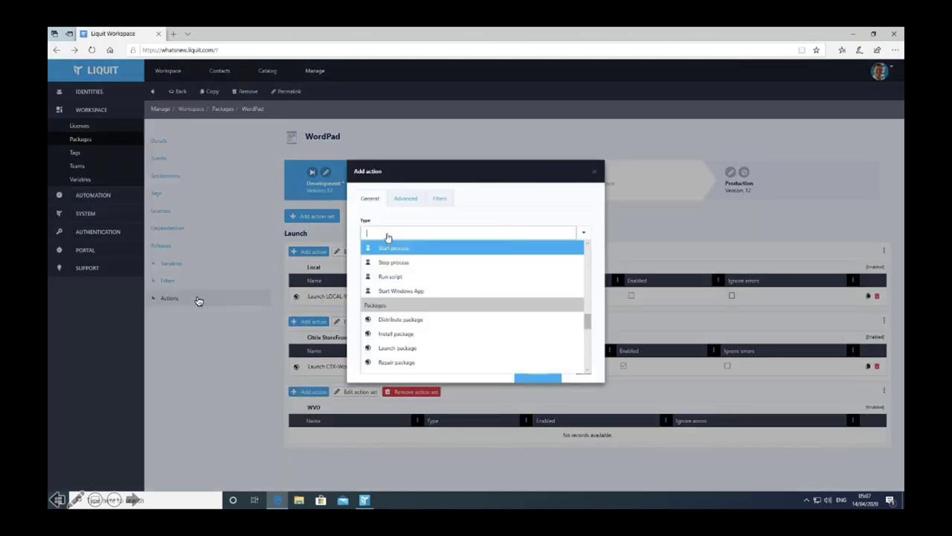
text(launch p)
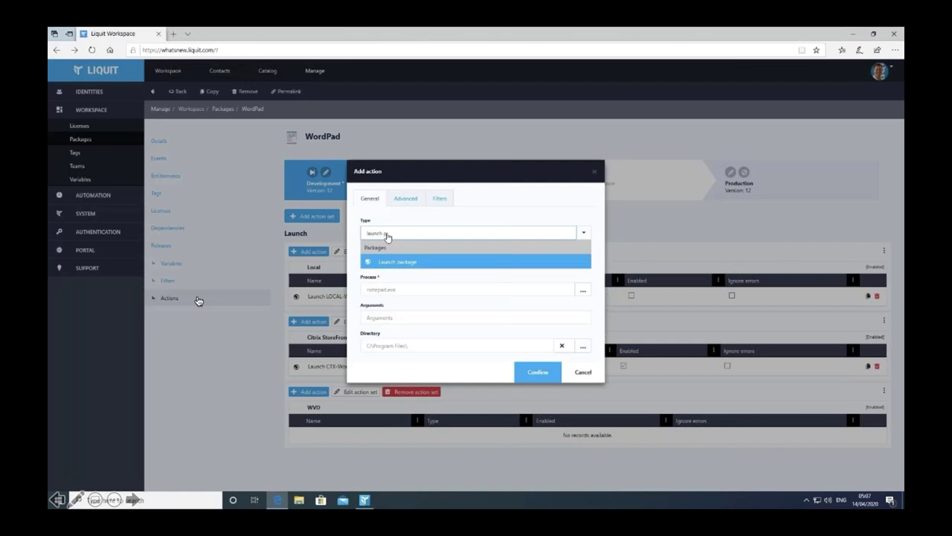
click(396, 262)
double_click(393, 262)
text(WVD-Word)
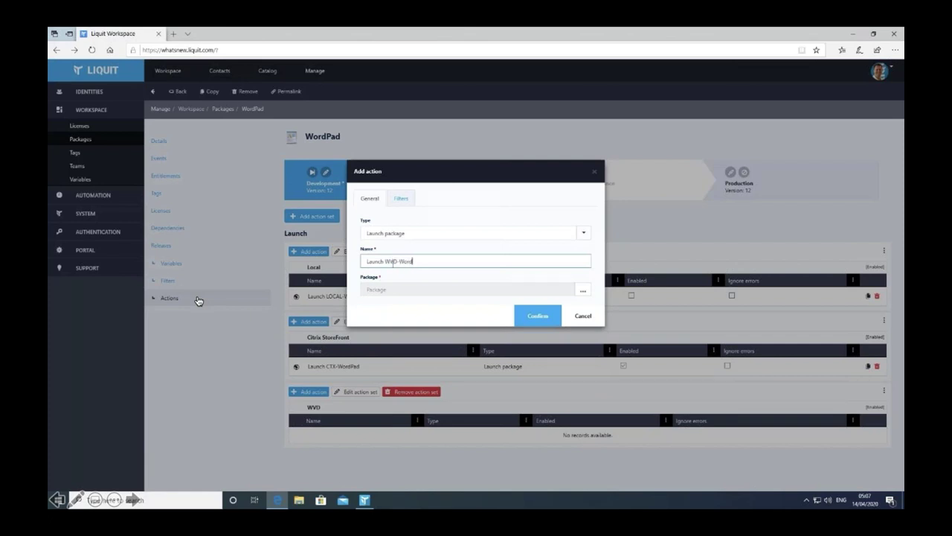
text(Pad)
Choose WVD-WordPad as the package for the new launch action and confirm the action
click(583, 289)
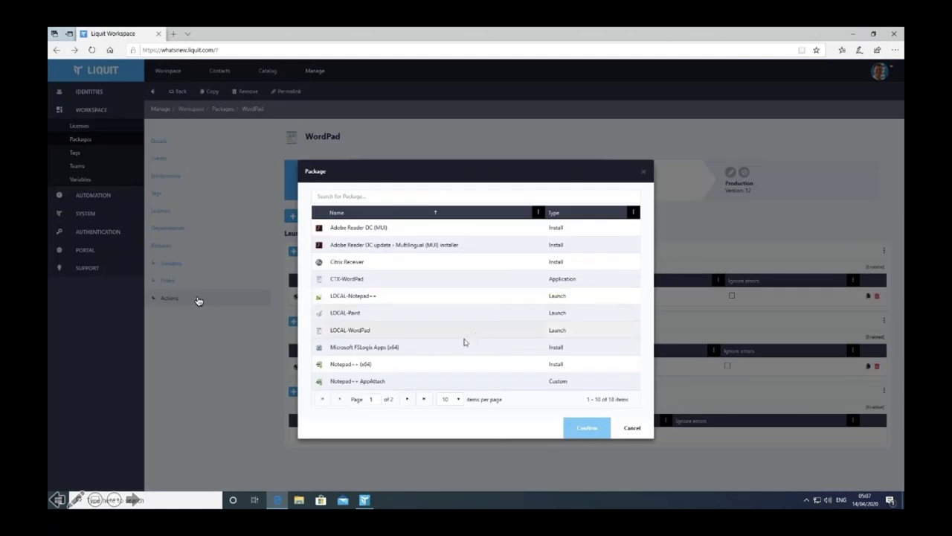
click(406, 401)
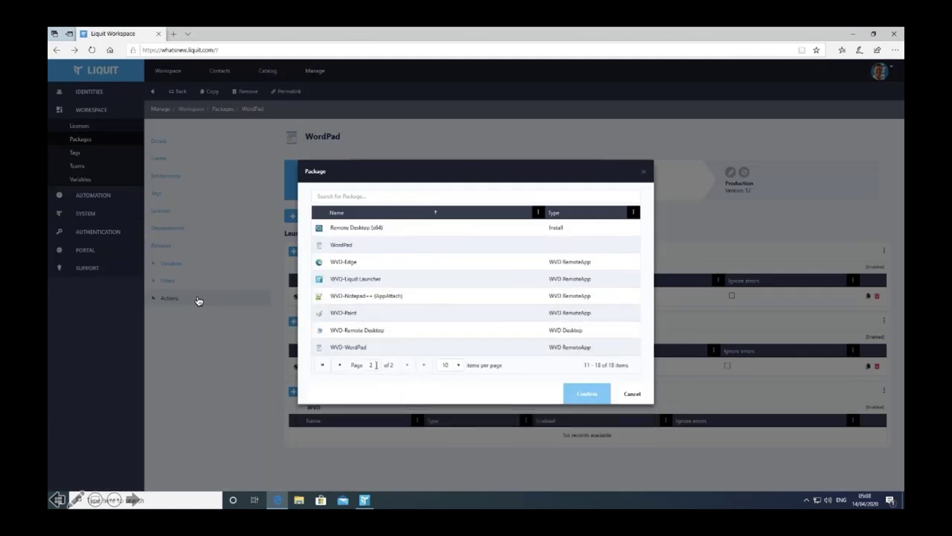
click(355, 349)
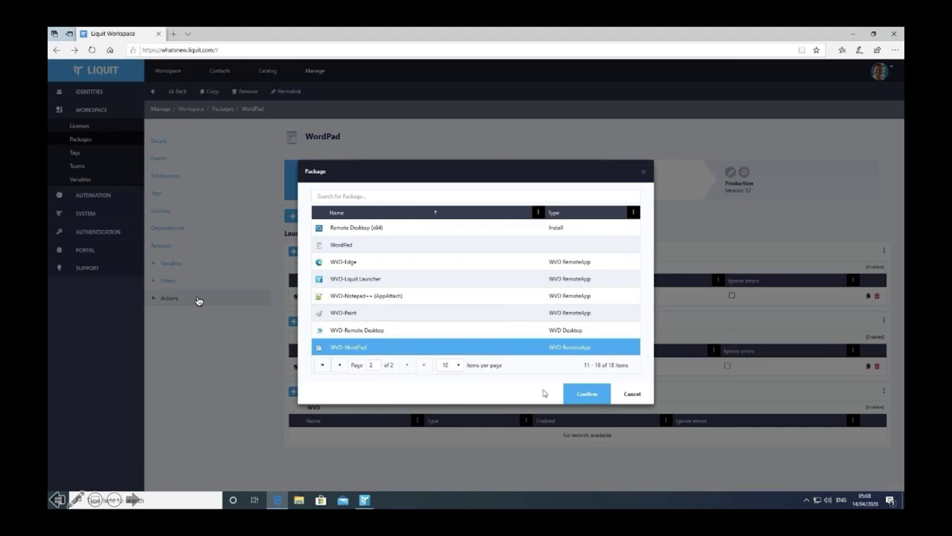
click(585, 398)
click(536, 322)
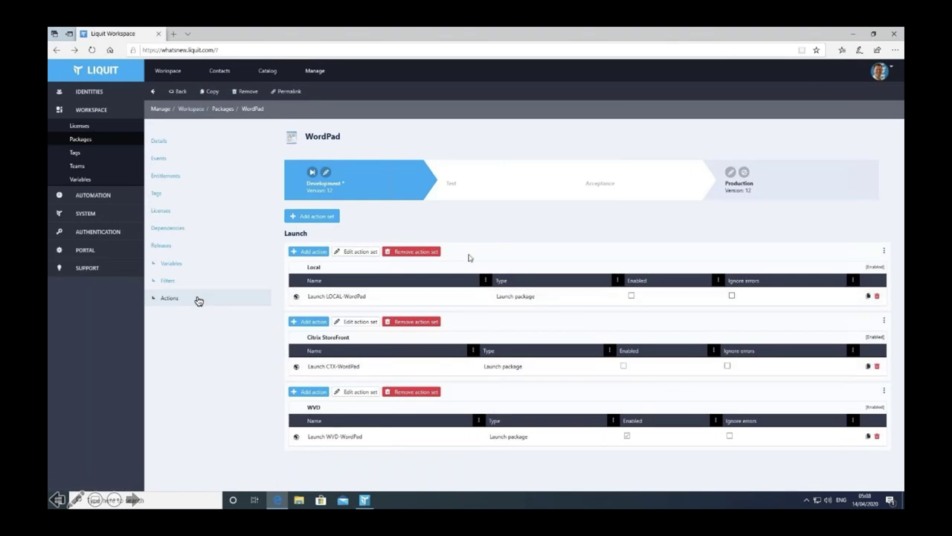
Promote the WordPad package's Development release to Production
drag(398, 190, 815, 188)
click(536, 298)
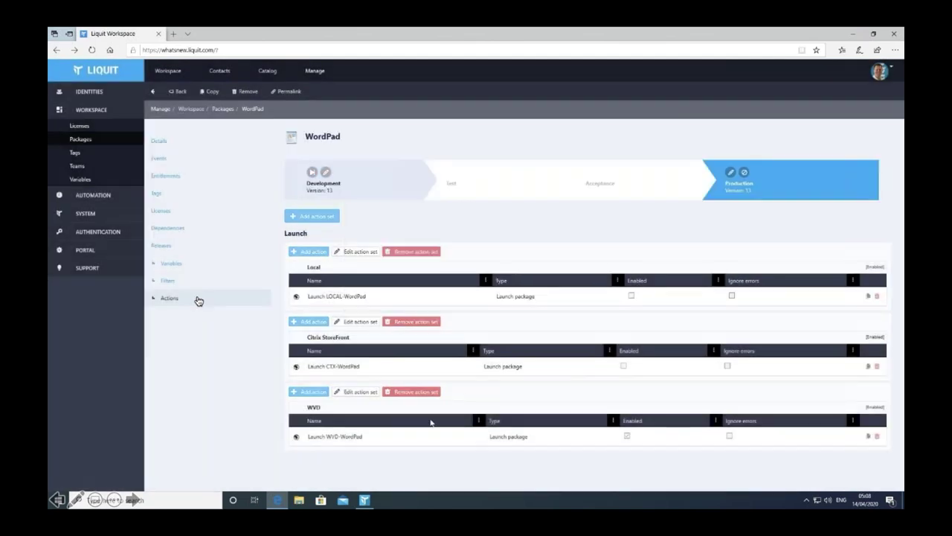
Switch to the Liquit Workspace client, refresh it and launch WordPad
click(364, 500)
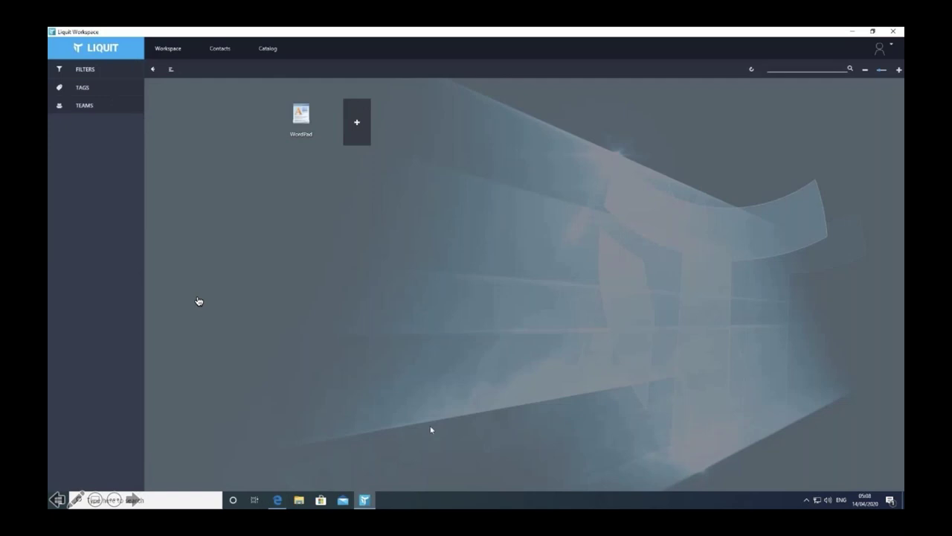
click(751, 70)
click(301, 117)
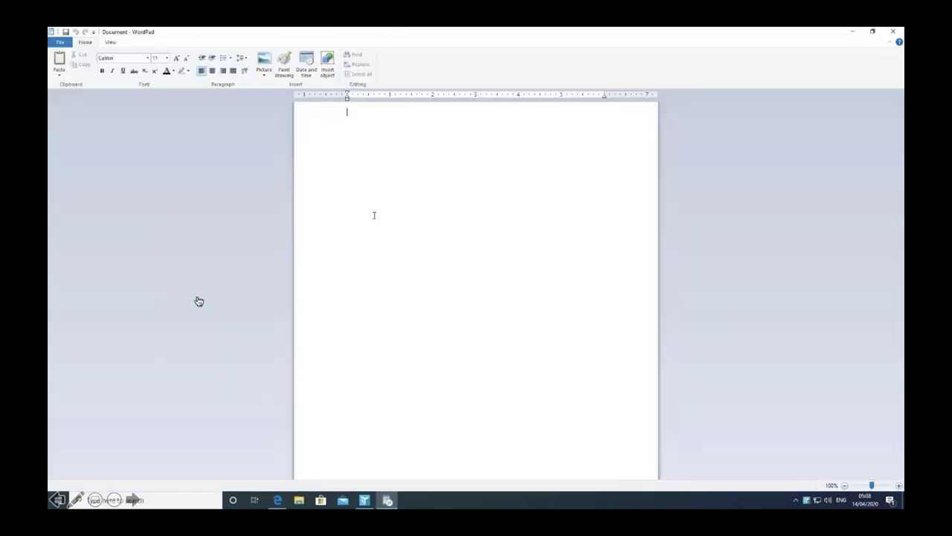
Inspect the drives under This PC in WordPad's Open dialog, cancel it, and reveal the hidden system tray icons
key(ctrl+o)
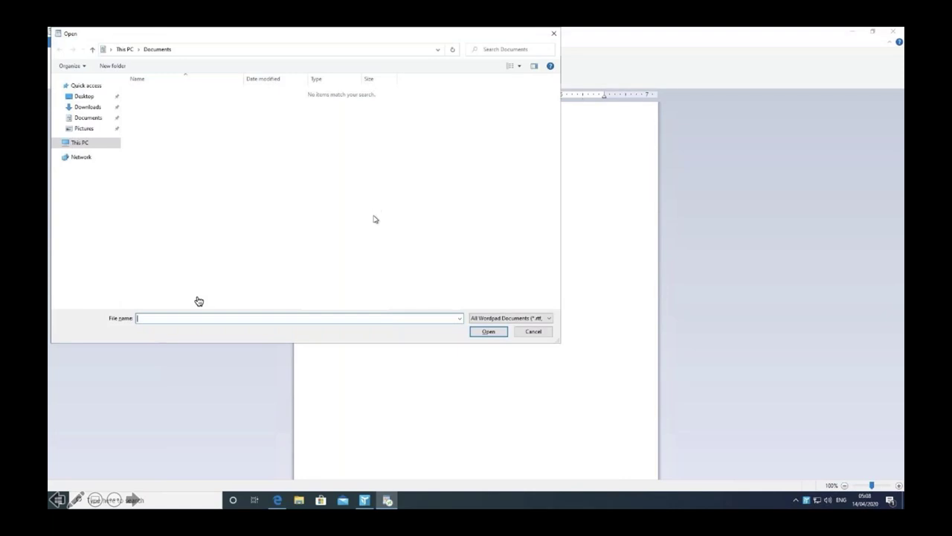
drag(240, 38, 435, 124)
click(282, 233)
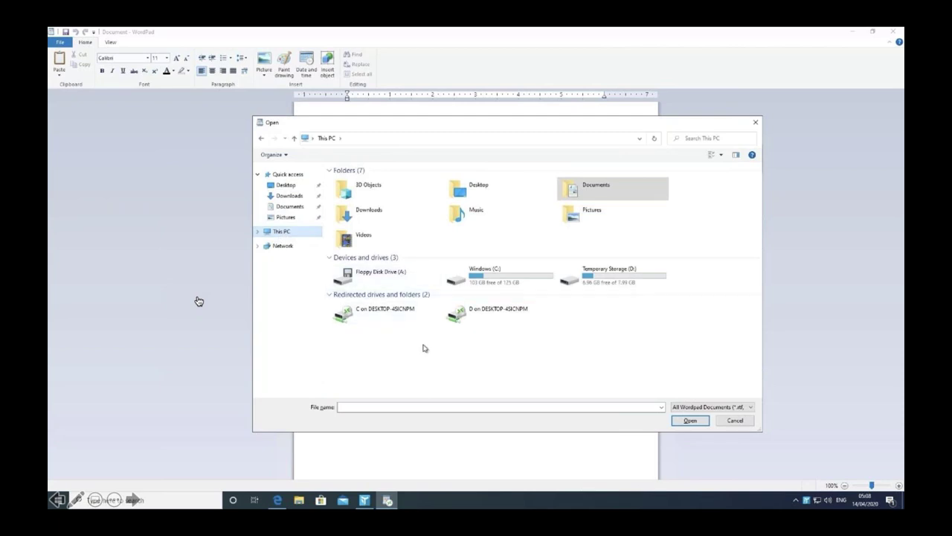
key(Escape)
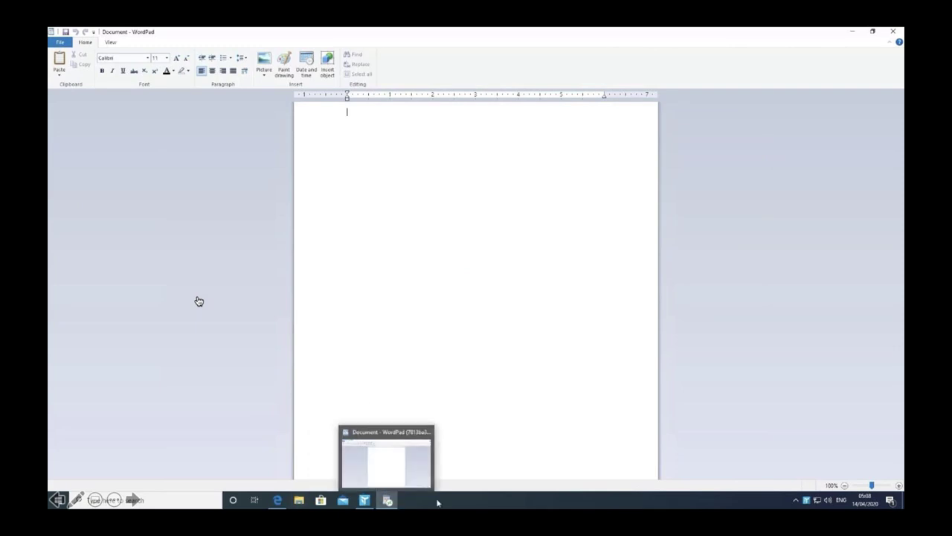
click(796, 500)
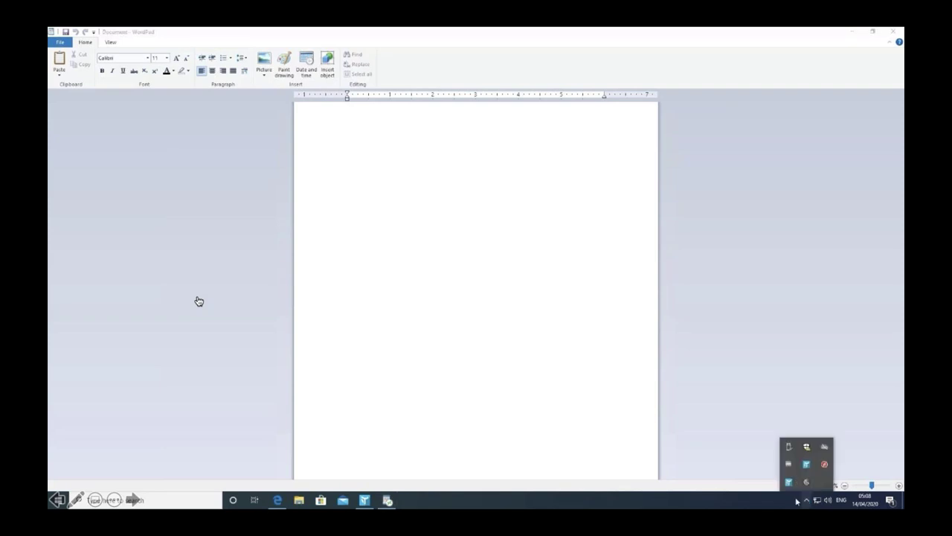
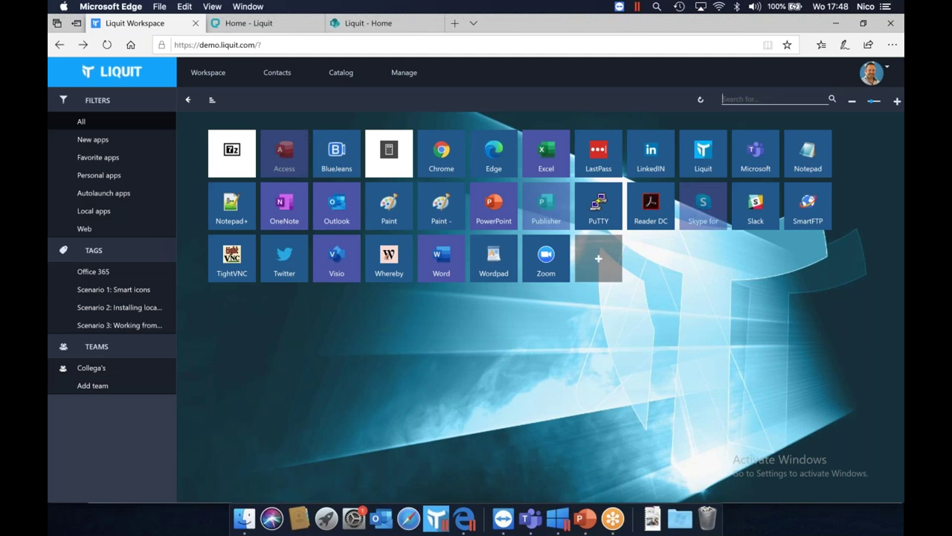
Open the identity sources, check the LDAP and Azure AD types offered for a new source, and cancel adding one
click(408, 78)
click(108, 461)
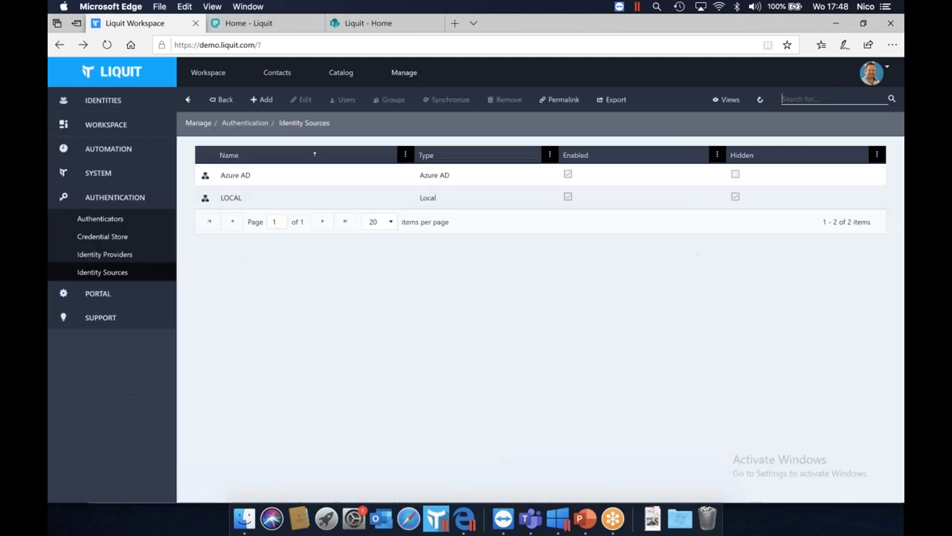
click(238, 178)
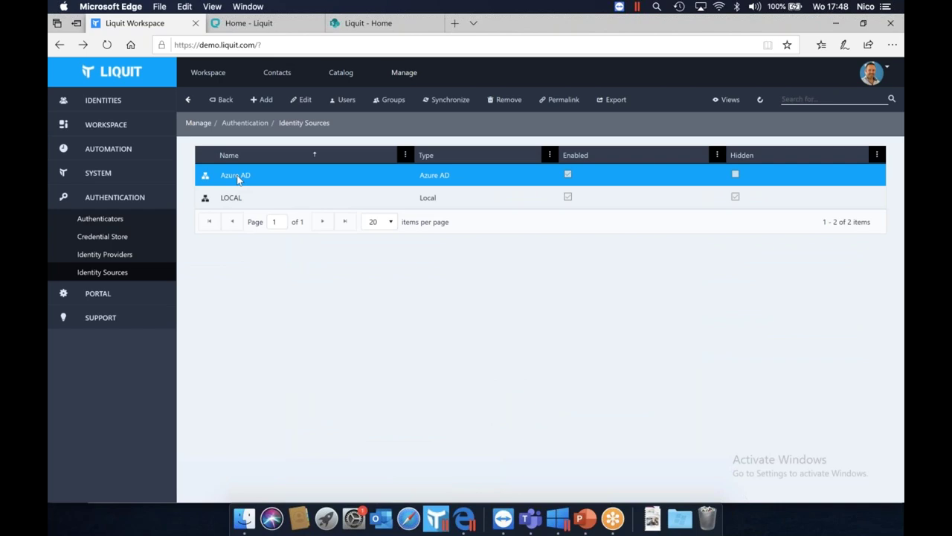
click(266, 99)
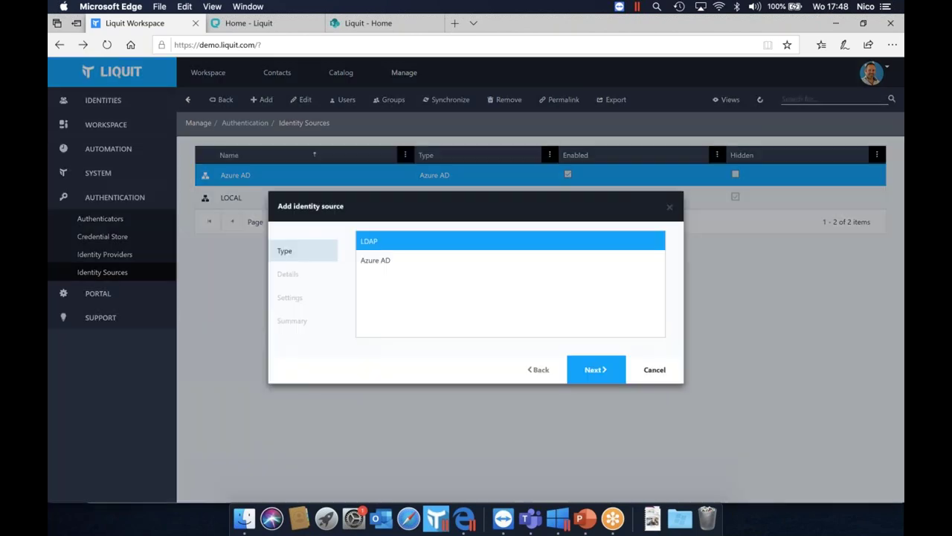
click(377, 260)
click(649, 365)
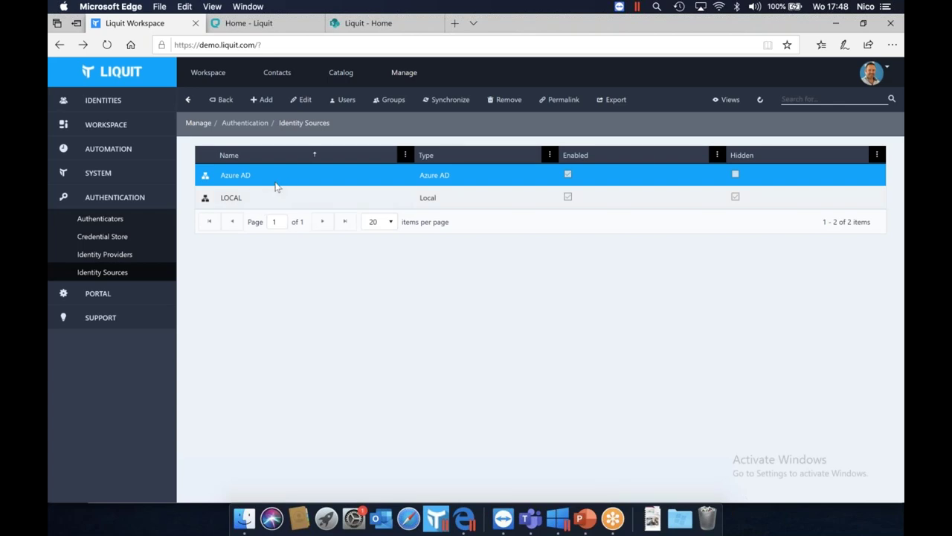
click(232, 100)
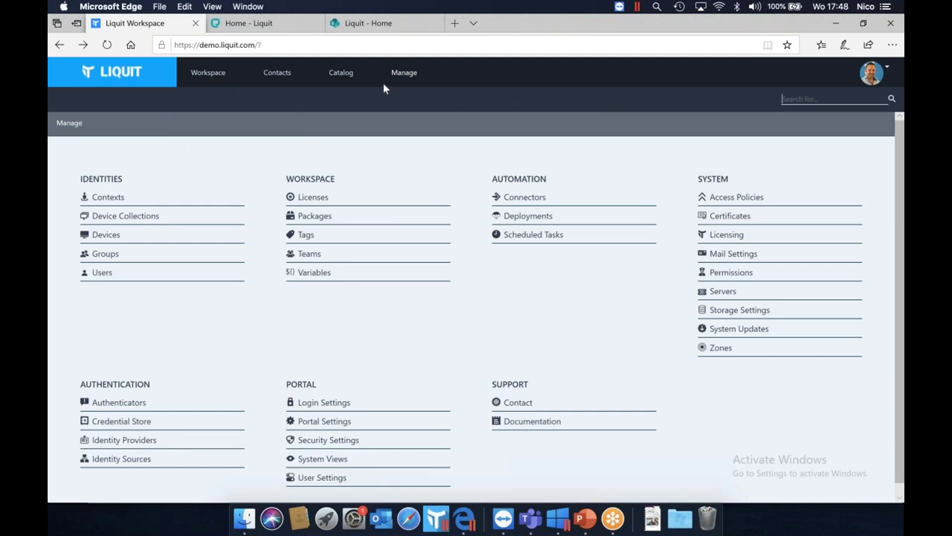
Open the Skype for Business package for management from the workspace and examine its launch actions
click(206, 74)
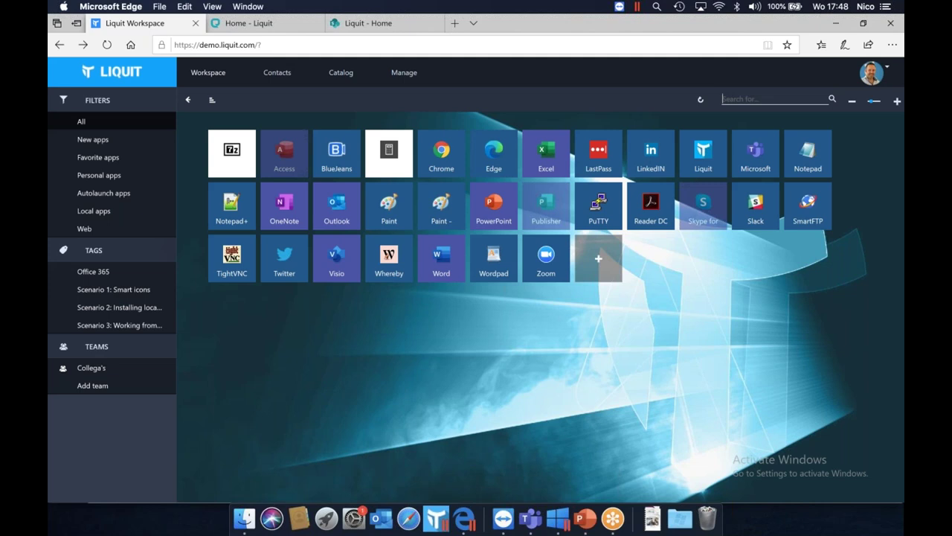
right_click(691, 209)
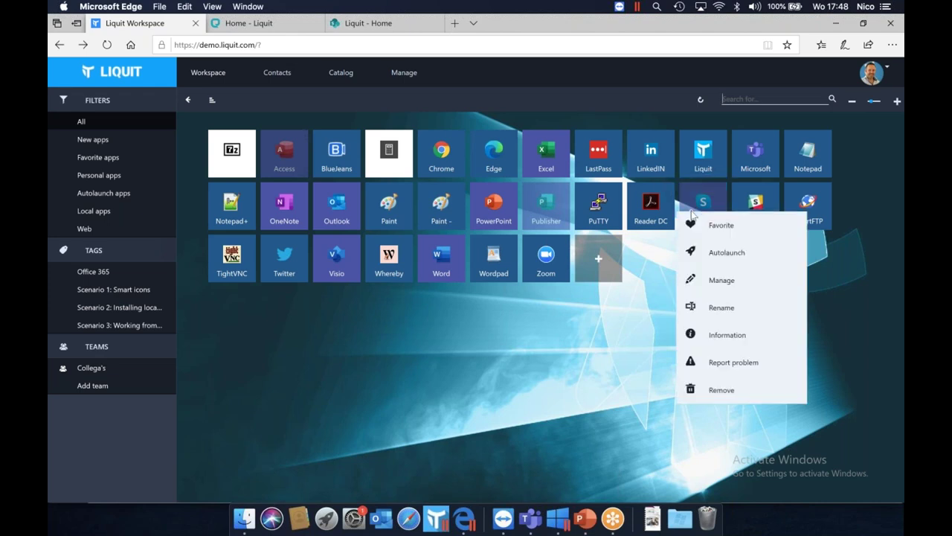
click(722, 277)
click(205, 379)
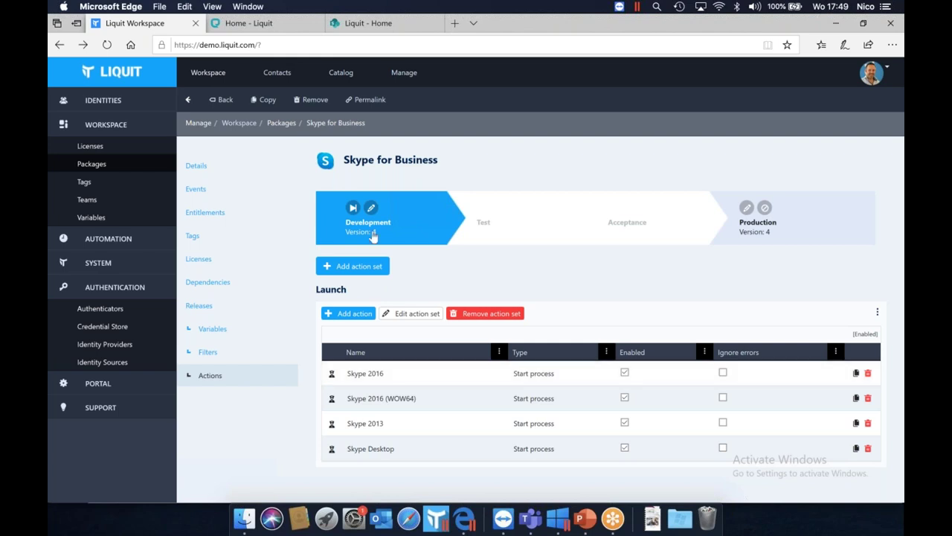
Return to the workspace and view the new apps and favorite apps before showing all apps again
click(209, 72)
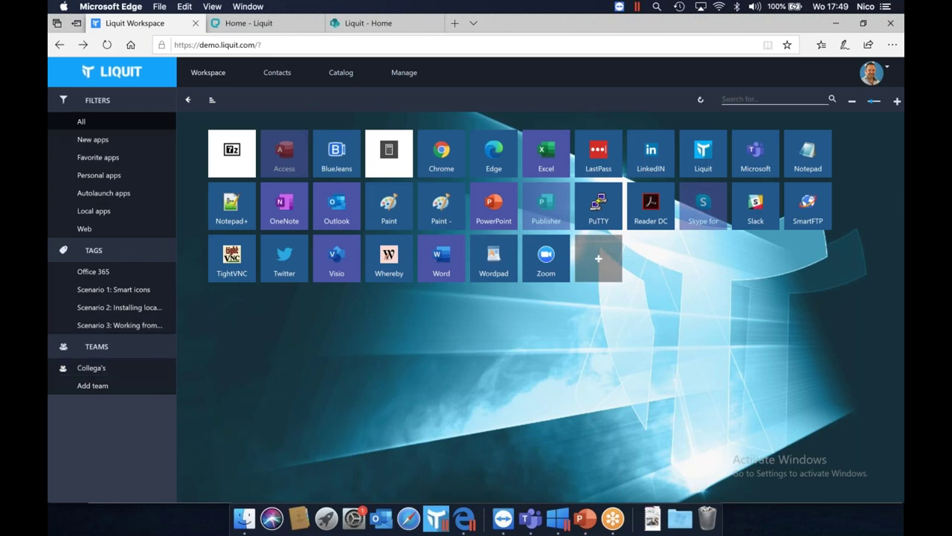
click(91, 142)
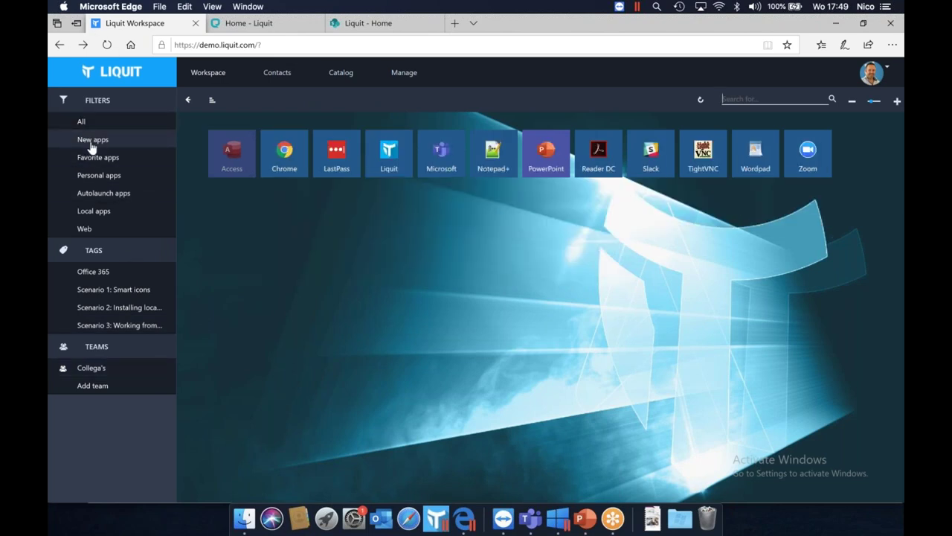
click(93, 156)
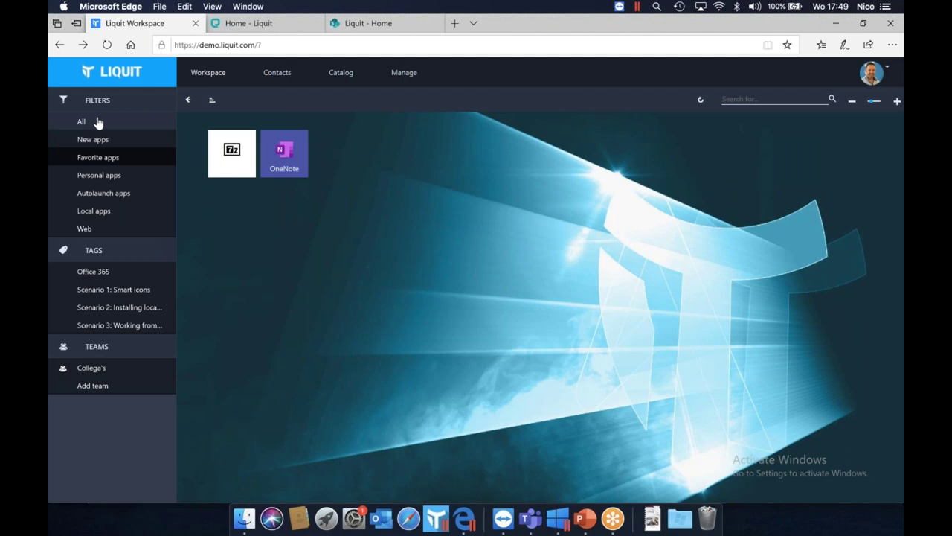
click(97, 123)
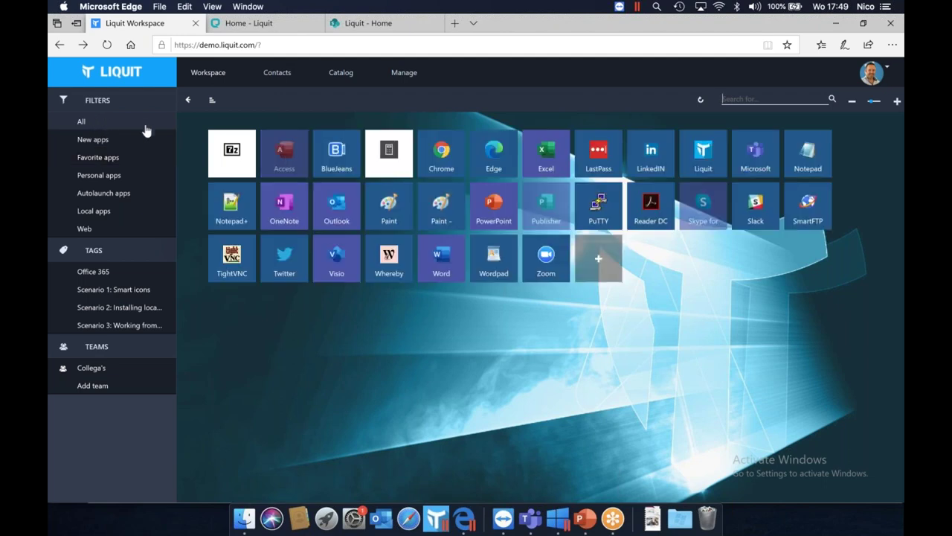
Mark Access as a favorite and check it among the favorite apps
right_click(284, 153)
click(315, 169)
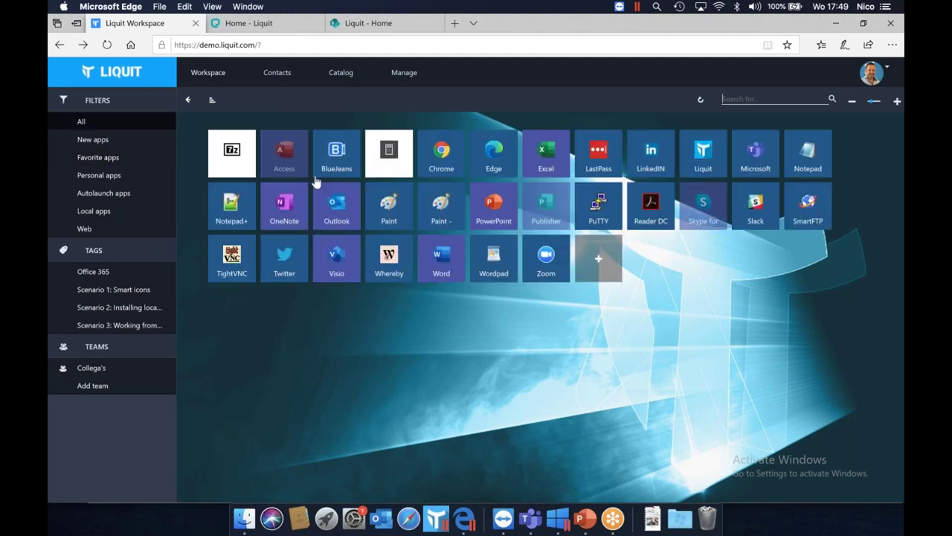
click(122, 157)
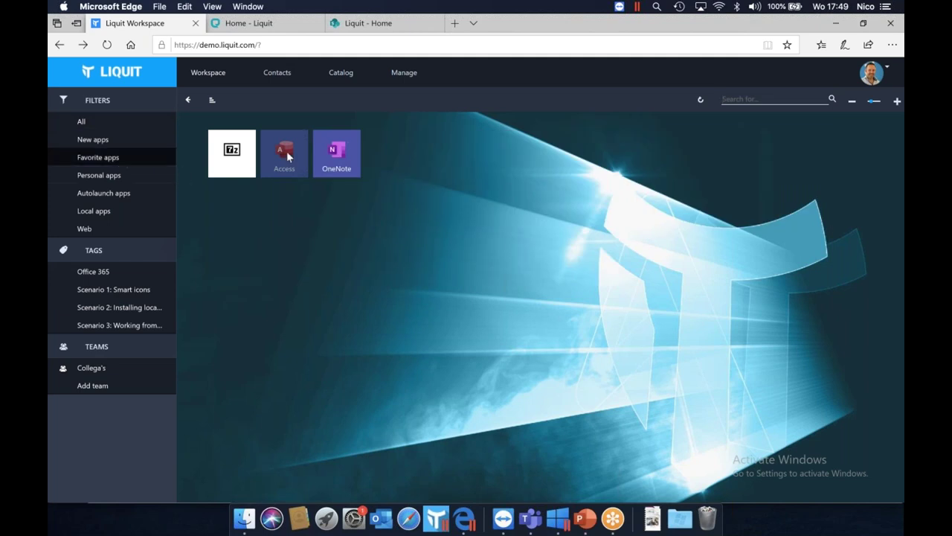
Inspect the Add link form under Personal apps and cancel it, and view the apps tagged Office 365 before showing all
click(113, 177)
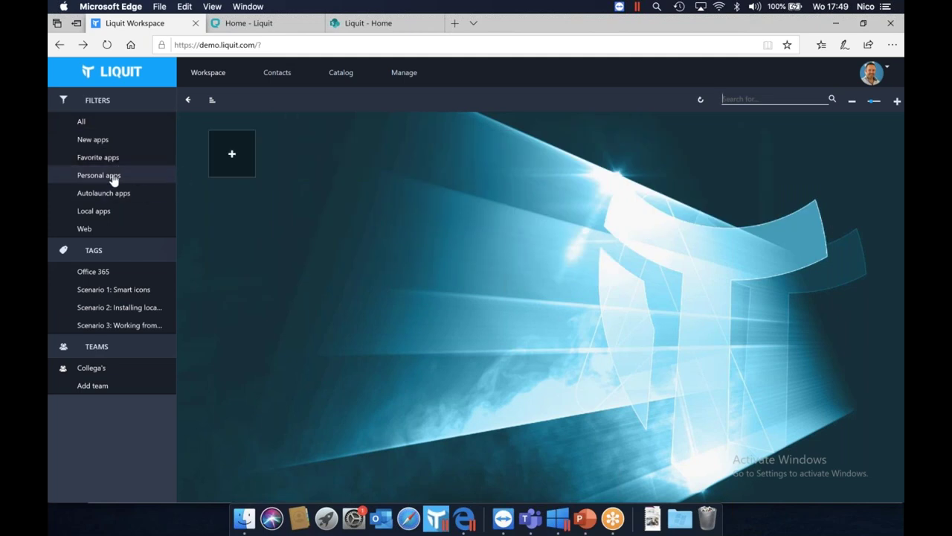
click(231, 154)
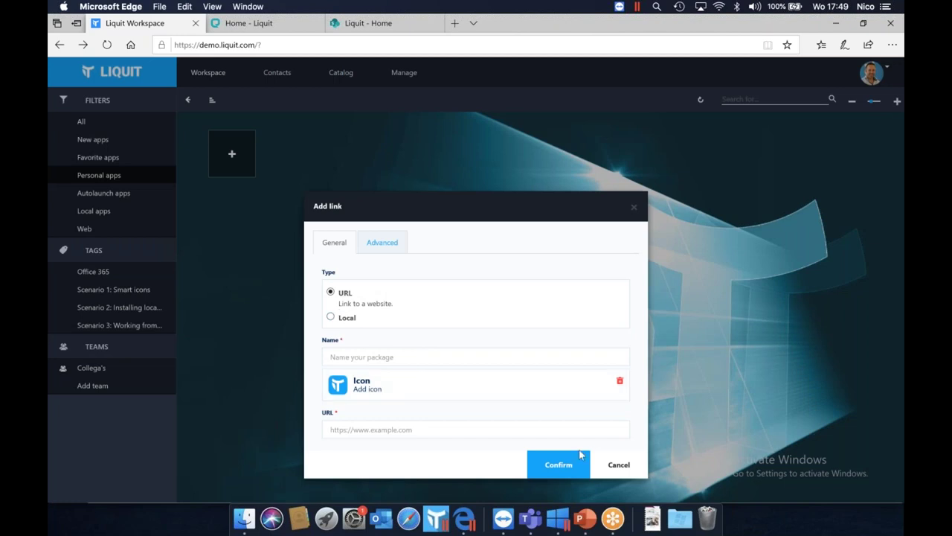
click(619, 465)
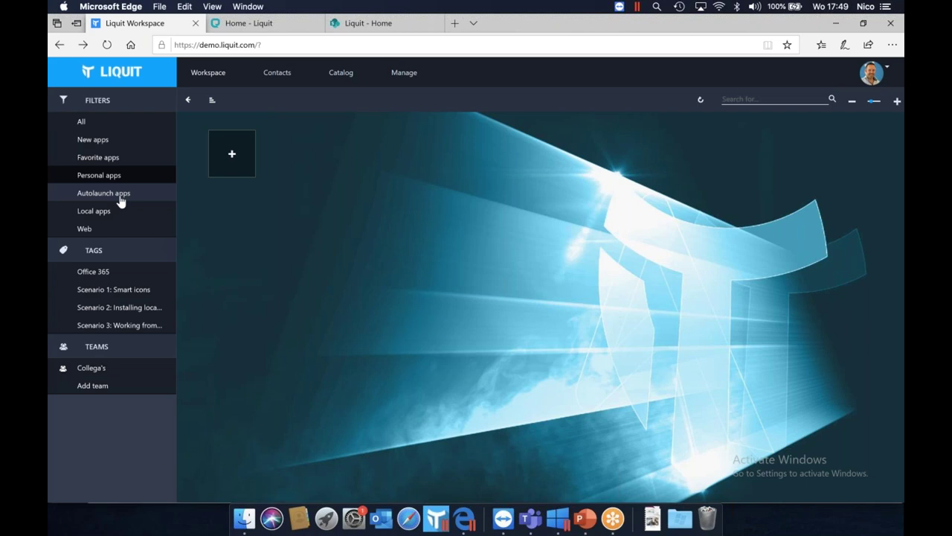
click(93, 274)
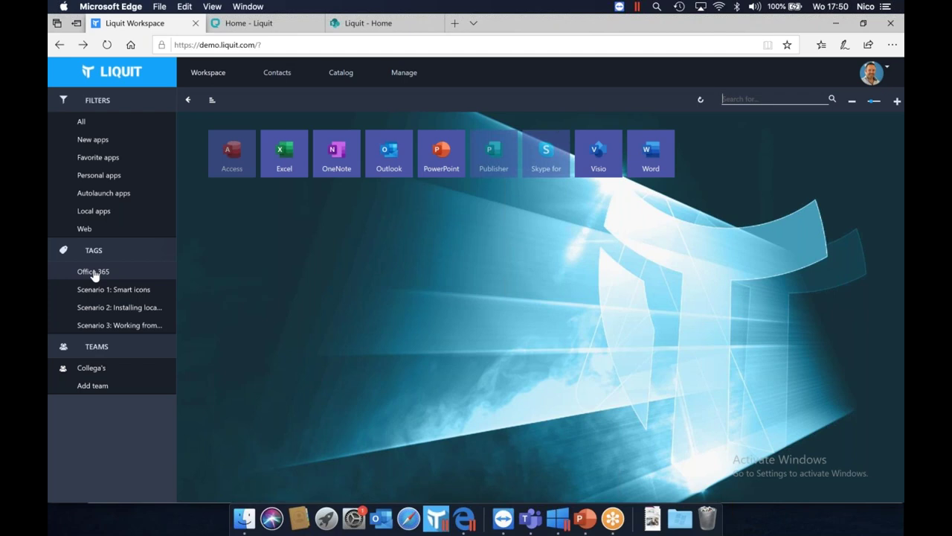
click(94, 131)
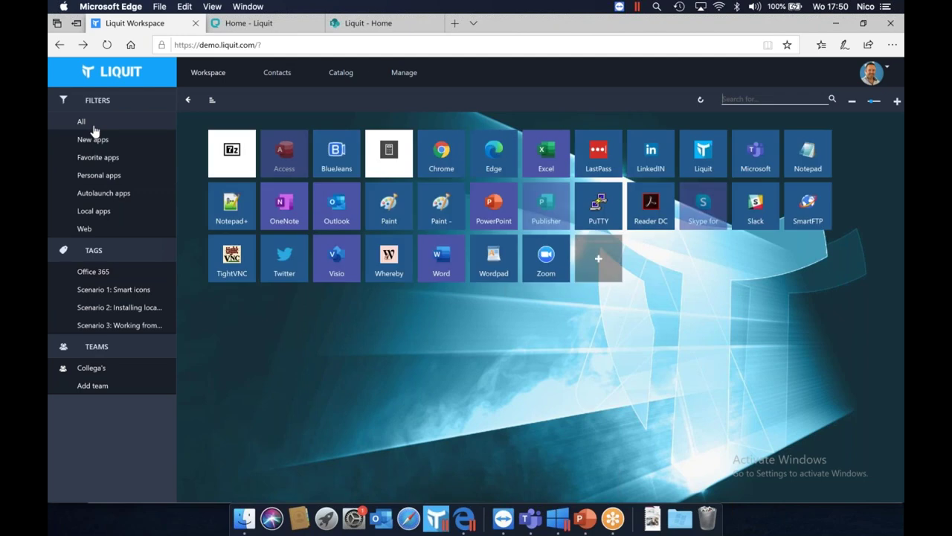
Open the contacts directory and browse the listed colleagues
click(266, 79)
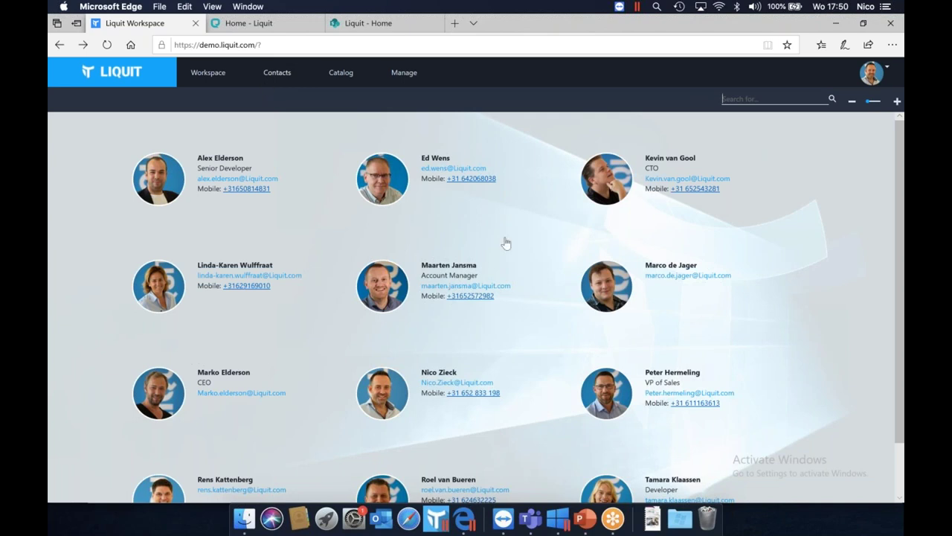
scroll(524, 379, down, 2)
scroll(523, 379, up, 2)
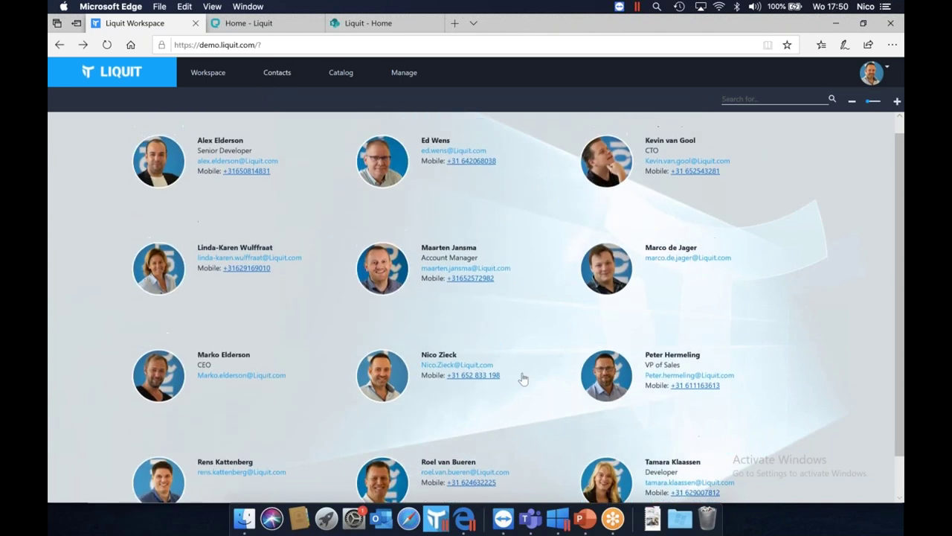
scroll(524, 379, down, 2)
scroll(524, 379, up, 1)
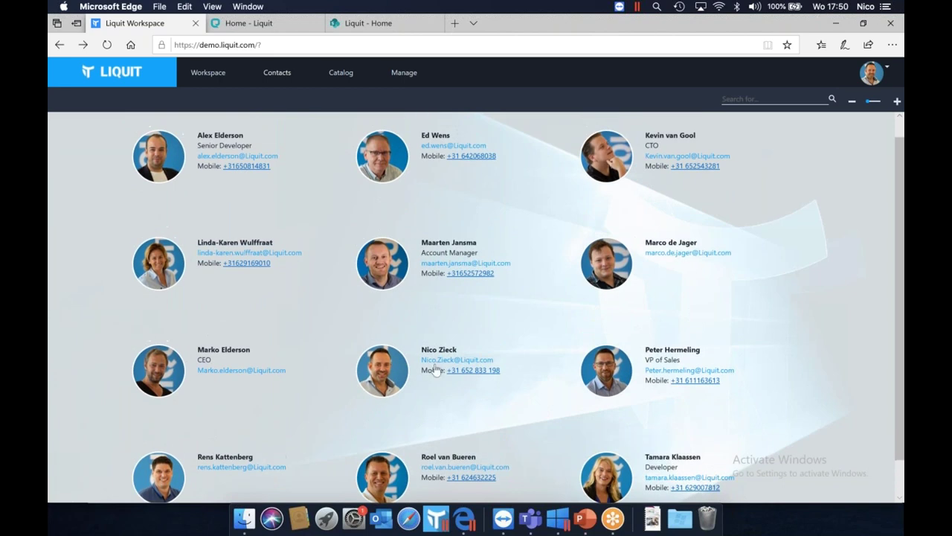
Open the signed-in user's contact card, inspect the remote control address options with NICODD30 chosen, and dismiss both dialogs
click(388, 368)
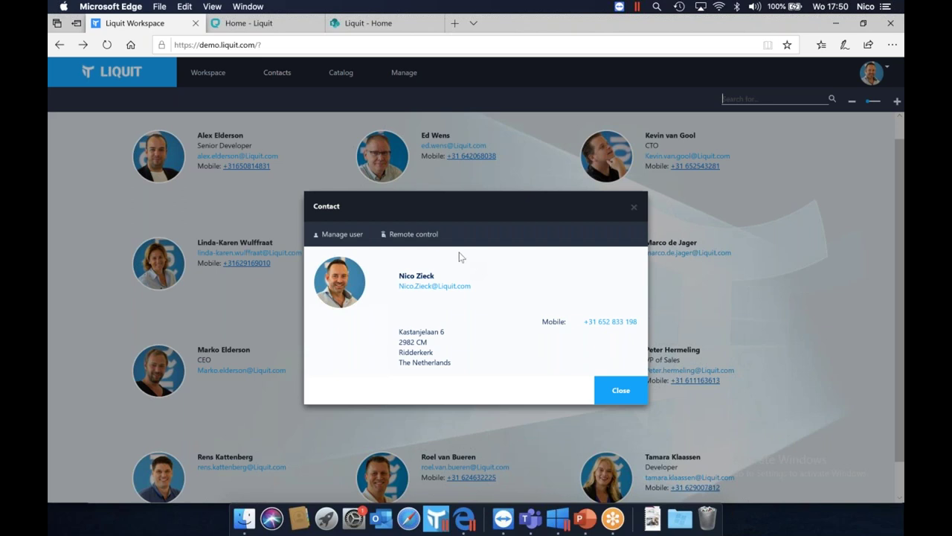
click(432, 235)
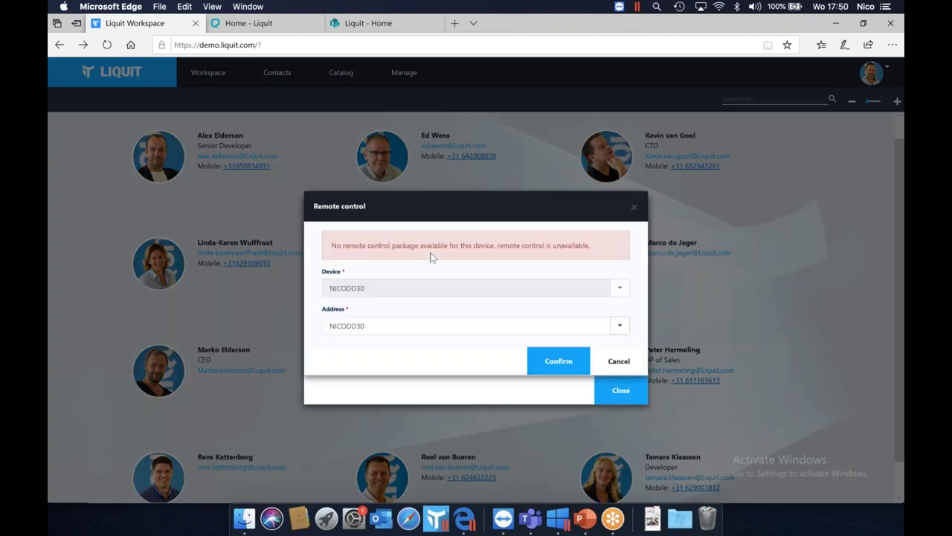
click(365, 335)
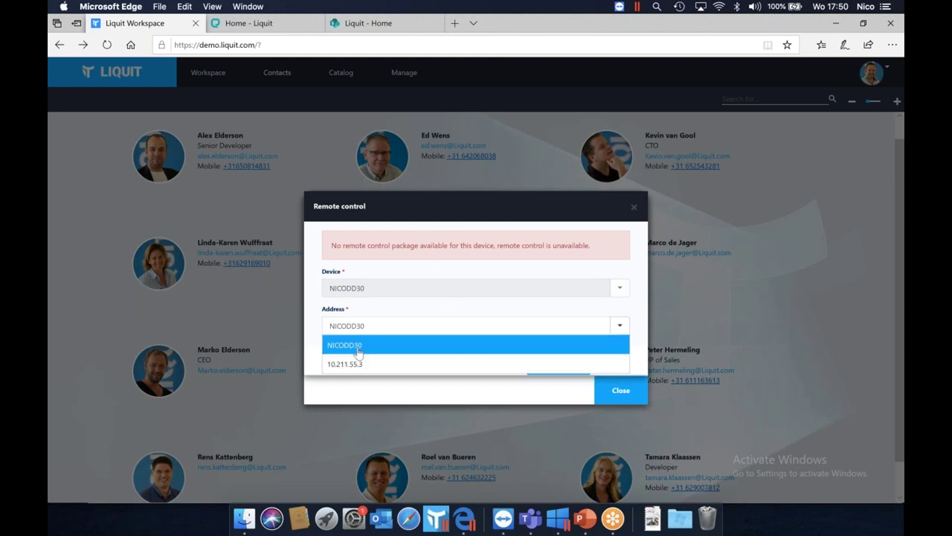
click(357, 352)
click(616, 365)
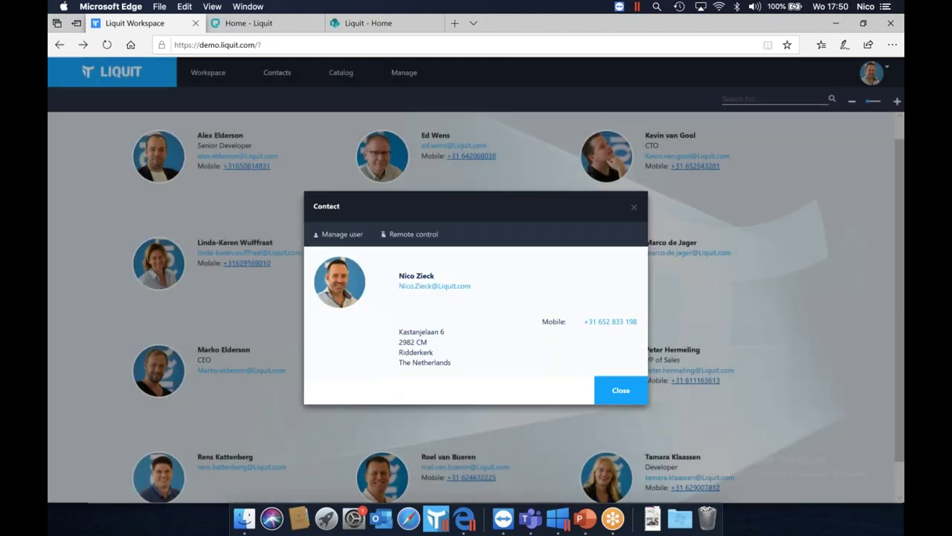
click(617, 390)
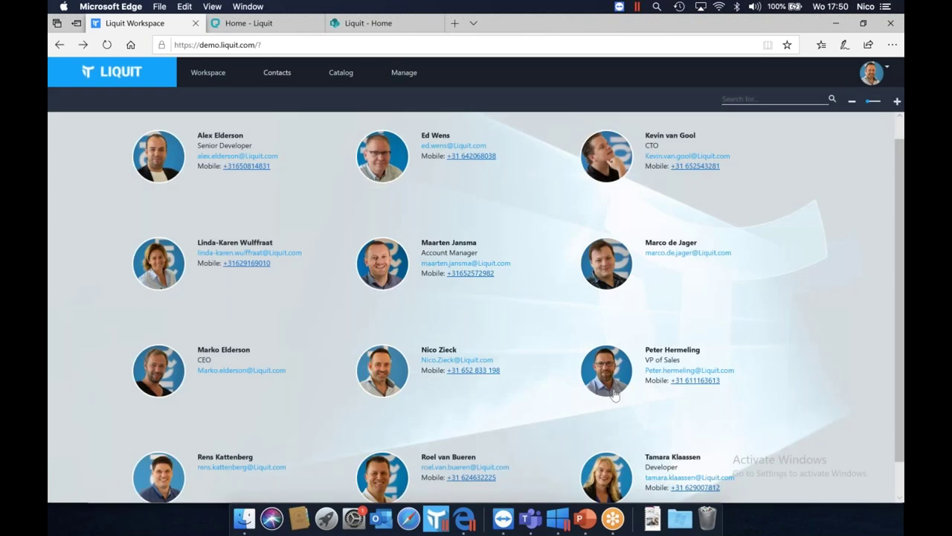
Get Reader DC Classic Track (MUI) from the catalog and return to the workspace
click(346, 74)
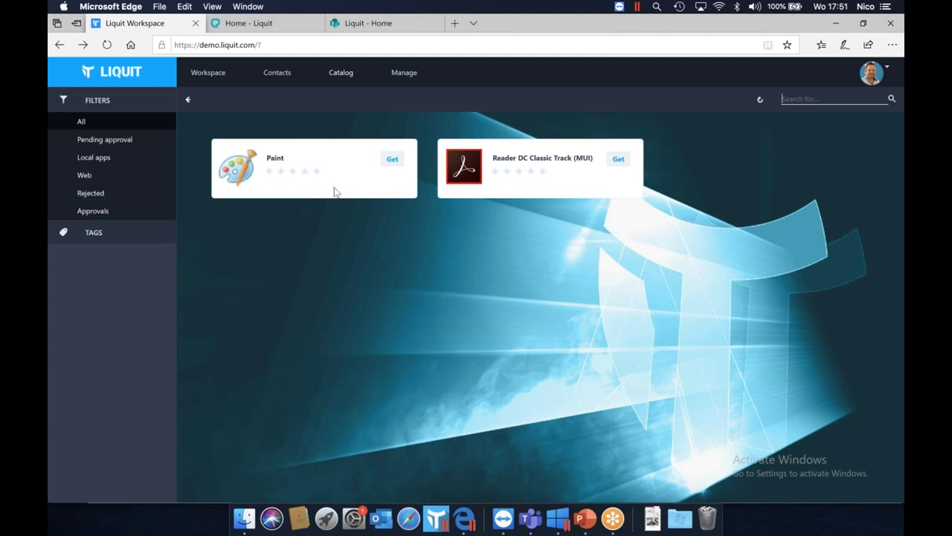
click(533, 165)
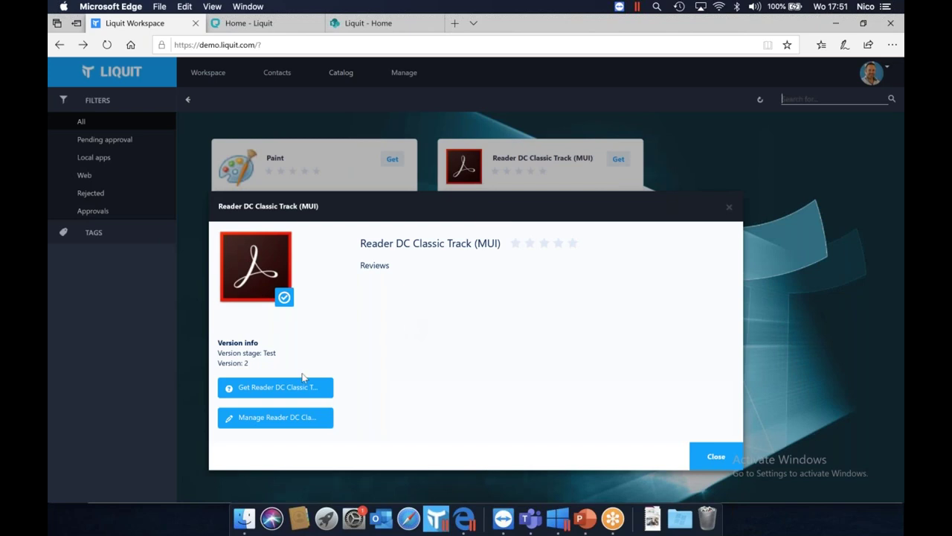
click(275, 387)
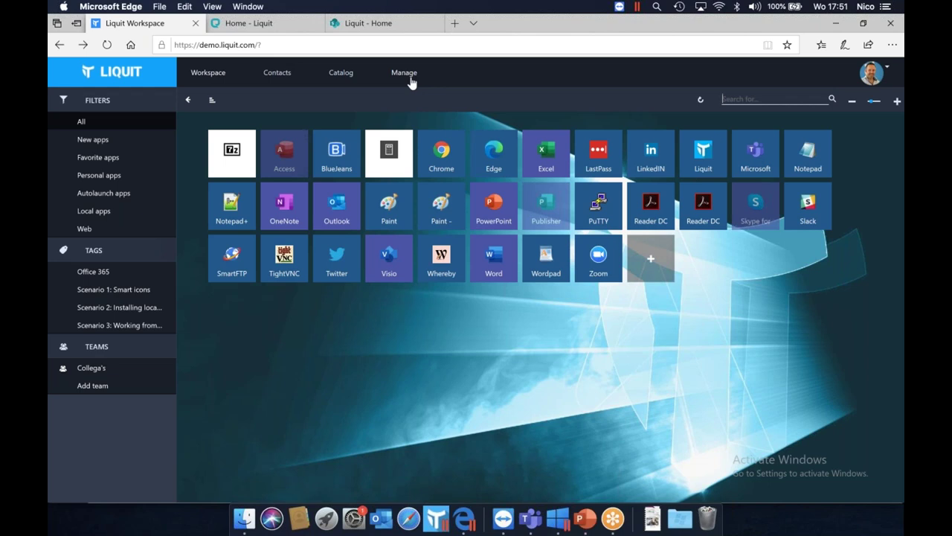
click(209, 73)
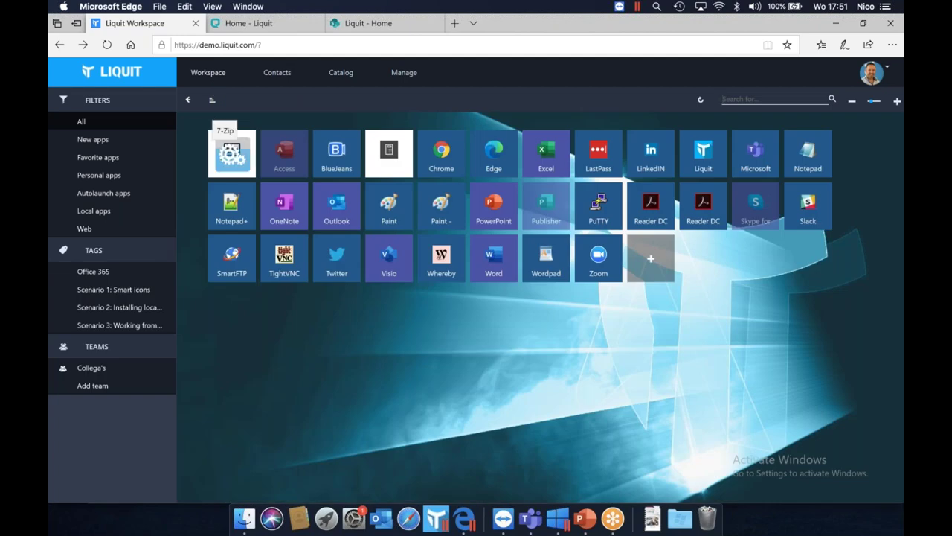
Test launching 7-Zip from the workspace: open and close it, reopen and minimize it, and launch it once more
click(232, 153)
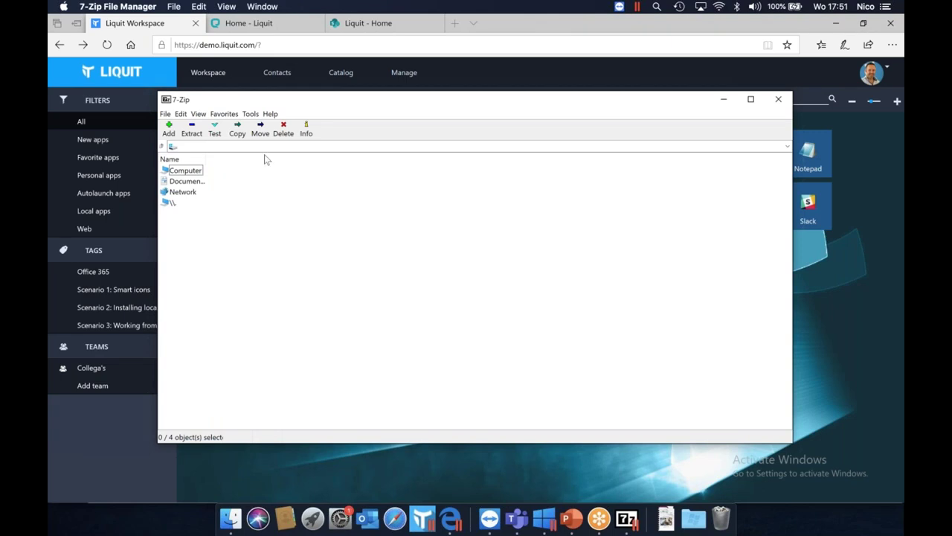
click(777, 99)
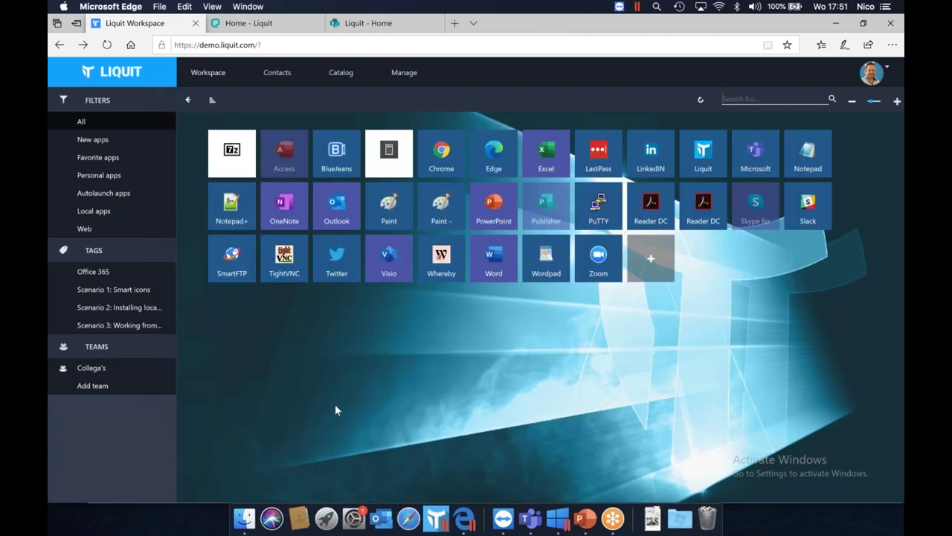
click(236, 166)
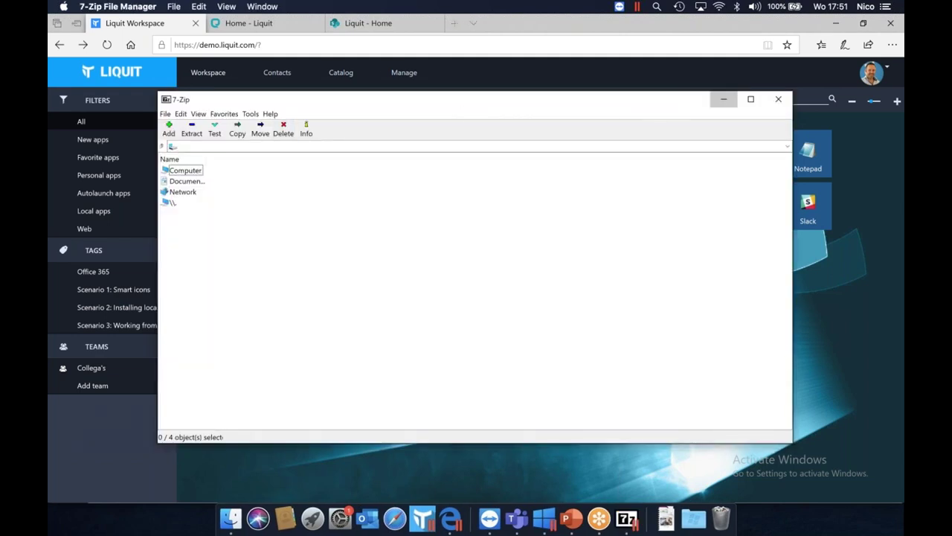
click(723, 99)
click(229, 141)
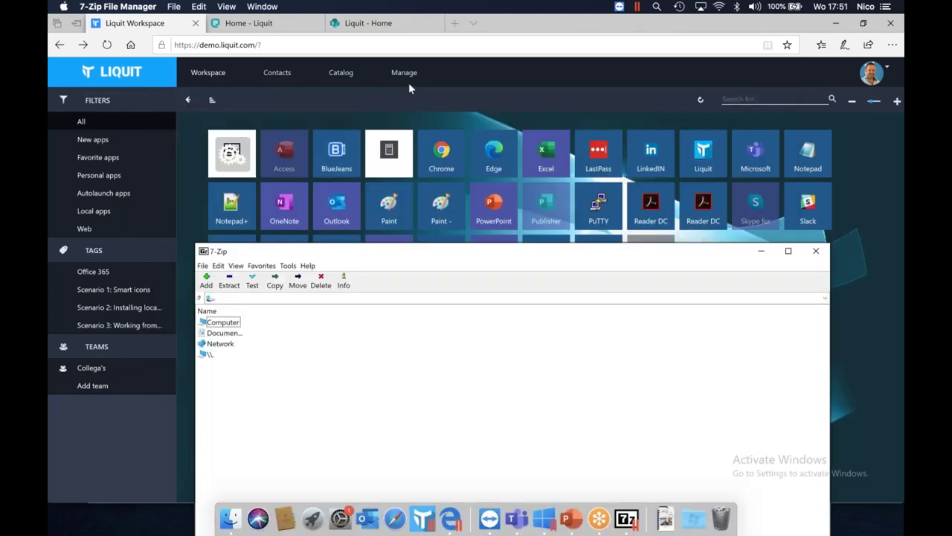
Open the actions of the 7-Zip package in package management and inspect its Install action set settings without changing them
click(407, 81)
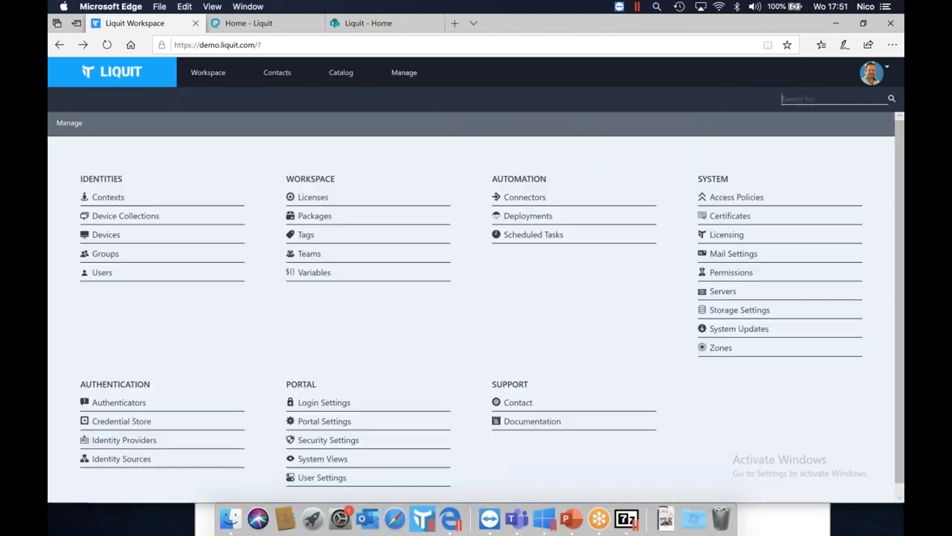
click(319, 216)
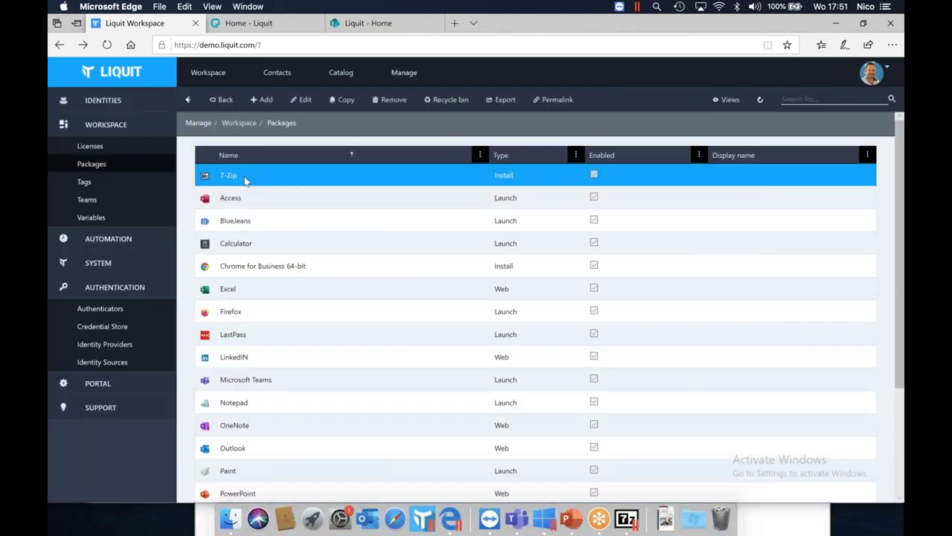
double_click(244, 177)
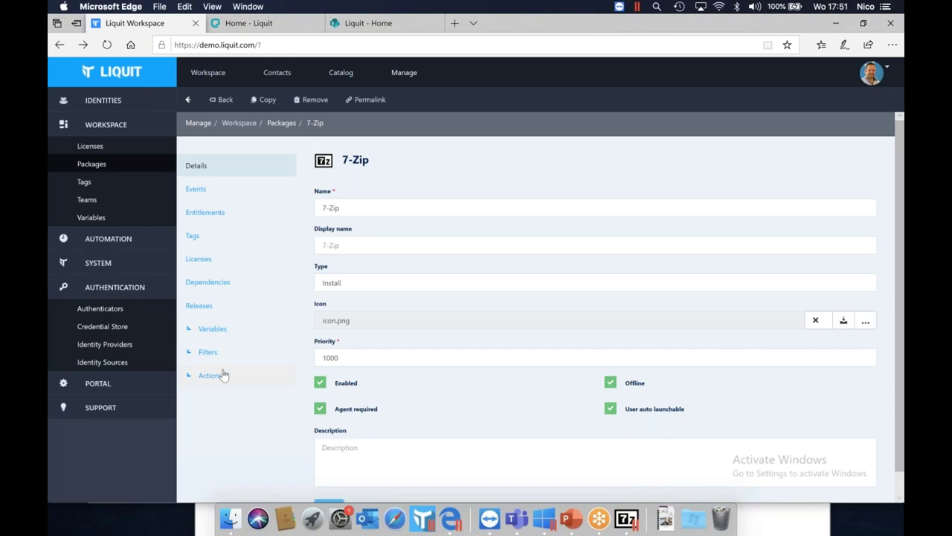
click(217, 375)
scroll(511, 257, down, 3)
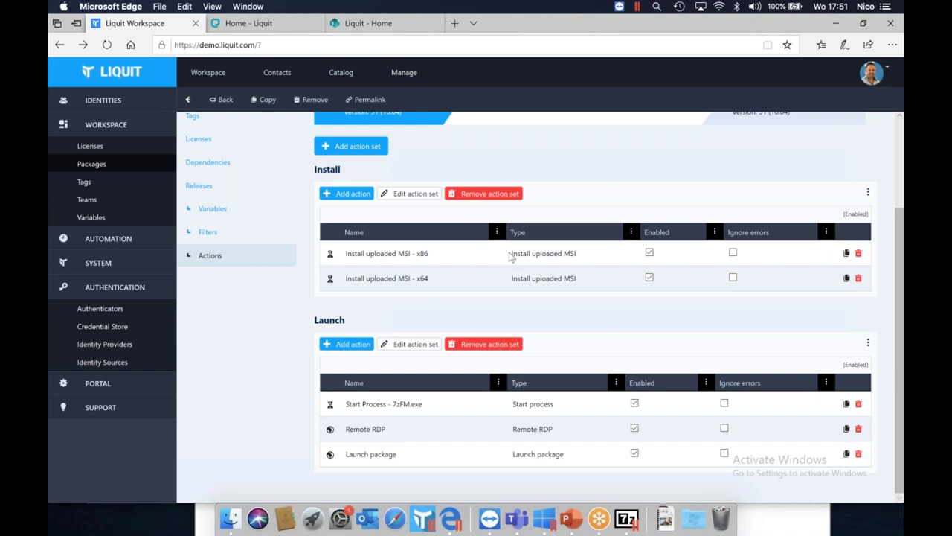
click(419, 195)
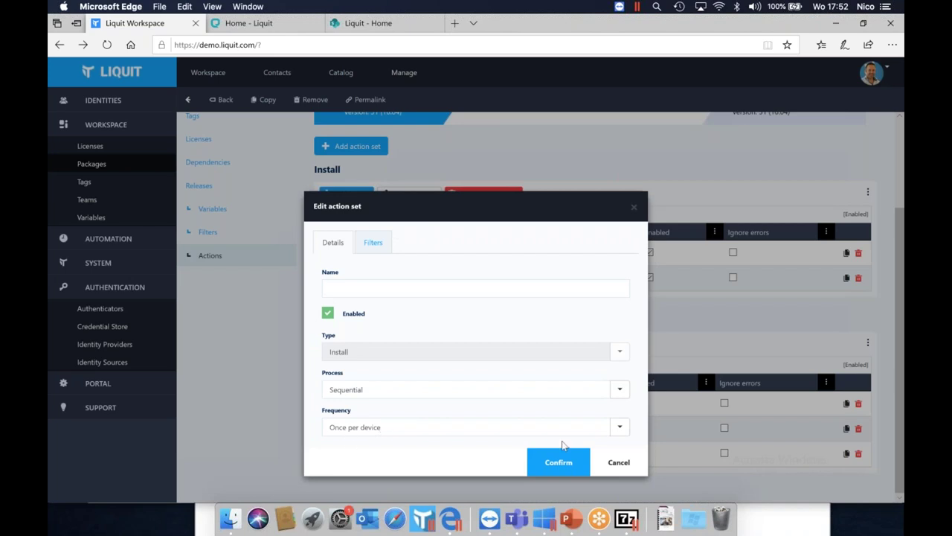
click(603, 460)
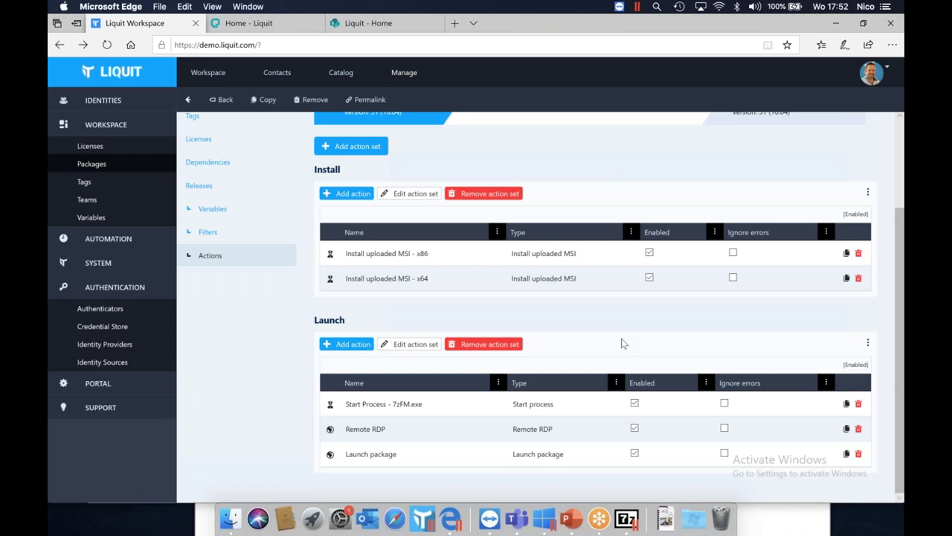
Inspect the platform filters of the x86 and x64 uploaded MSI install actions in the 7-Zip package
double_click(383, 260)
drag(332, 325, 417, 337)
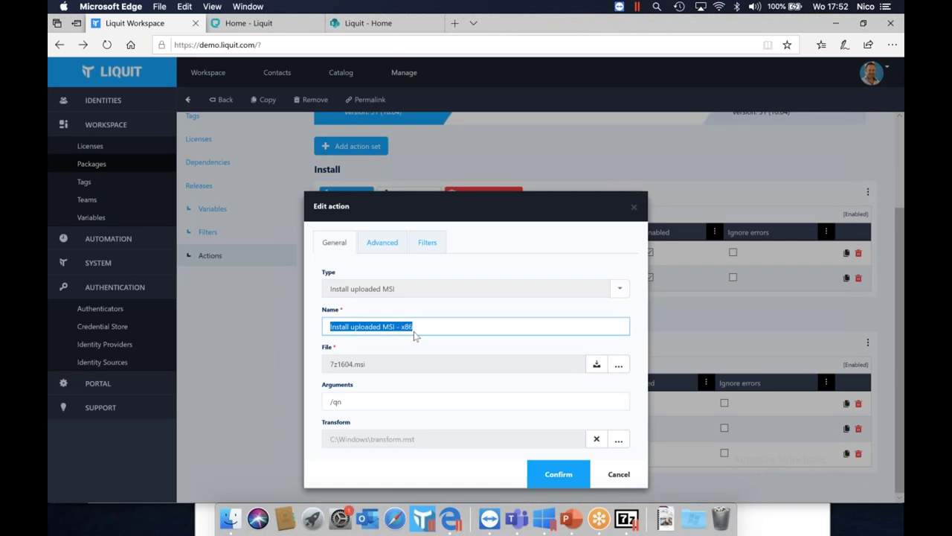
click(431, 253)
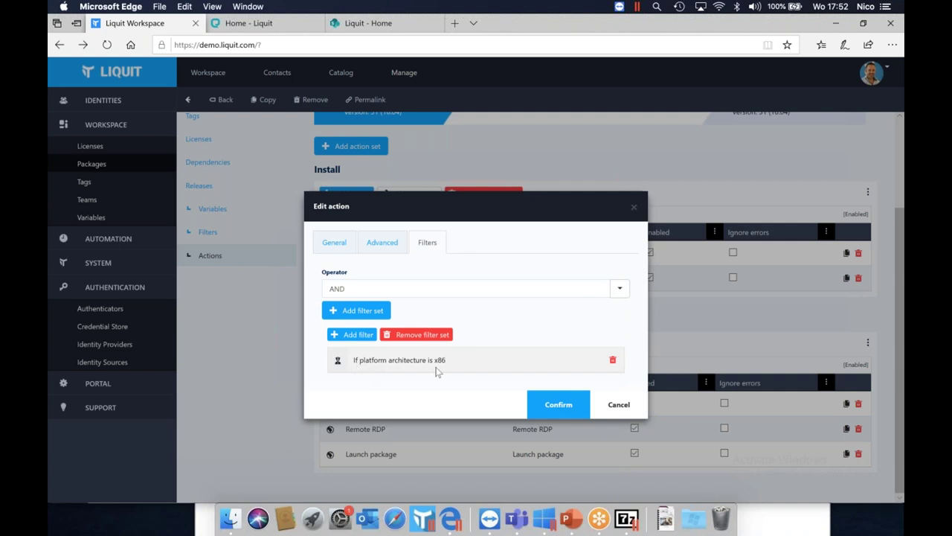
click(558, 404)
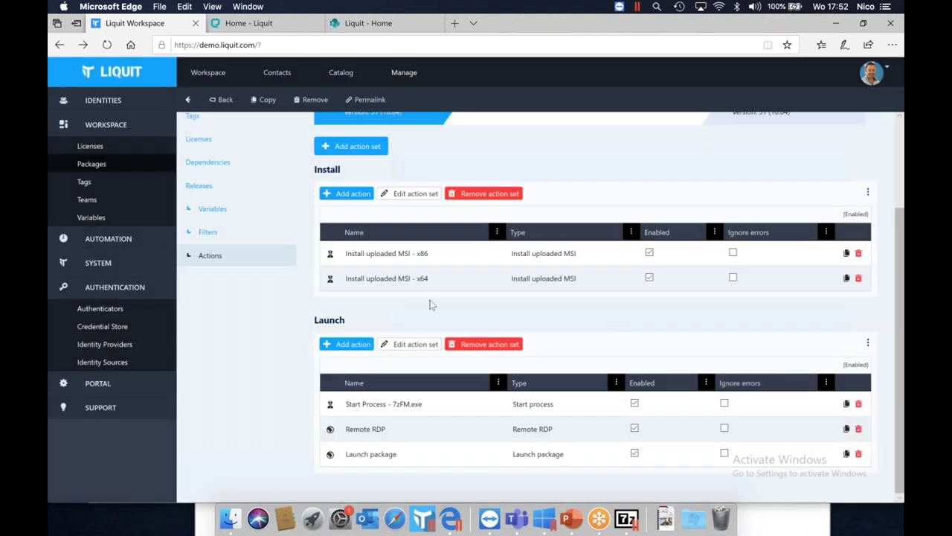
double_click(398, 276)
click(425, 243)
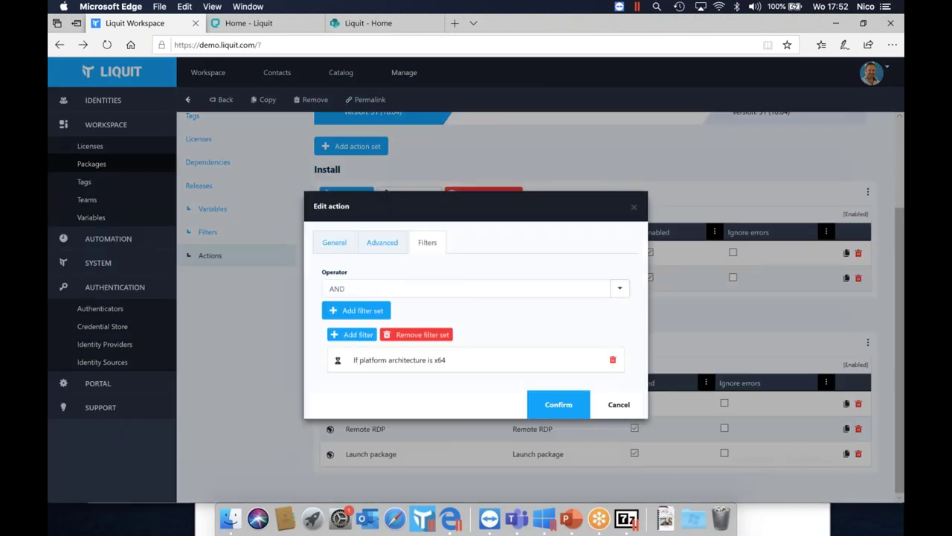
click(618, 404)
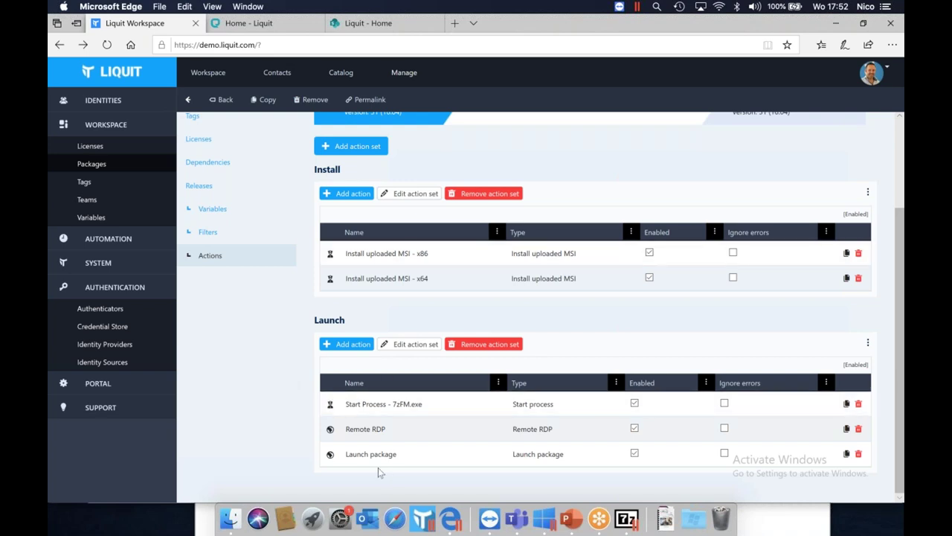
Inspect the process path and filters of the Start Process - 7zFM.exe launch action, leaving it unchanged
double_click(351, 402)
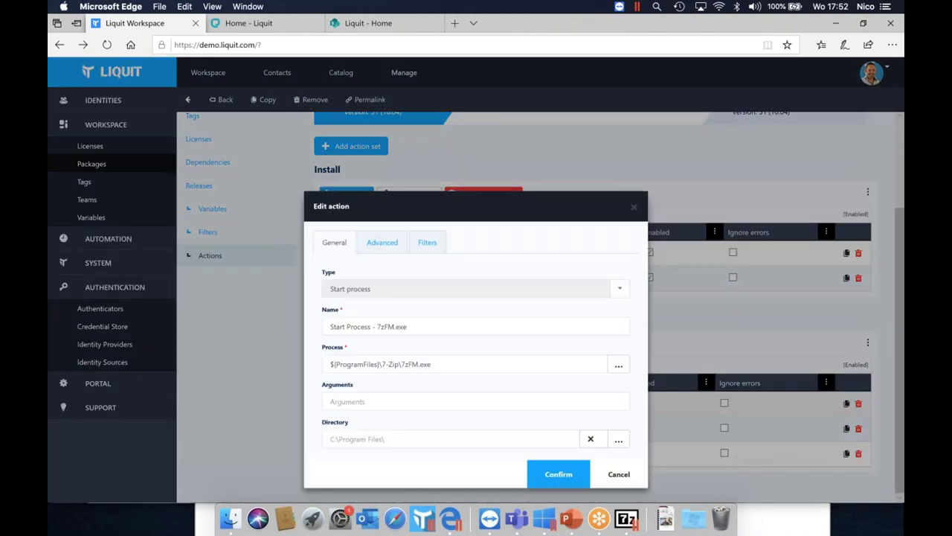
drag(436, 364, 380, 363)
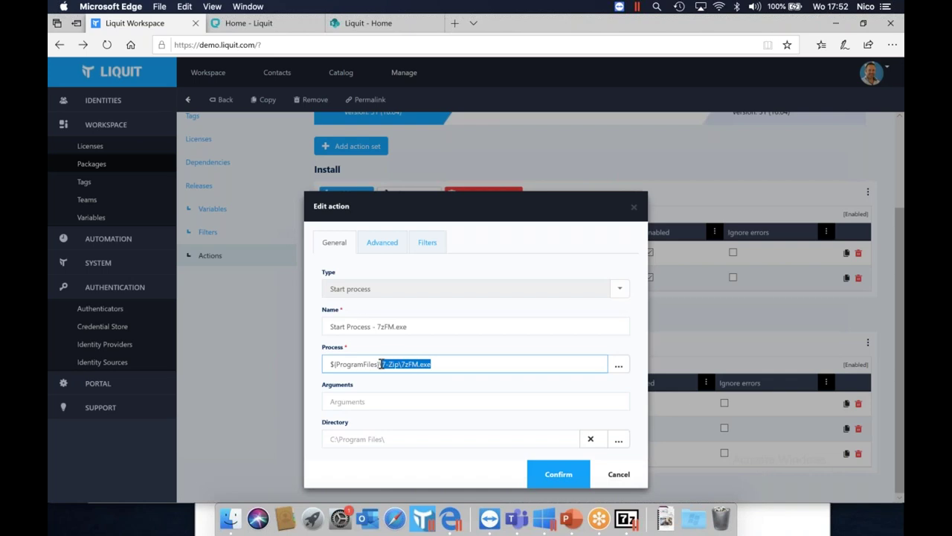
click(429, 243)
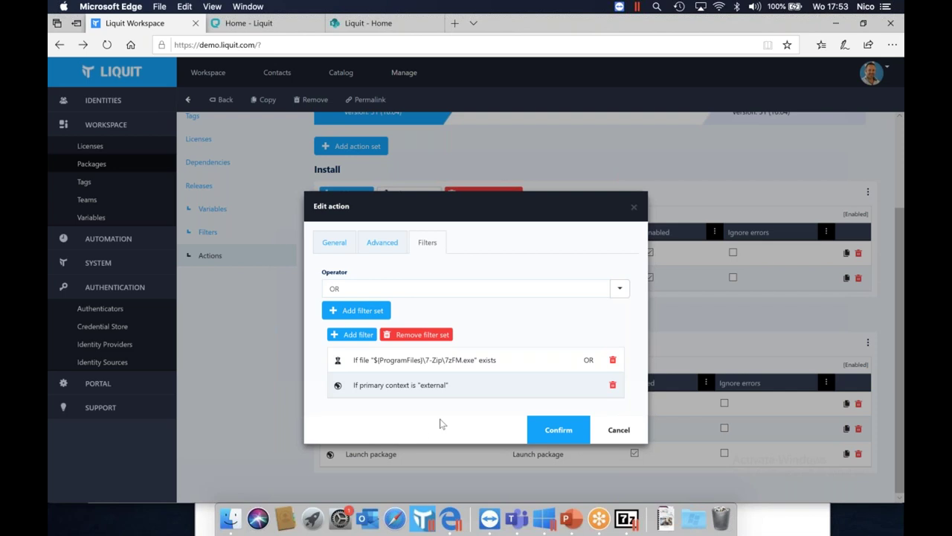
click(617, 430)
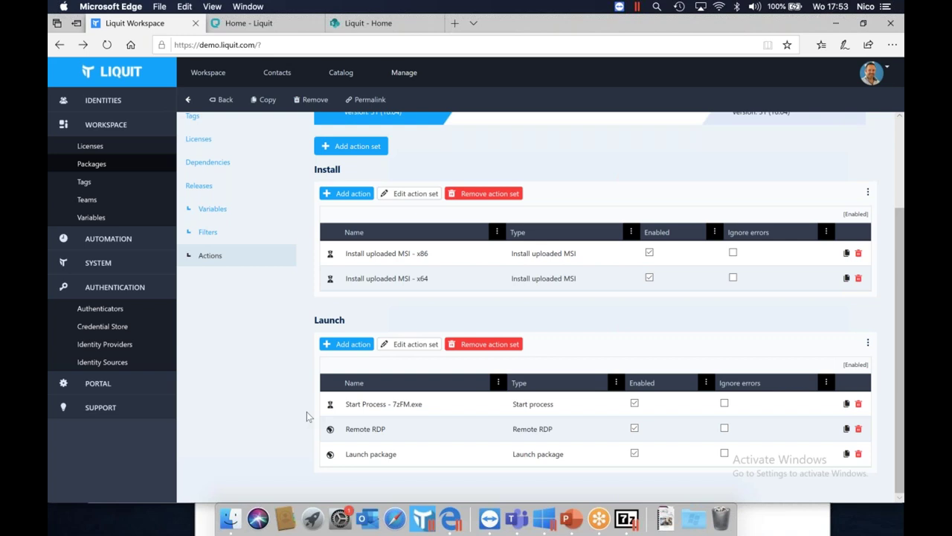
Test launching Excel from the workspace, close the page it opens, and return to the workspace
click(222, 74)
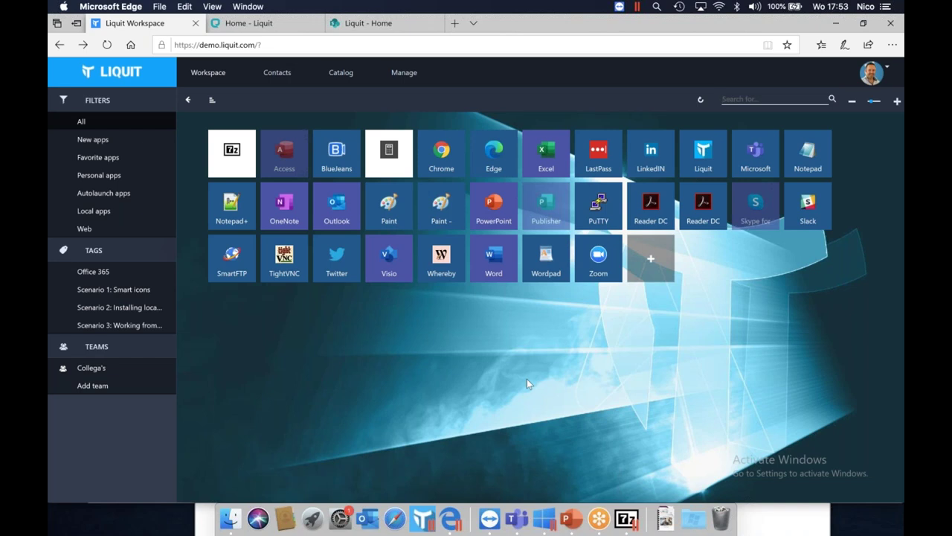
click(552, 168)
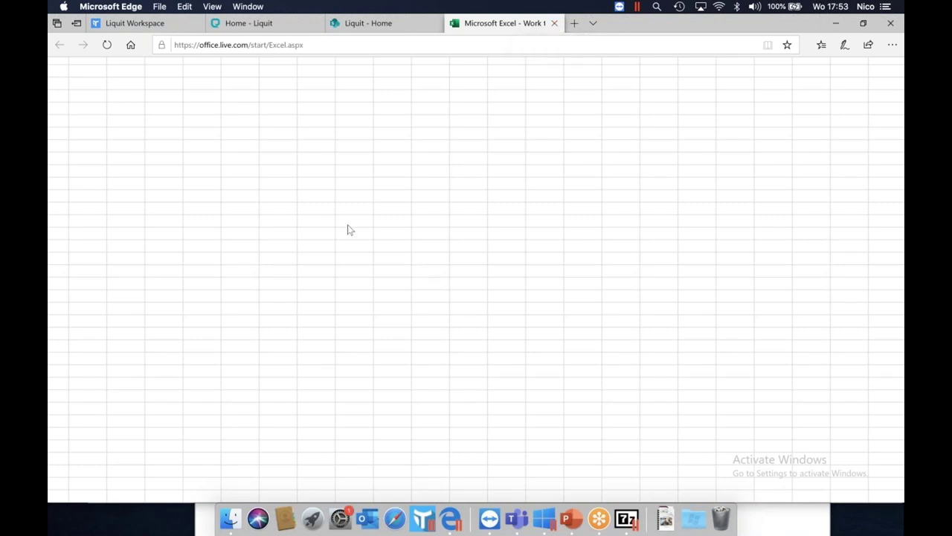
click(554, 23)
click(139, 23)
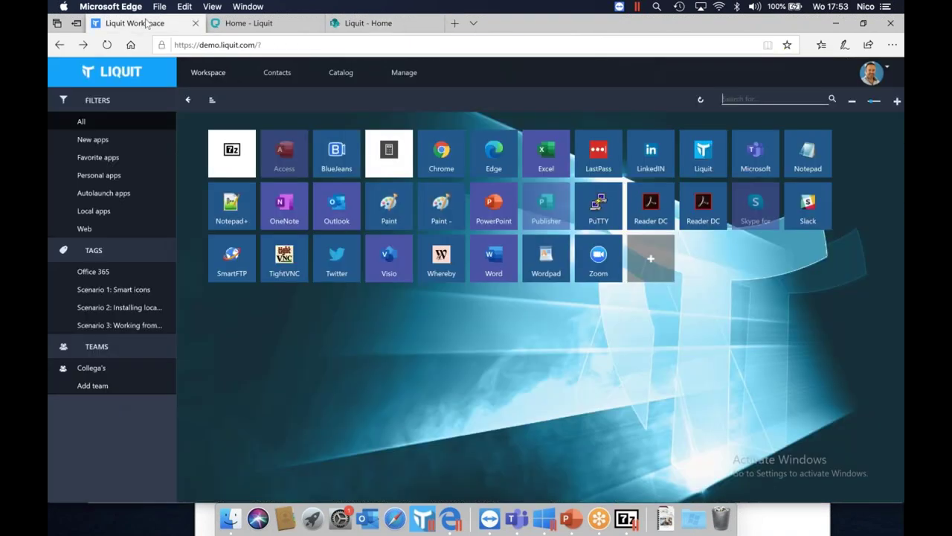
Open the Excel package for management from its workspace tile and review its launch and uninstall actions
right_click(515, 151)
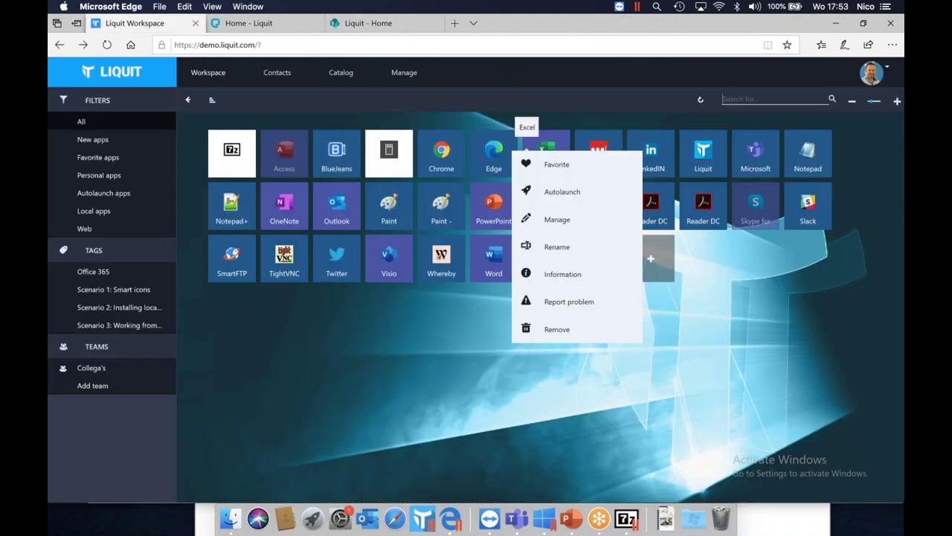
click(548, 218)
click(227, 375)
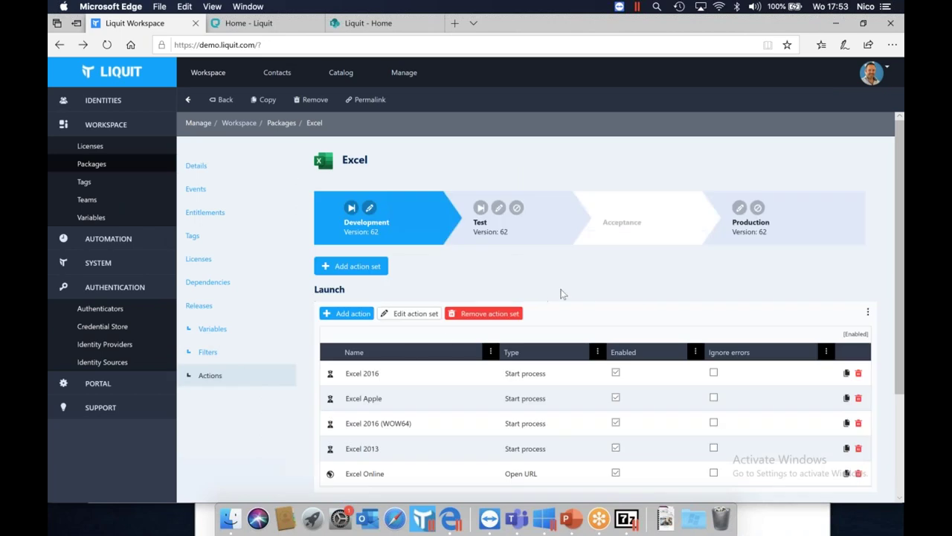
scroll(562, 294, down, 2)
scroll(562, 294, up, 1)
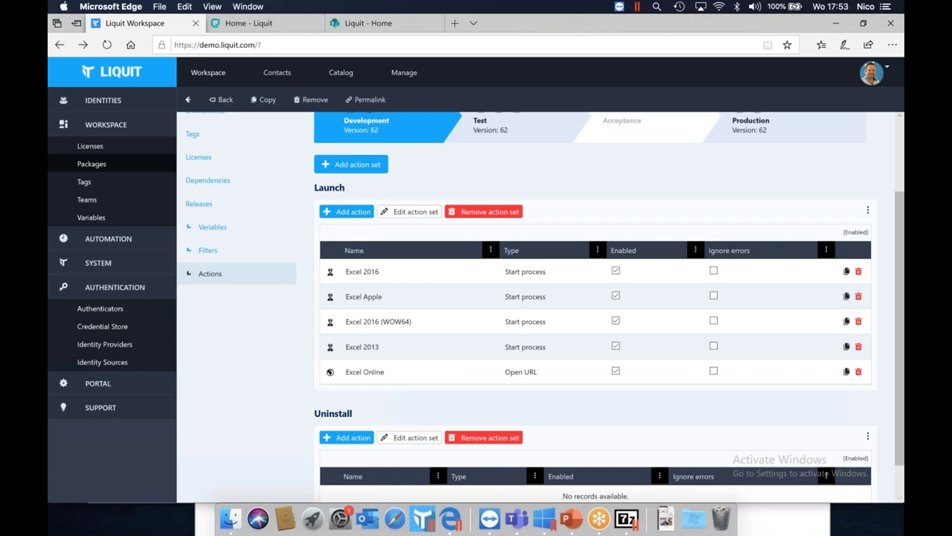
scroll(457, 420, up, 2)
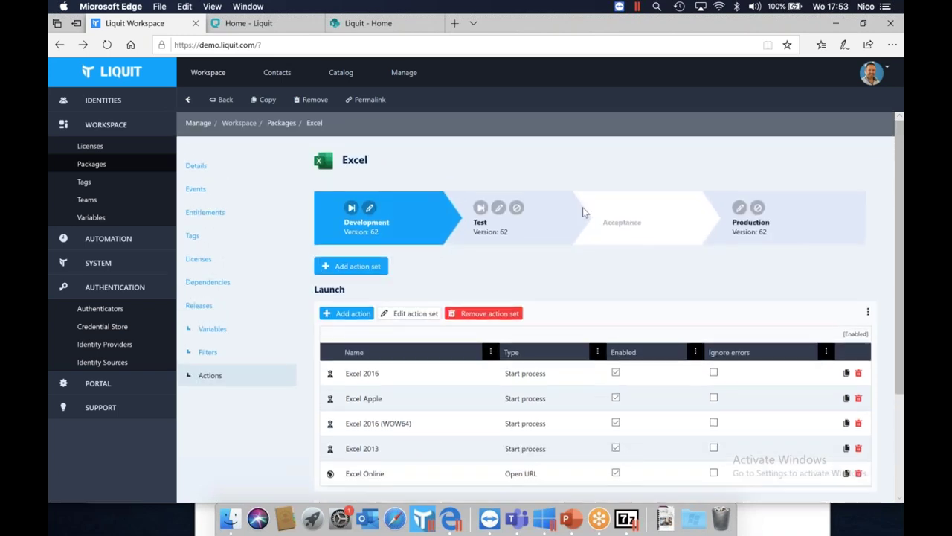
scroll(456, 420, down, 1)
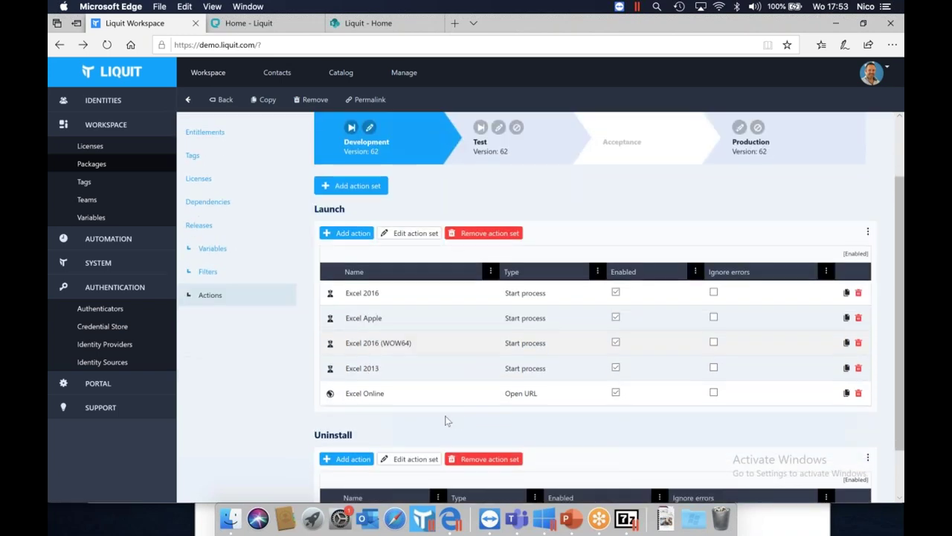
Inspect the platform filters of the Excel 2016 and Excel Apple launch actions without changing them
double_click(362, 295)
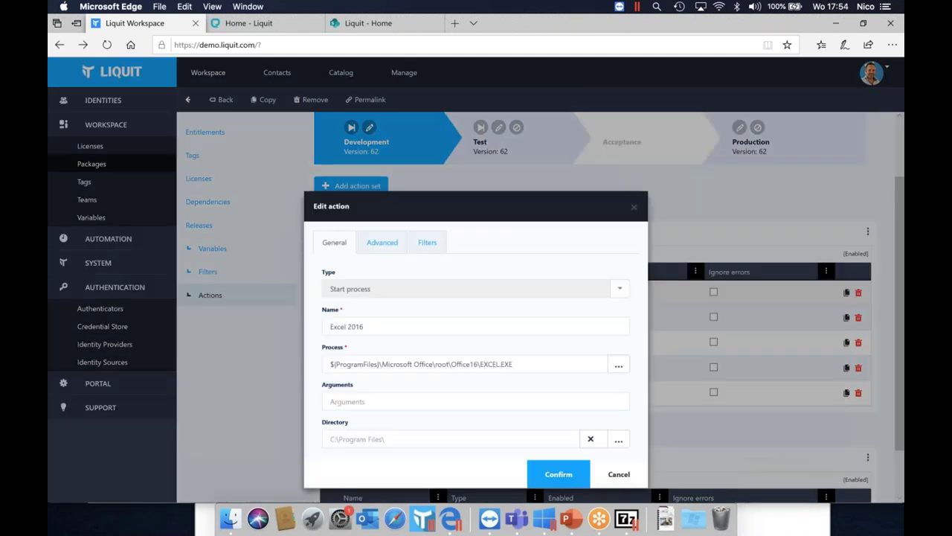
click(429, 244)
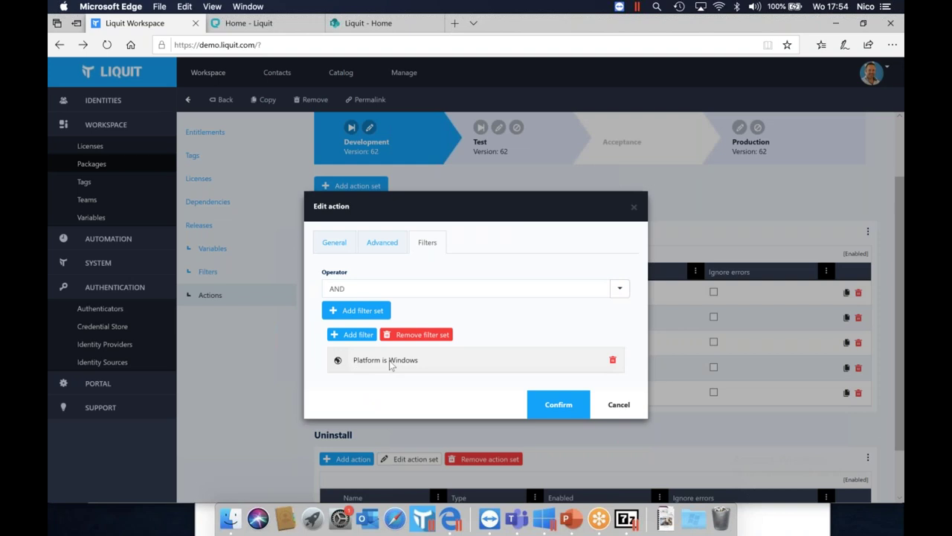
click(588, 407)
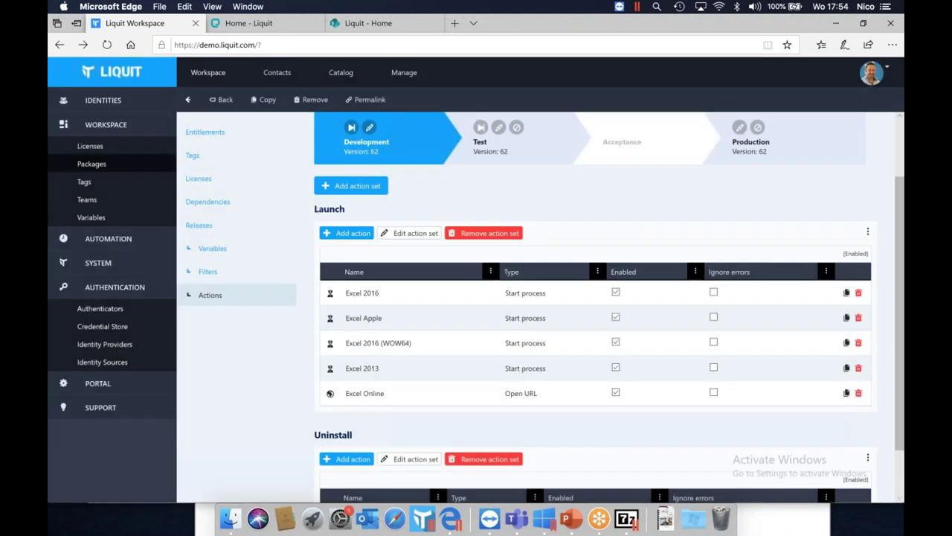
double_click(364, 317)
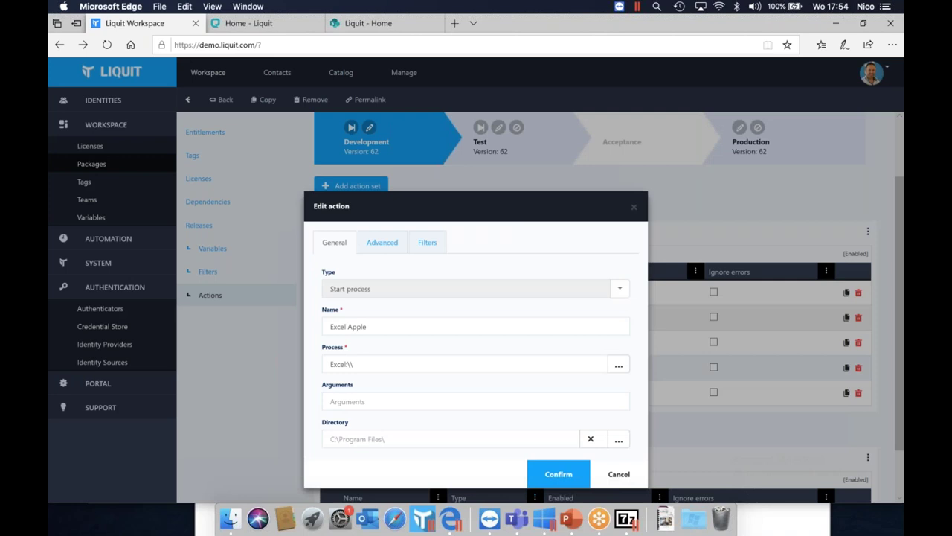
click(427, 243)
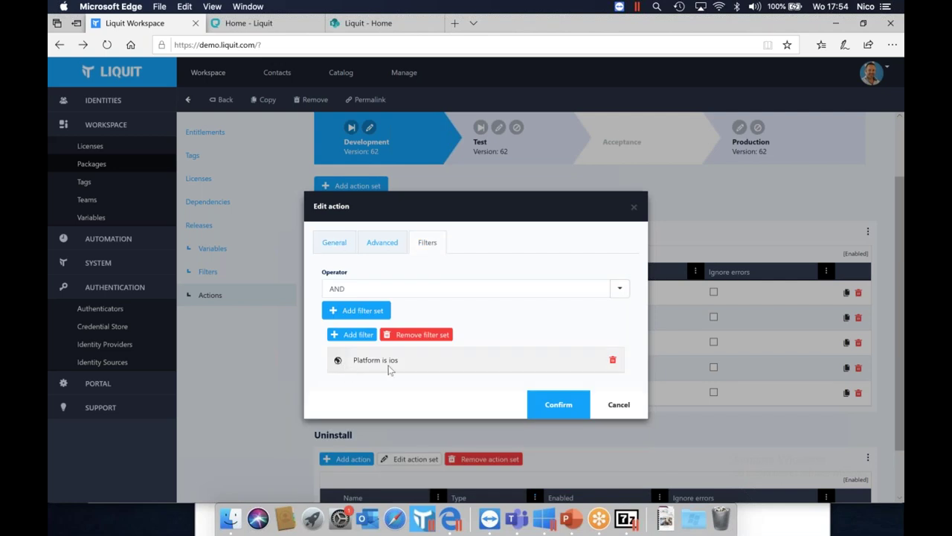
click(619, 404)
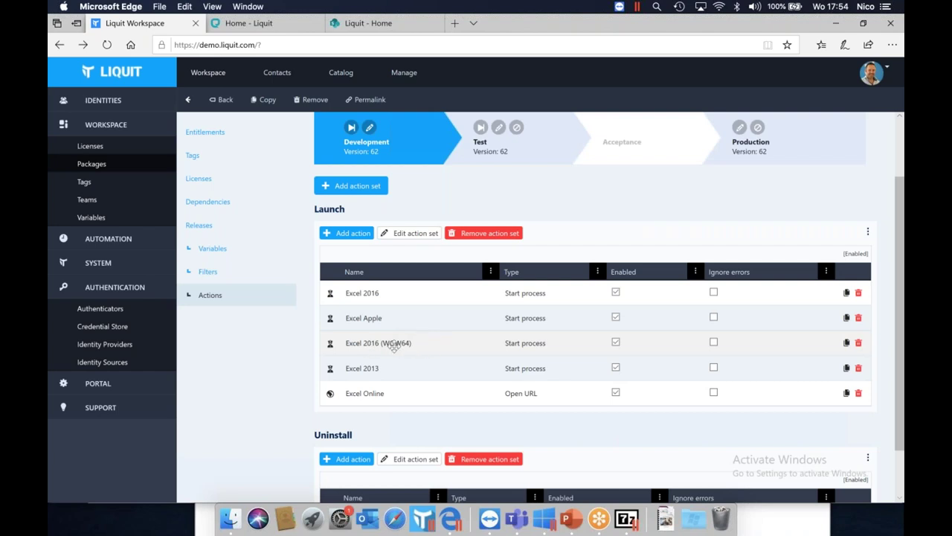
Inspect the advanced settings and browser choices of the Excel Online action, and cancel without changes
double_click(348, 400)
click(370, 247)
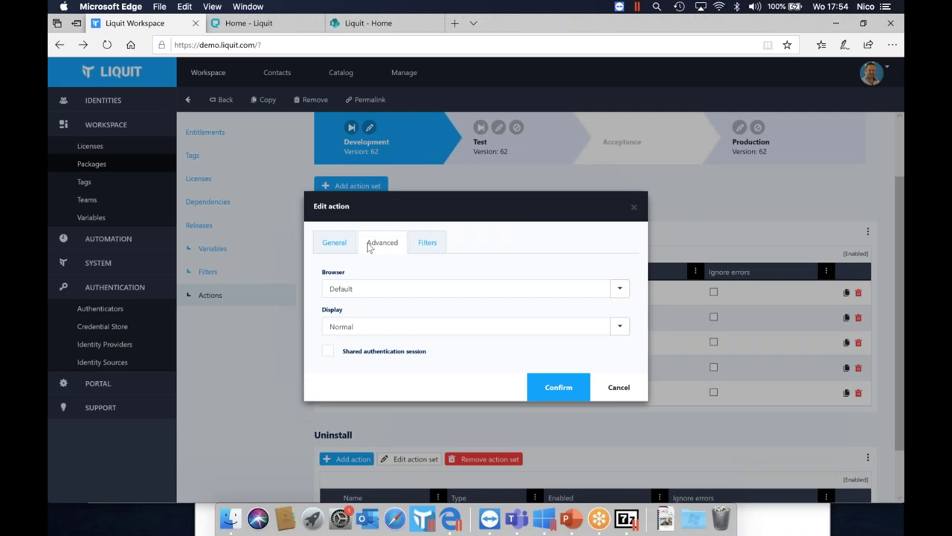
click(341, 290)
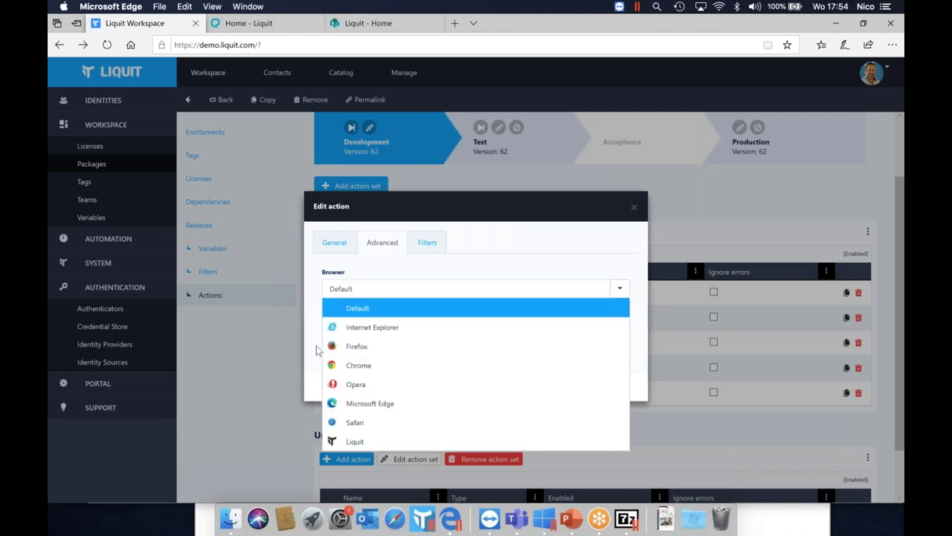
click(316, 345)
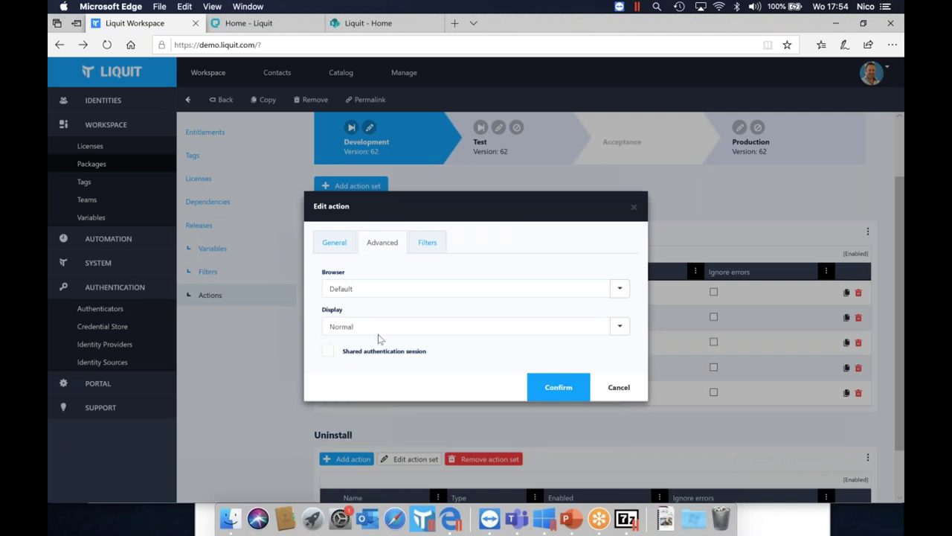
click(618, 387)
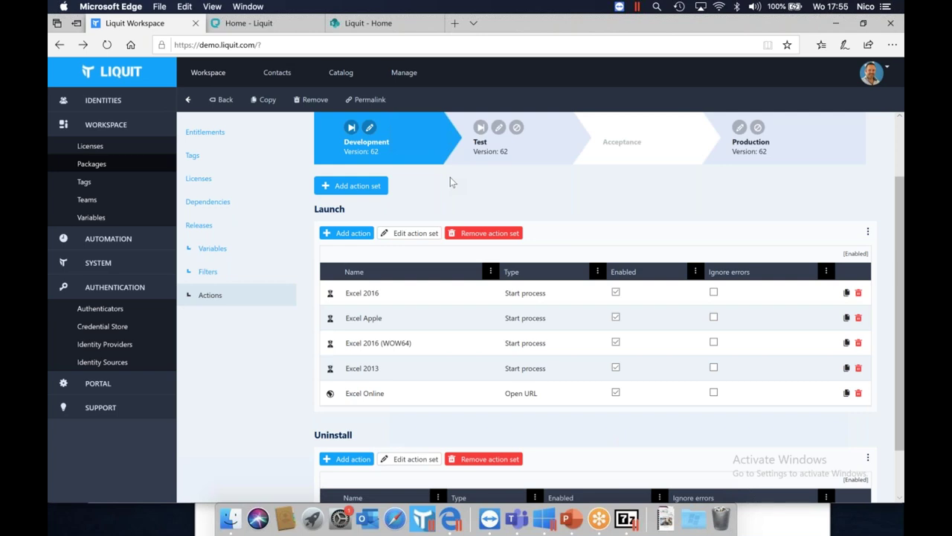
Start a new Connect printer action in the Launch action set and choose Demo as its network credentials
click(354, 235)
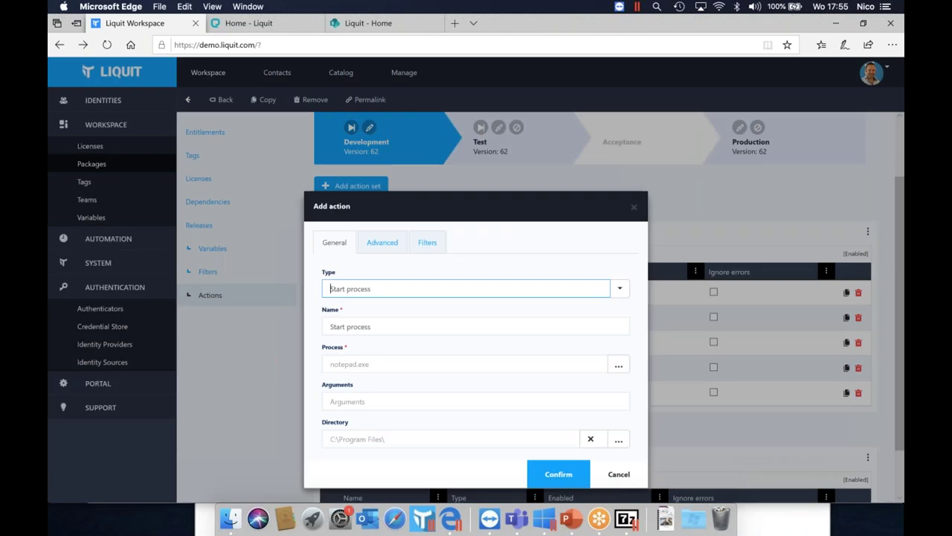
click(618, 290)
scroll(481, 365, up, 10)
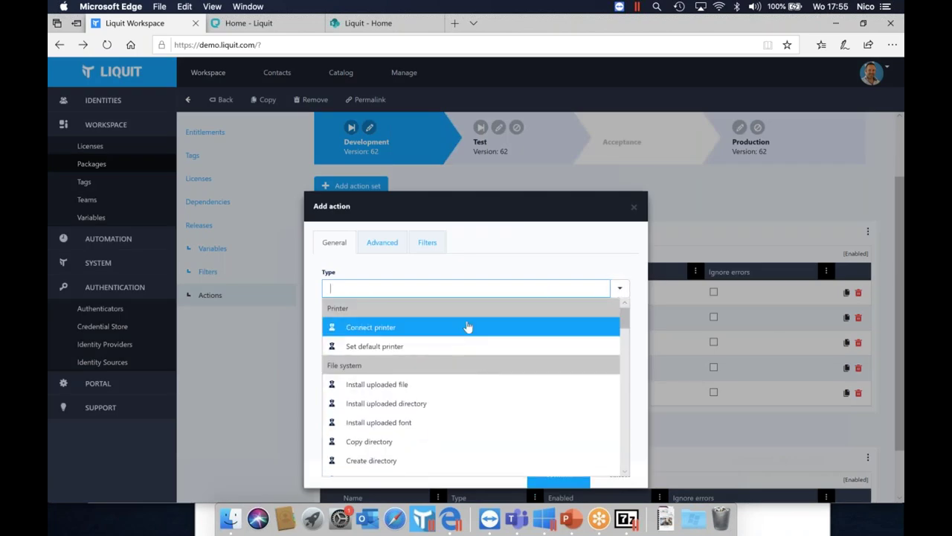
click(453, 328)
click(395, 248)
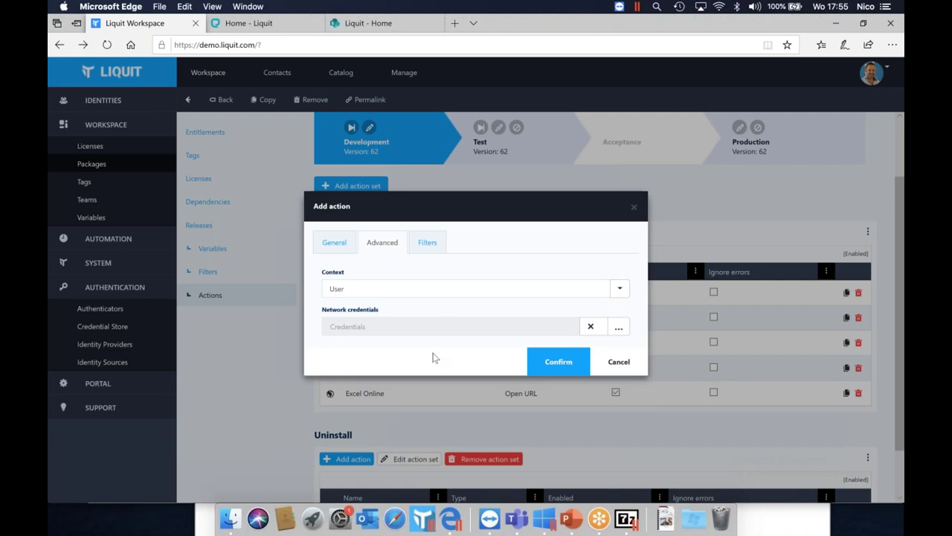
click(618, 326)
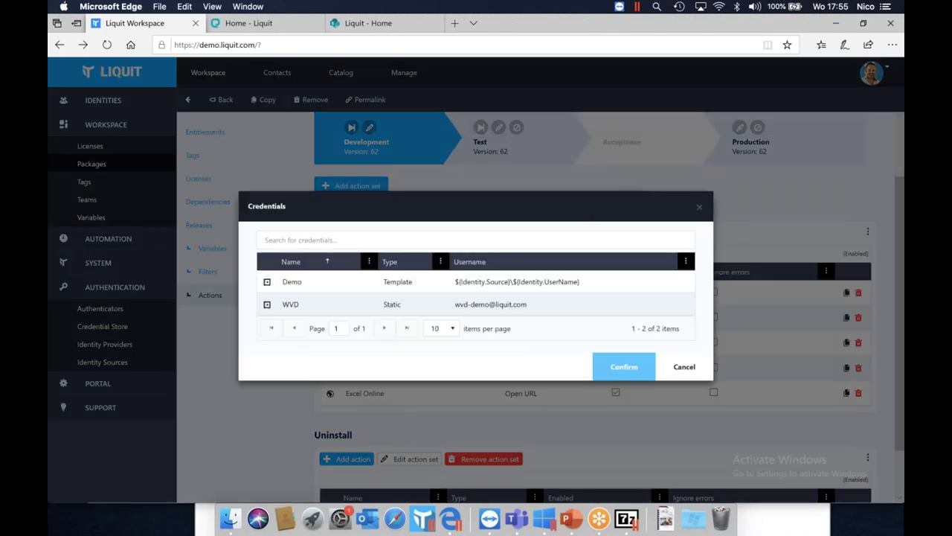
click(458, 280)
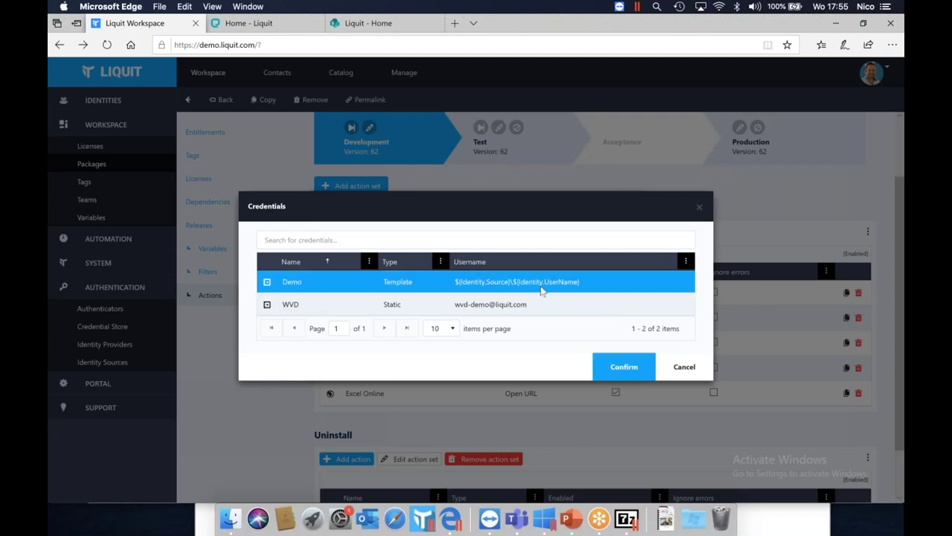
click(620, 365)
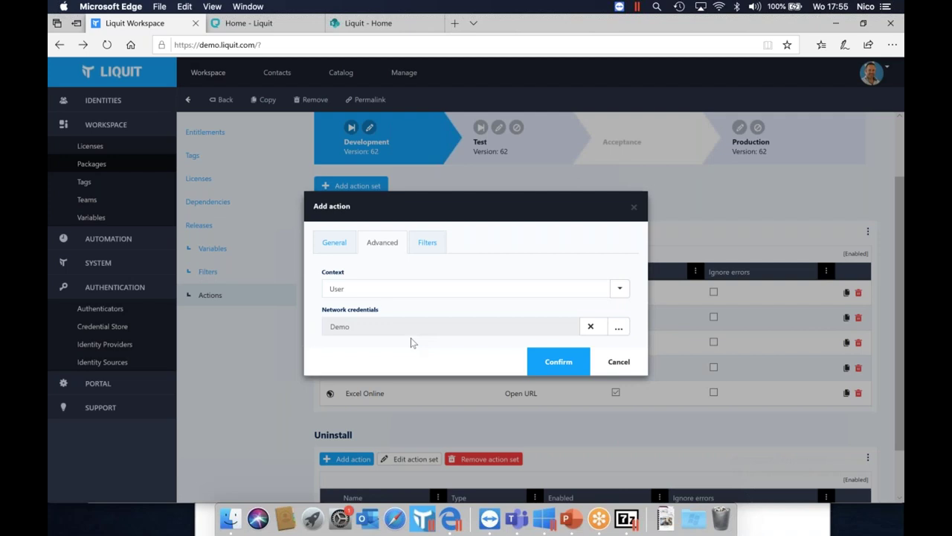
Change the new action's type to Edit text file and inspect its search-and-replace and occurrence options without adding an edit
click(337, 247)
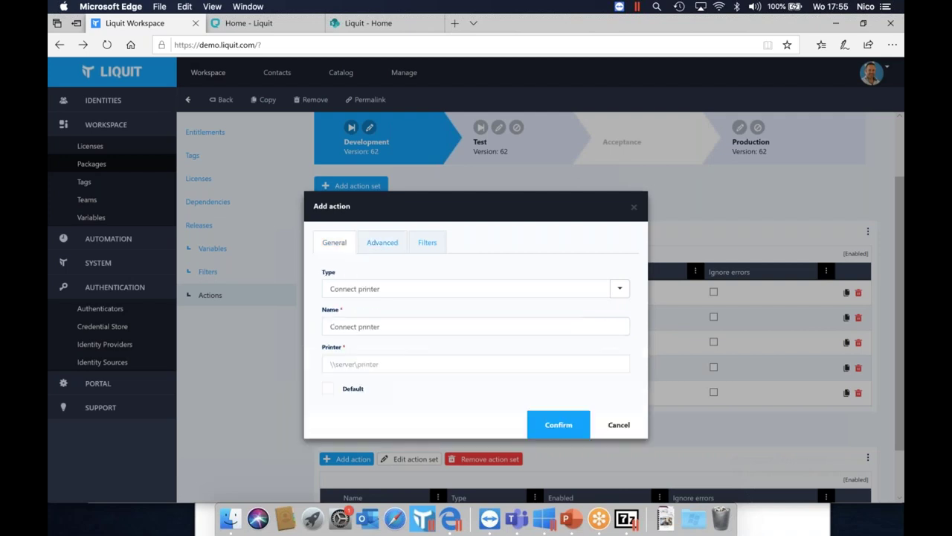
click(374, 293)
key(Down)
key(Down)
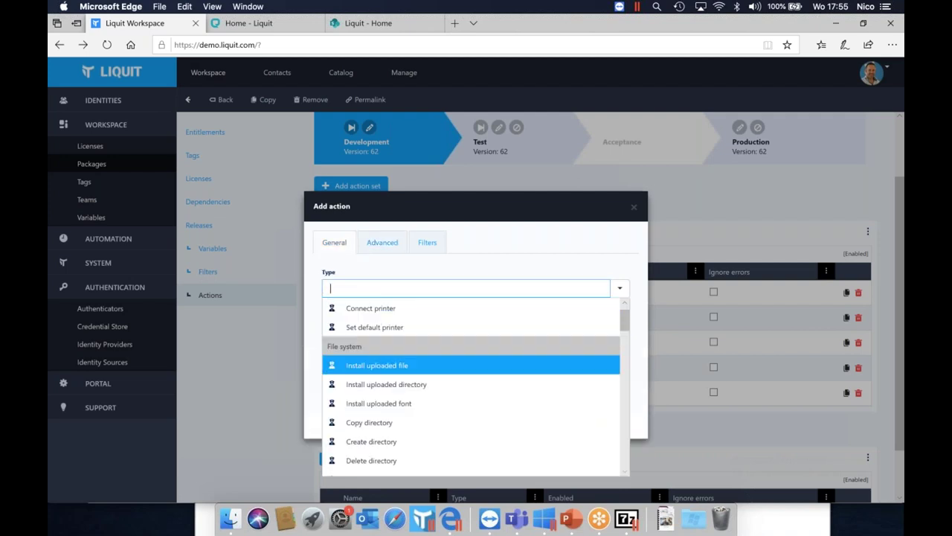
scroll(471, 387, down, 3)
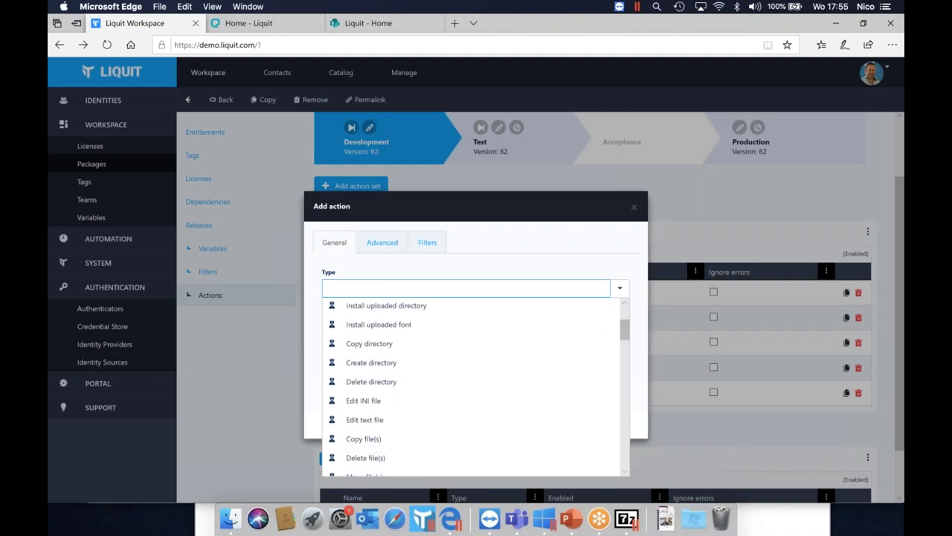
scroll(368, 368, down, 2)
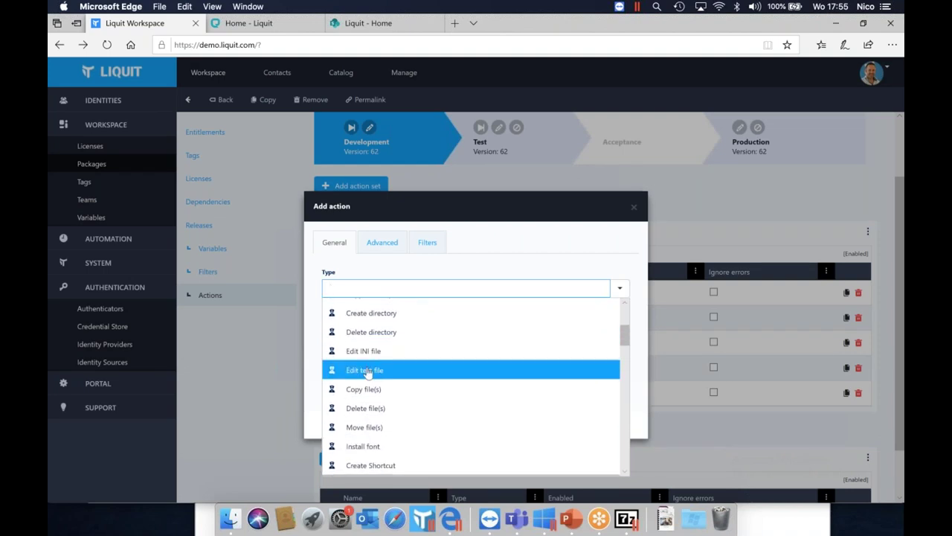
click(365, 360)
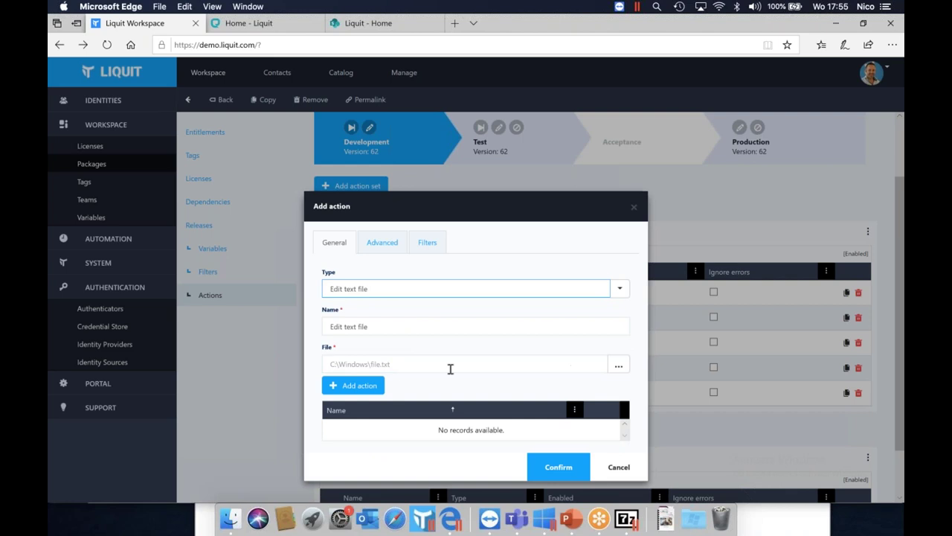
click(376, 387)
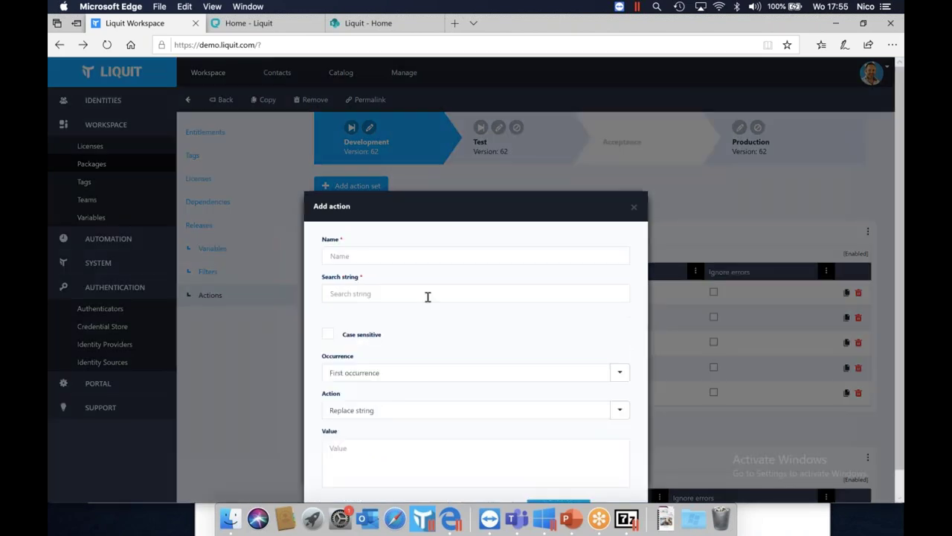
click(403, 372)
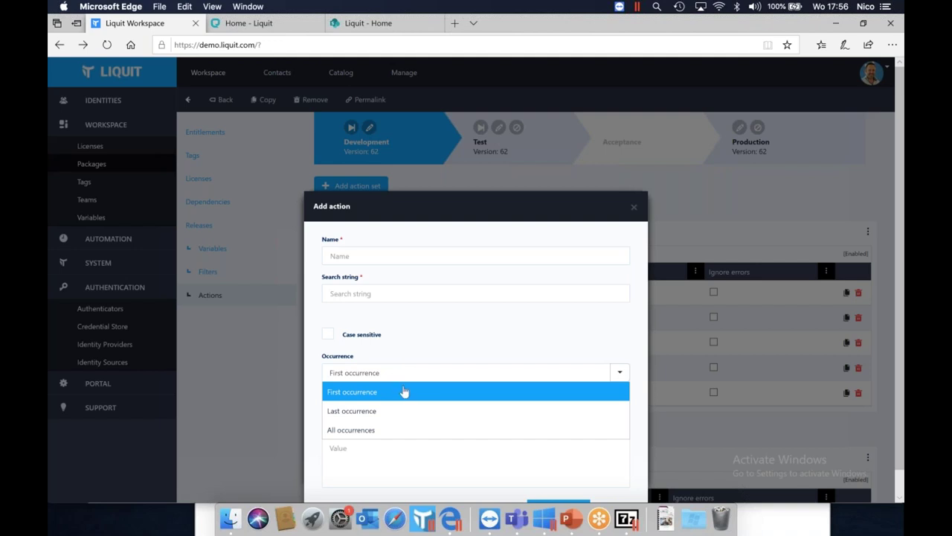
click(636, 212)
click(634, 208)
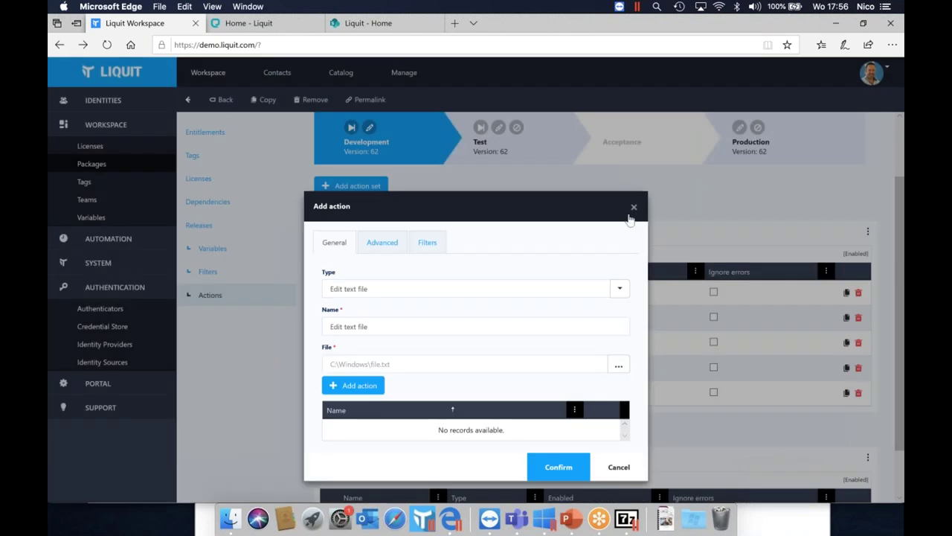
Add a filter set to the new action with a Context filter matching Customer A as the primary context
click(435, 250)
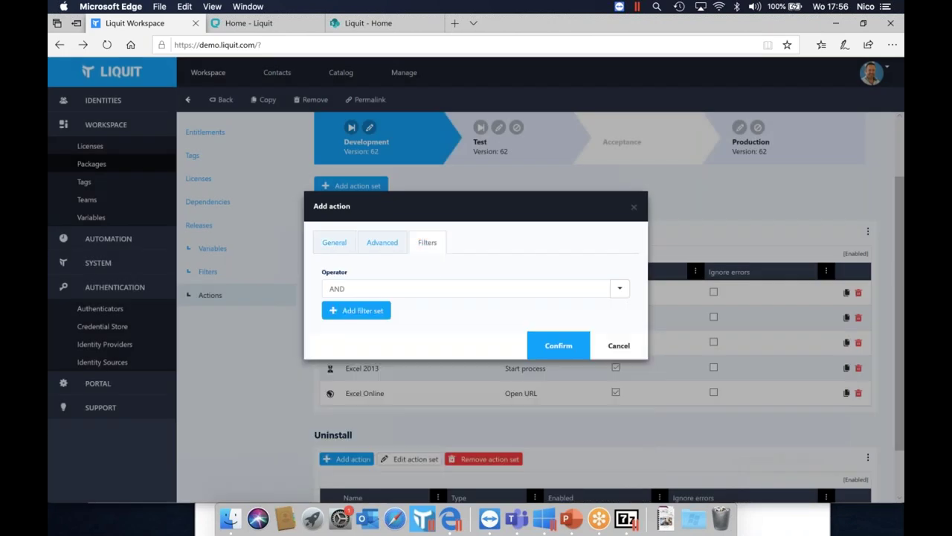
click(379, 315)
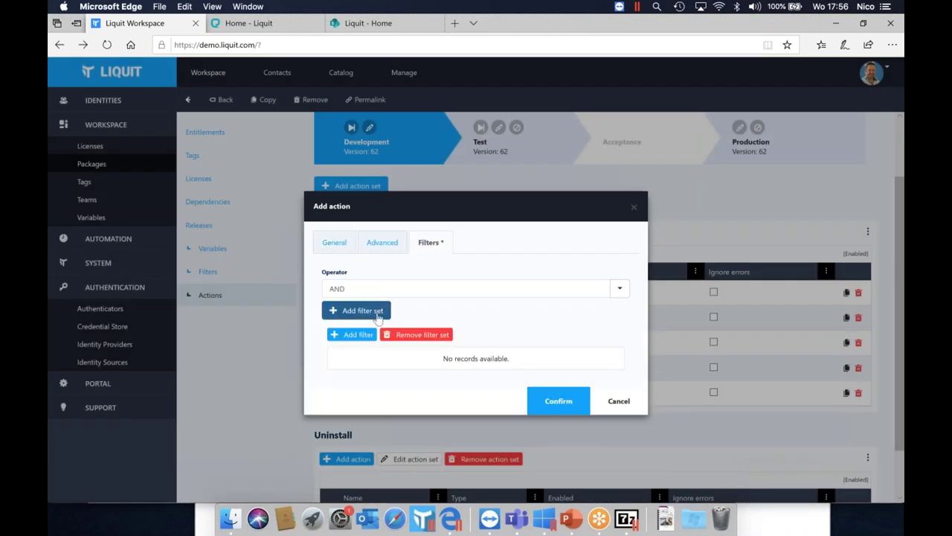
click(353, 335)
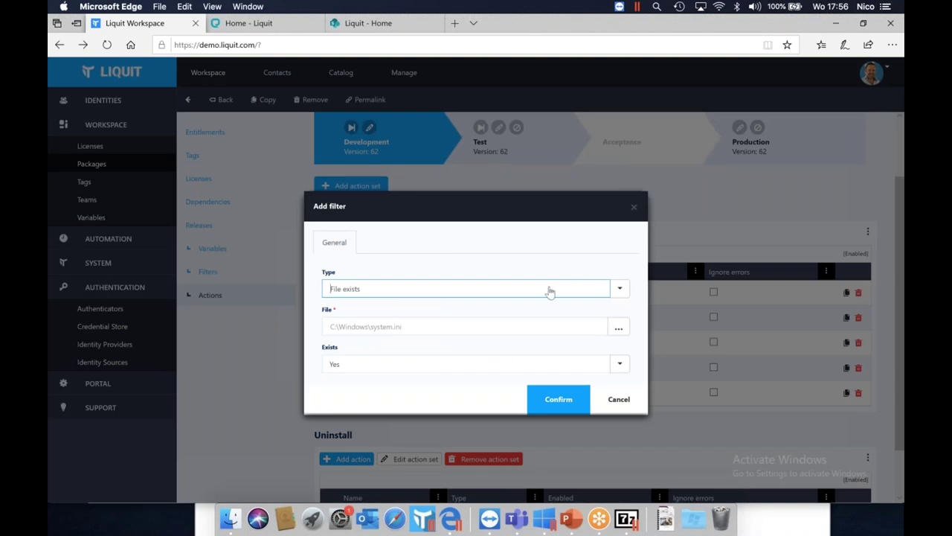
text(cont)
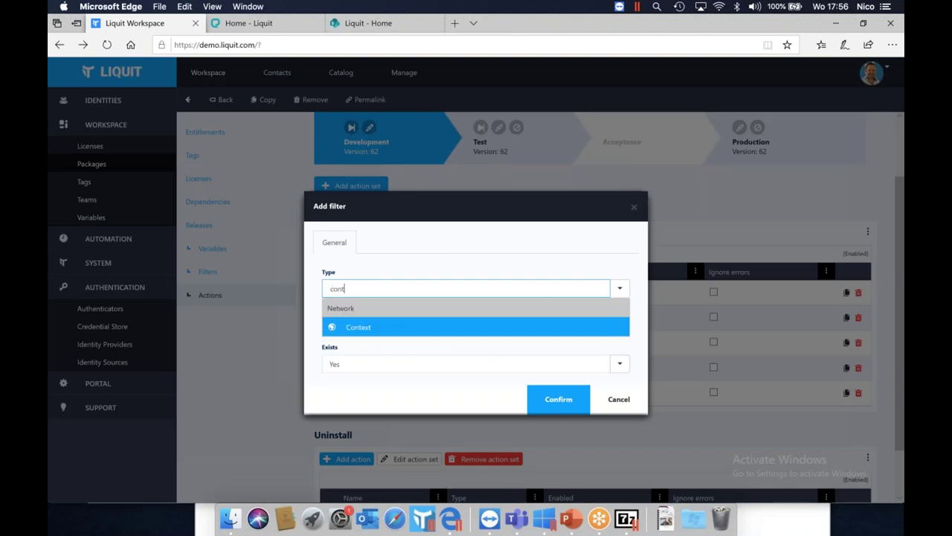
key(Return)
click(616, 327)
click(366, 303)
click(624, 436)
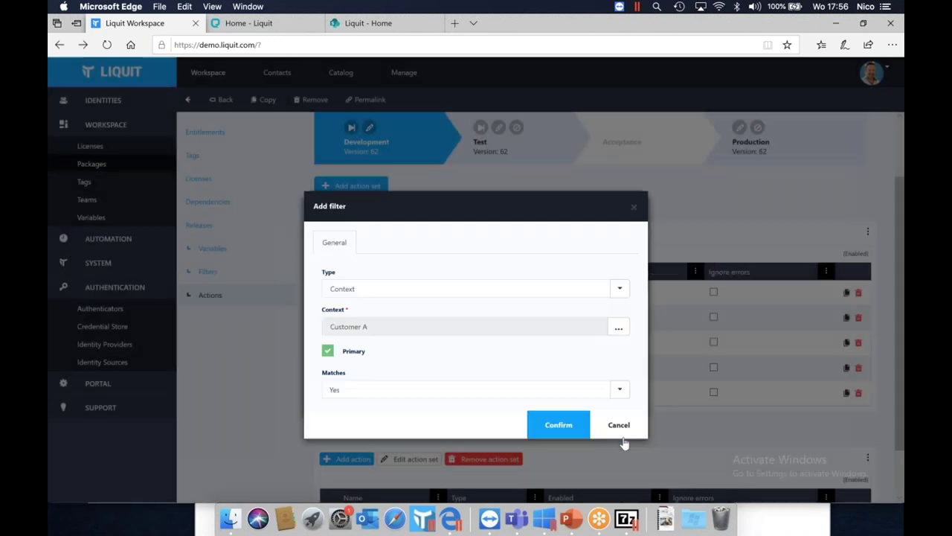
click(559, 415)
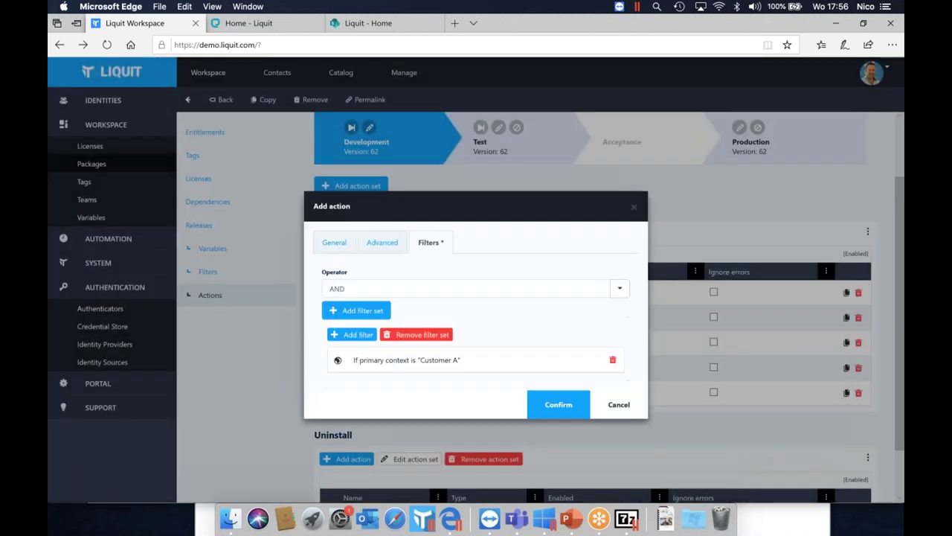
Add a Device FQDN filter that contains "liquit" to the same filter set and close the new action
click(351, 334)
click(619, 288)
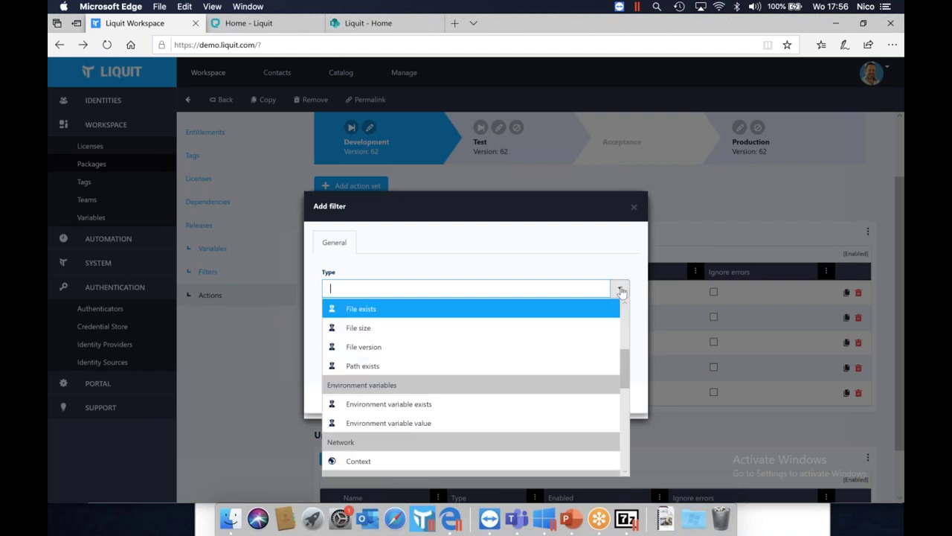
click(621, 290)
key(ctrl+a)
text(f)
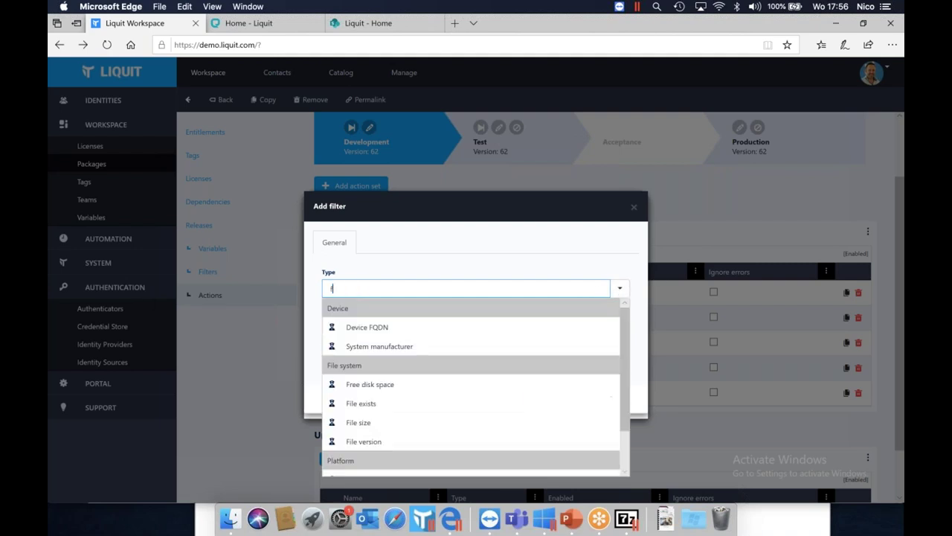
click(346, 327)
click(353, 357)
click(372, 327)
click(357, 381)
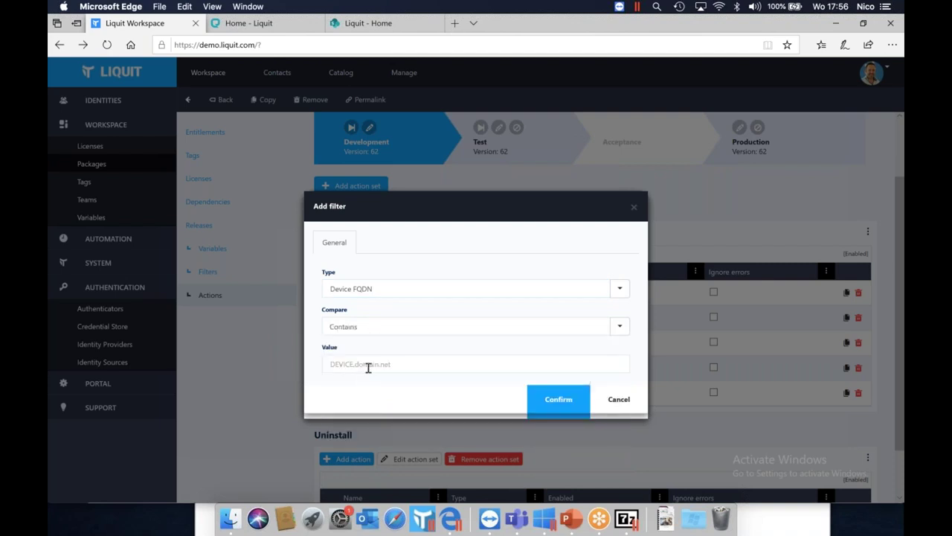
text(liquit)
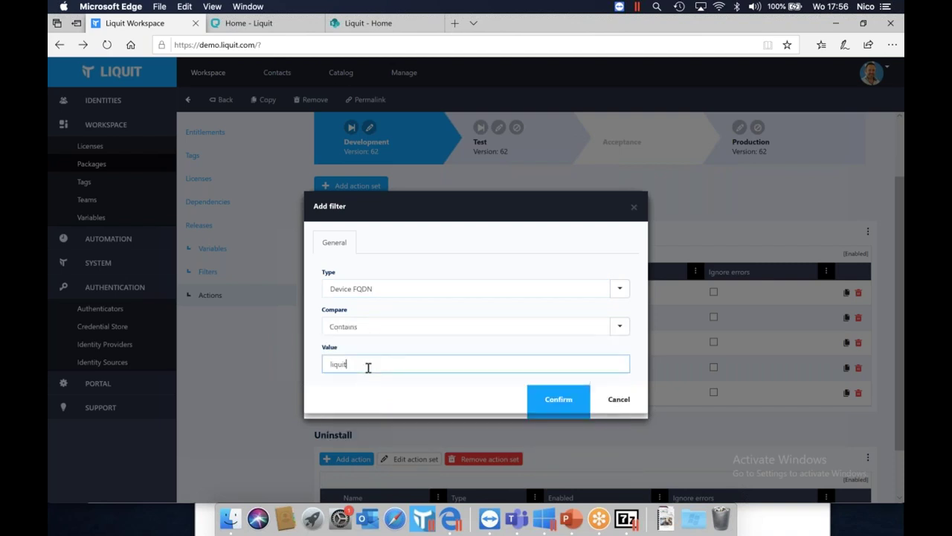
click(558, 401)
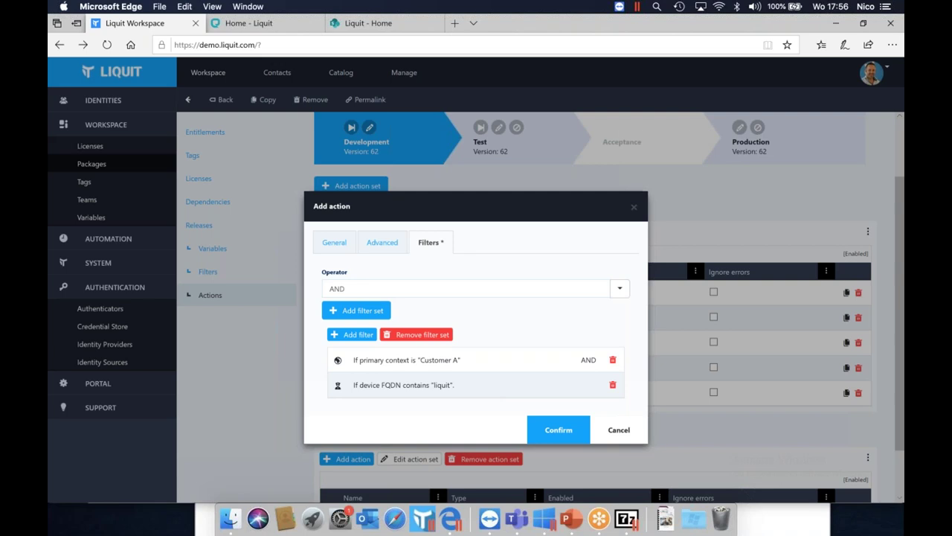
click(575, 425)
Start a new Prompt user launch action with the message "Opt in" and Yes / No buttons
click(346, 233)
click(366, 287)
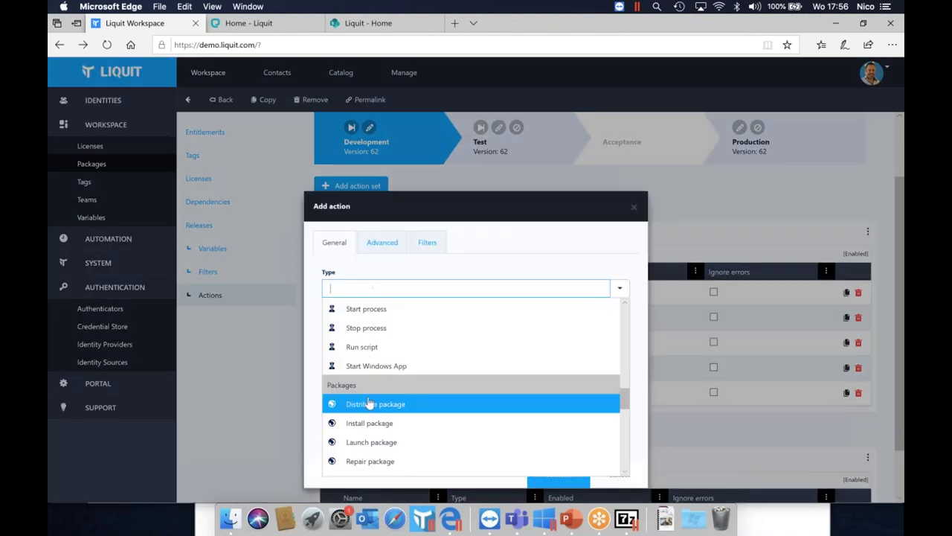
scroll(369, 402, down, 10)
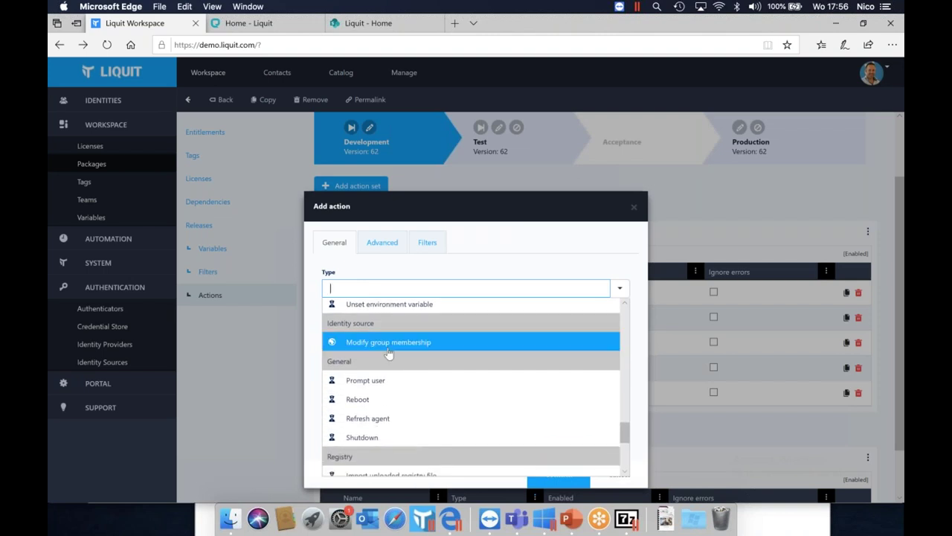
scroll(385, 354, down, 1)
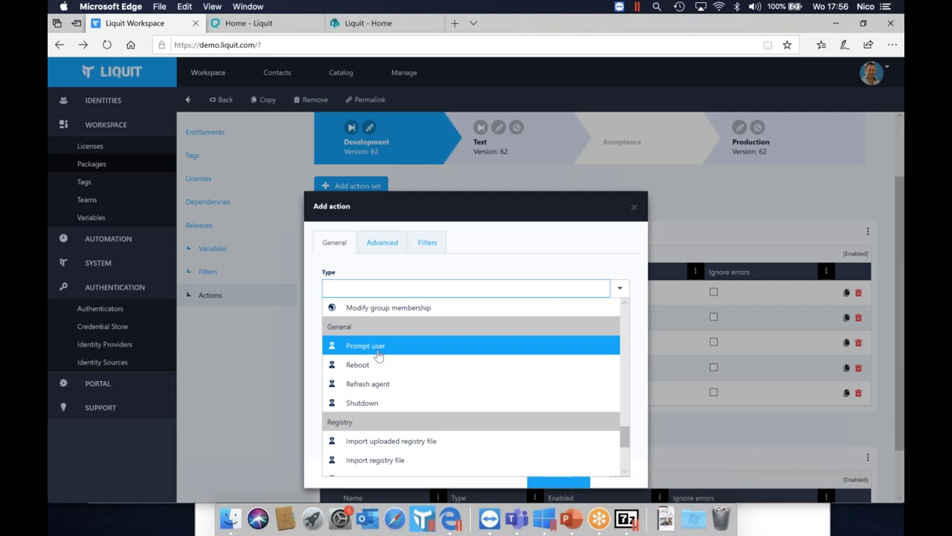
click(378, 356)
click(370, 368)
text(Opt in)
click(357, 469)
click(348, 494)
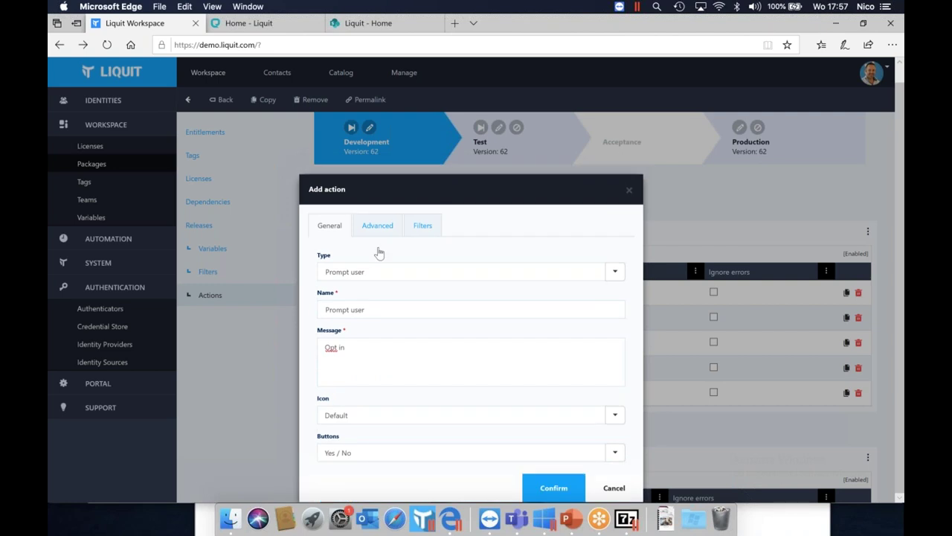
Review the prompt's Cancel/No Action choices, then cancel the new action and return to the workspace
click(377, 225)
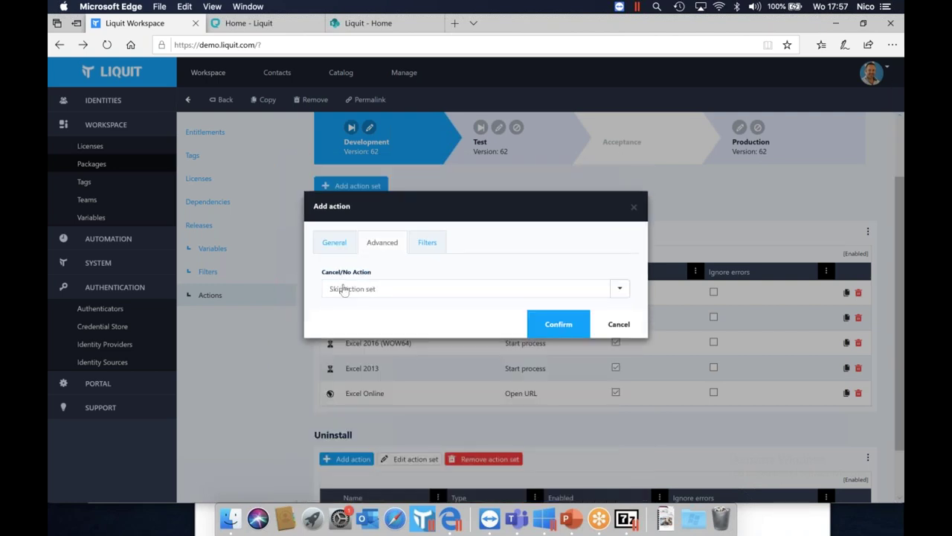
click(342, 288)
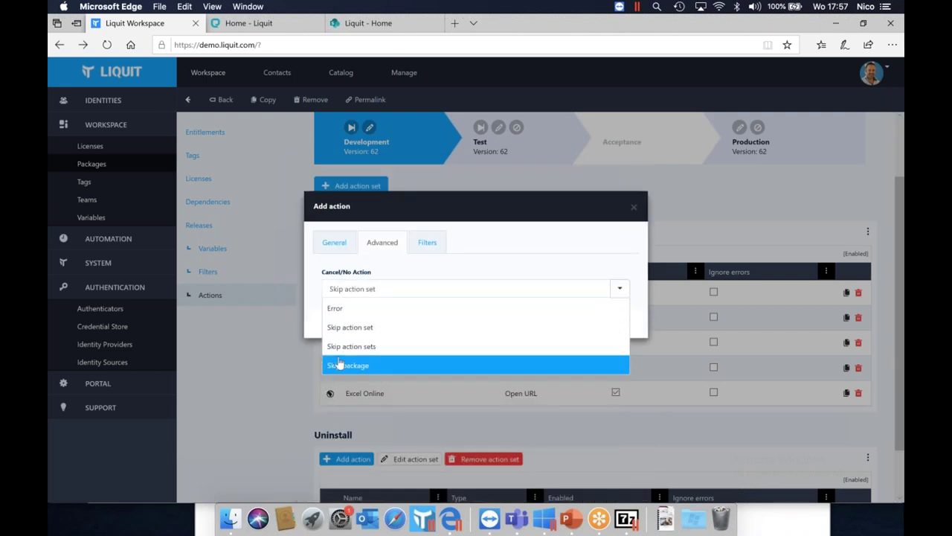
click(512, 270)
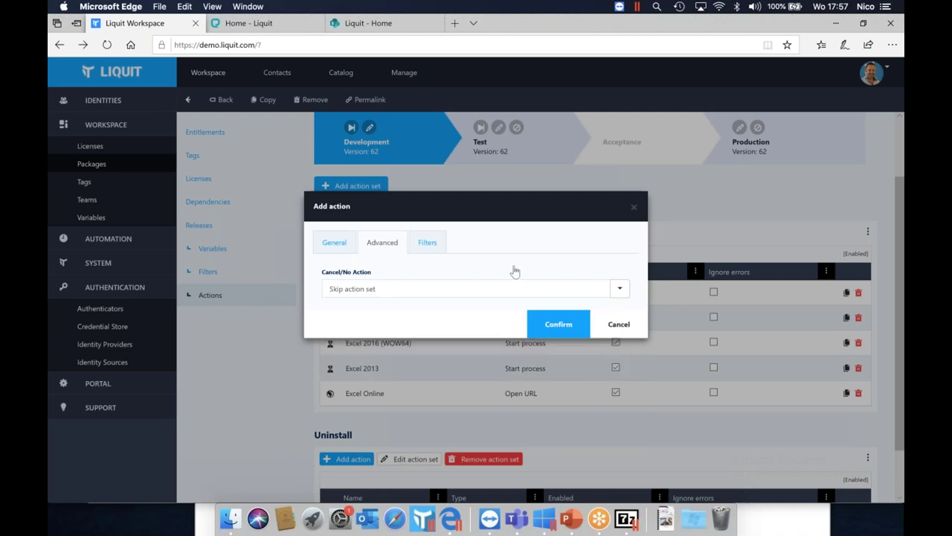
click(610, 325)
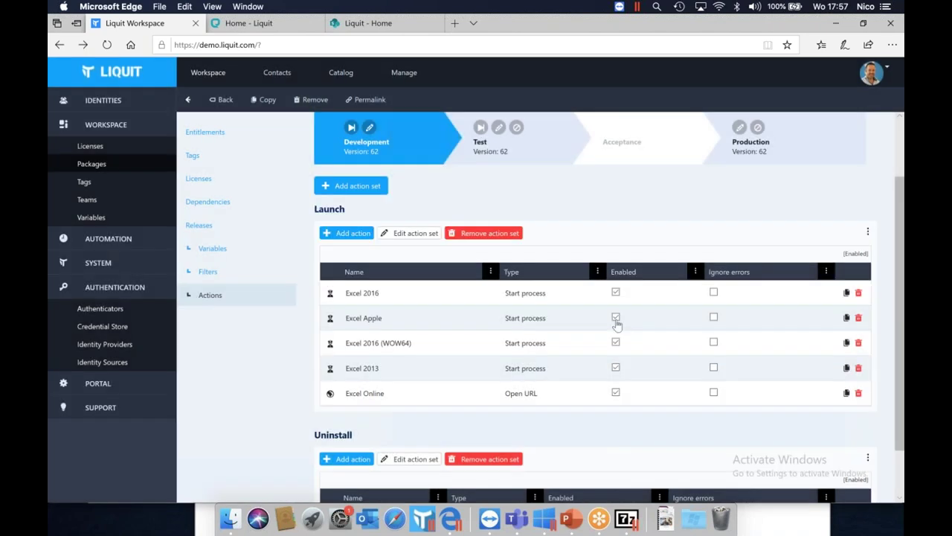
scroll(649, 242, up, 2)
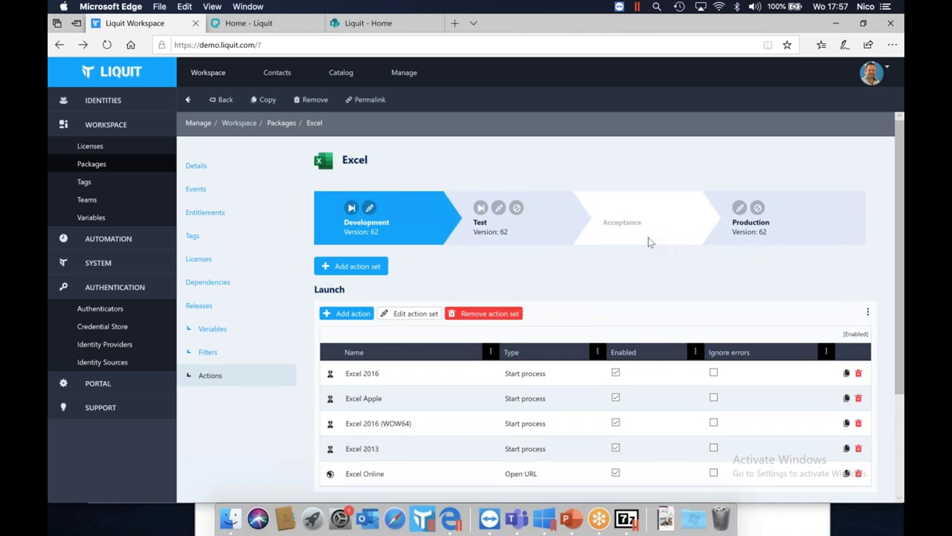
click(216, 73)
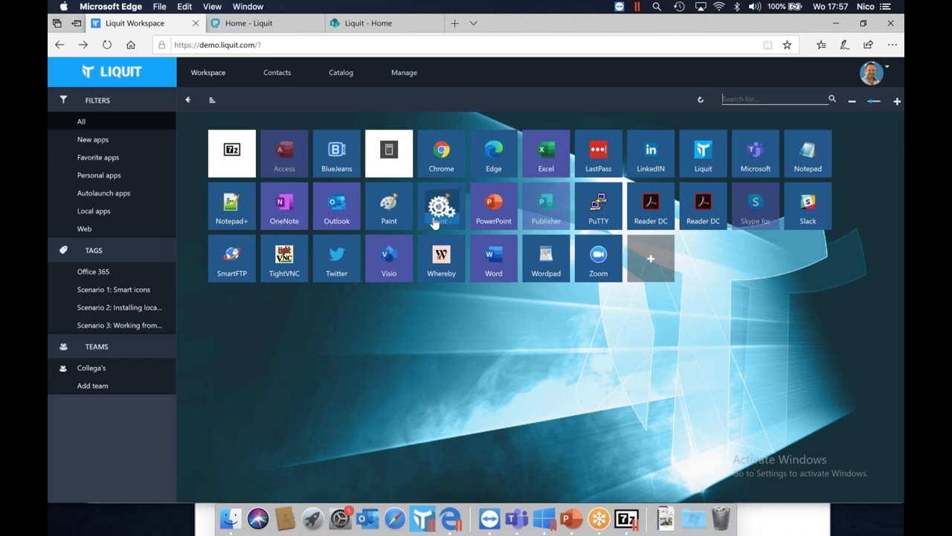
Launch the Paint remote app from the workspace, try it with a freehand curve, and close it
click(435, 222)
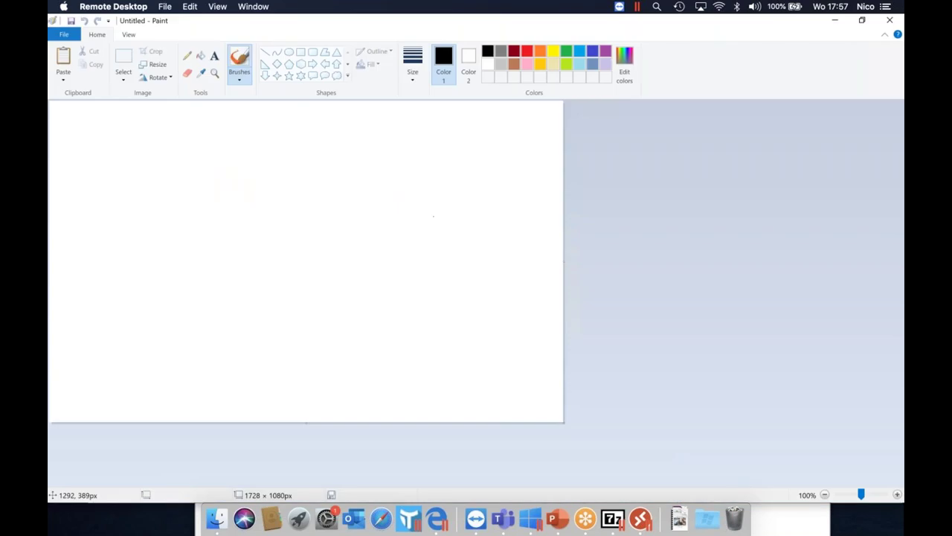
mouse_move(434, 216)
mouse_down()
mouse_move(408, 215)
mouse_move(355, 167)
mouse_up()
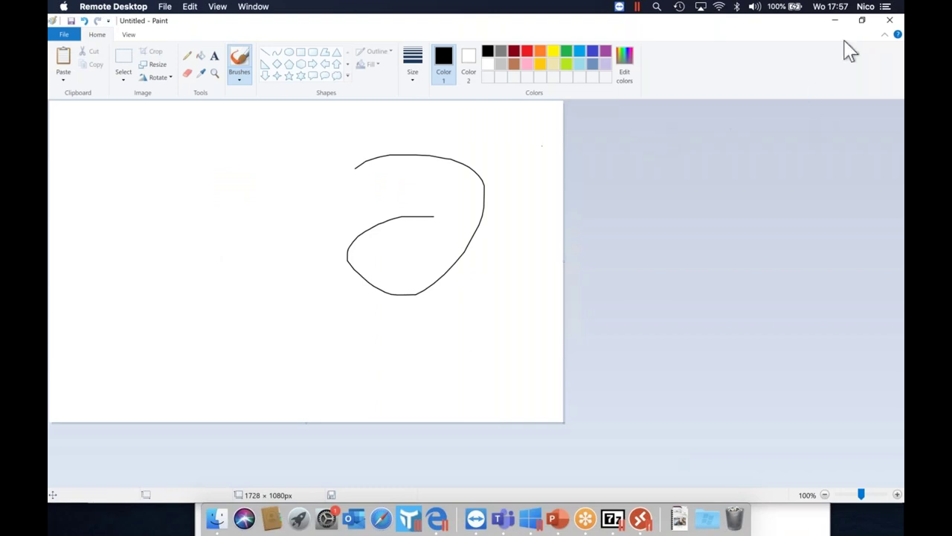
click(889, 22)
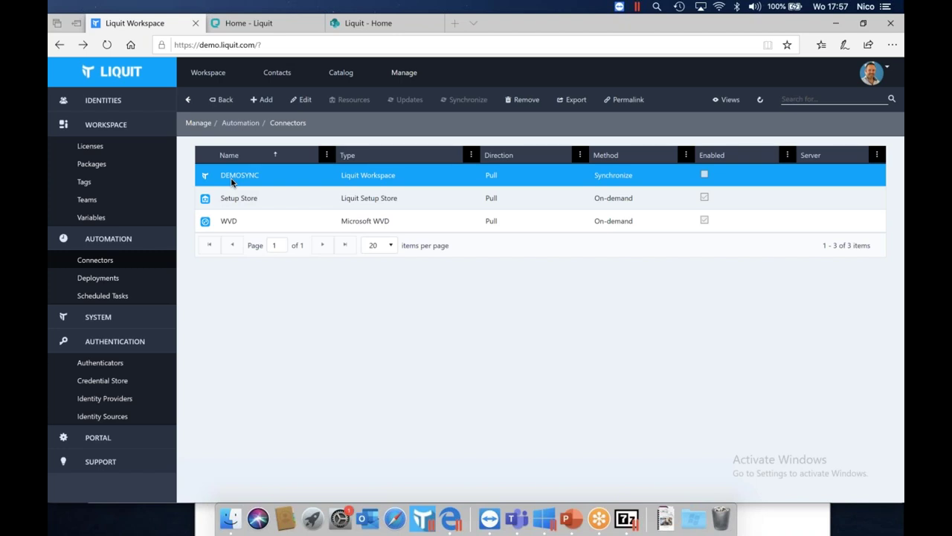
Examine the WVD connector's scope options, synchronization profile and managed packages
click(254, 207)
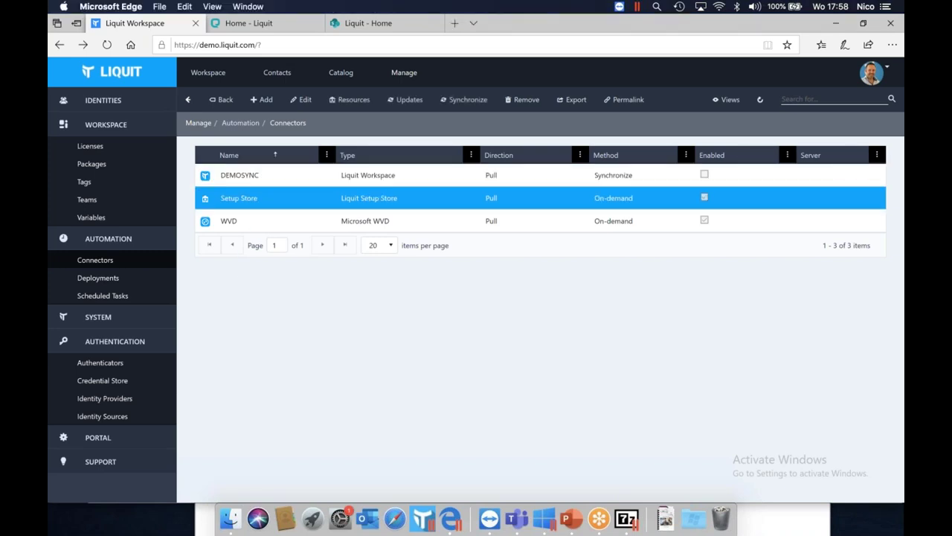
click(246, 226)
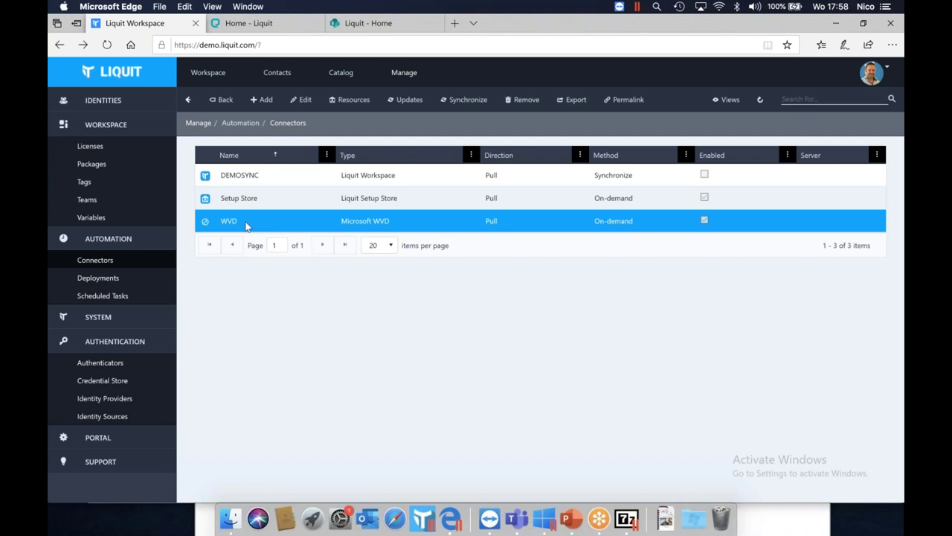
double_click(246, 226)
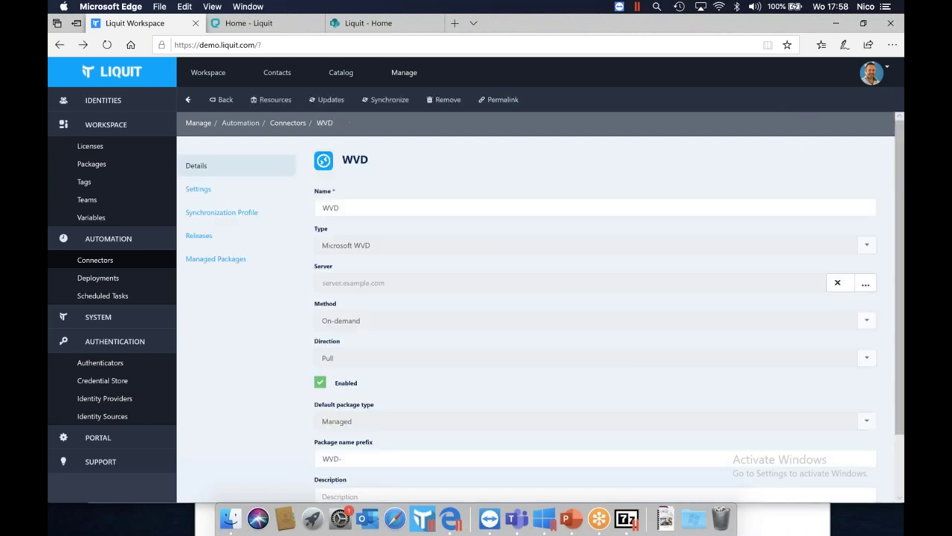
click(207, 191)
click(354, 212)
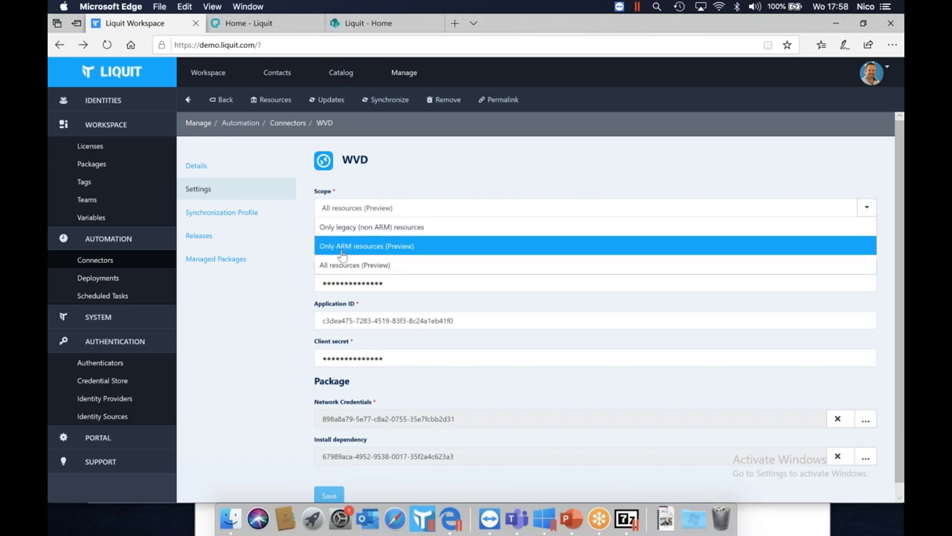
click(273, 301)
click(244, 214)
click(290, 260)
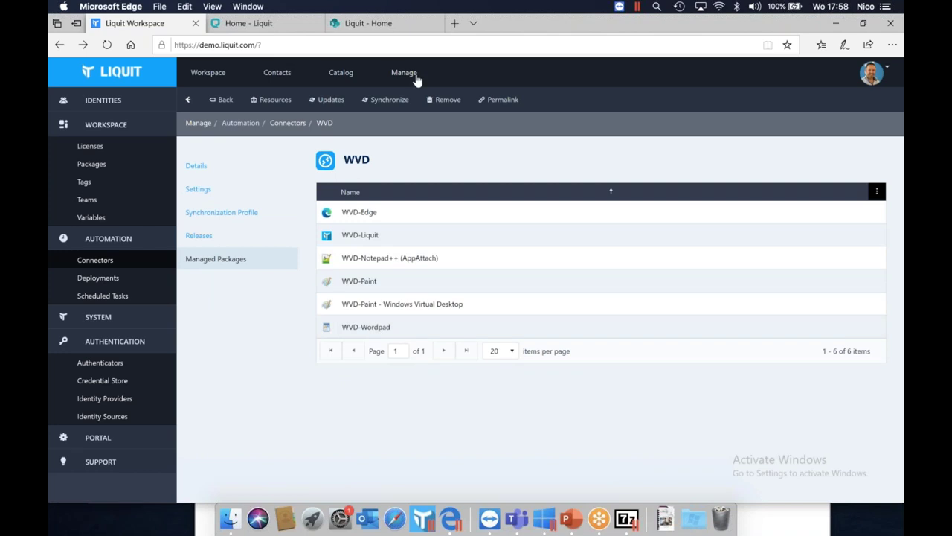
Review the connector types available for a new connector, including Microsoft System Center Configuration Manager (Preview), and cancel adding one
mouse_move(417, 80)
click(518, 198)
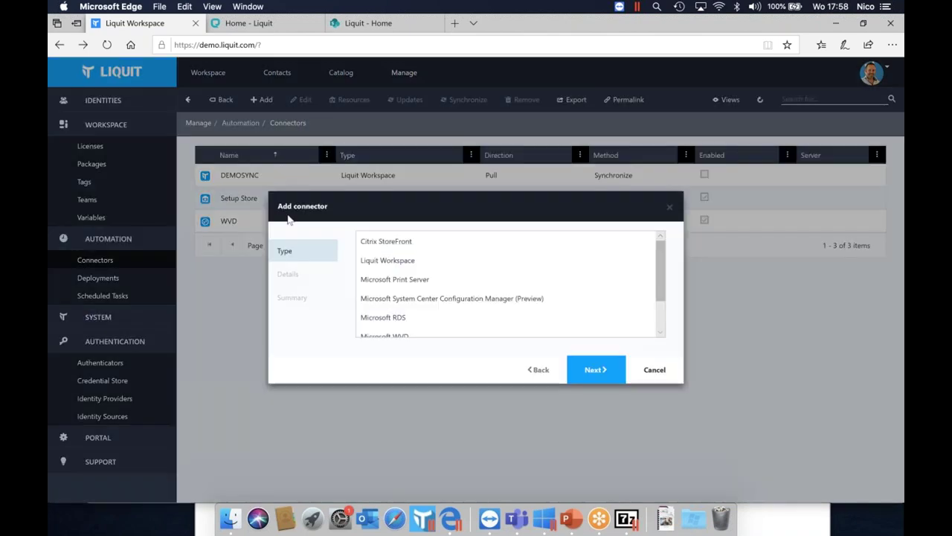
click(266, 99)
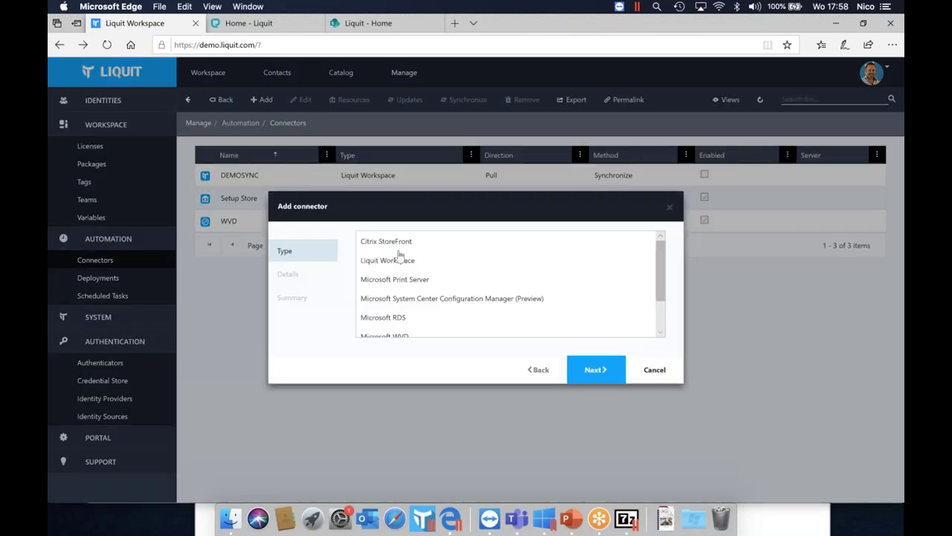
click(398, 300)
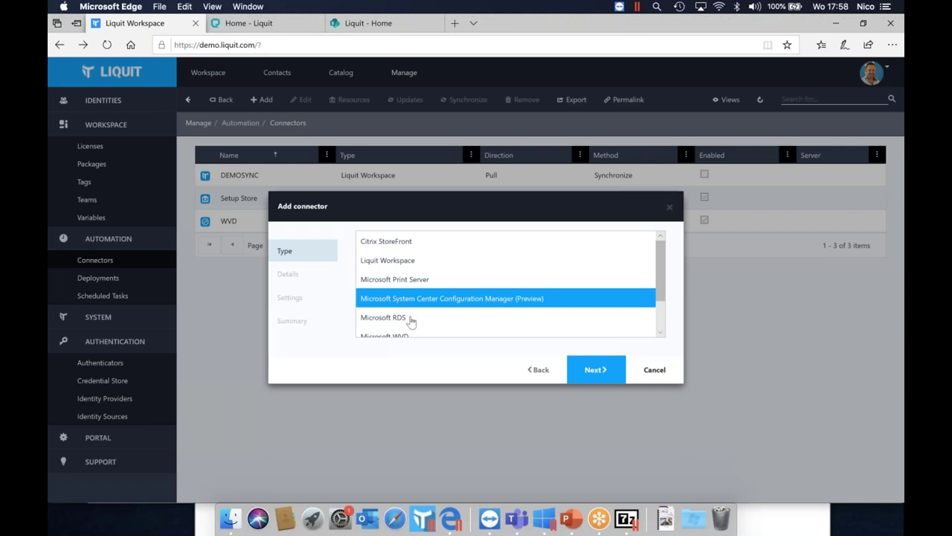
click(648, 370)
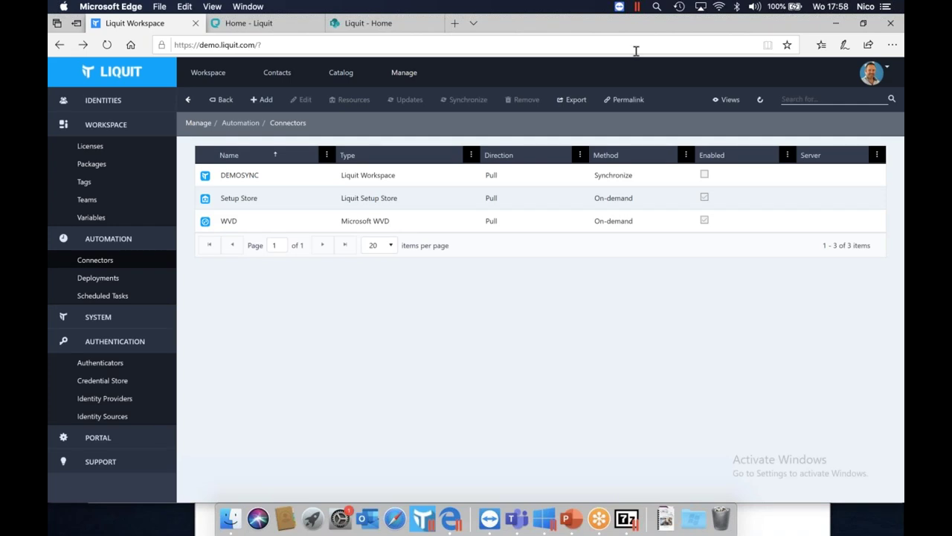
Open the resources of the Setup Store connector
click(405, 72)
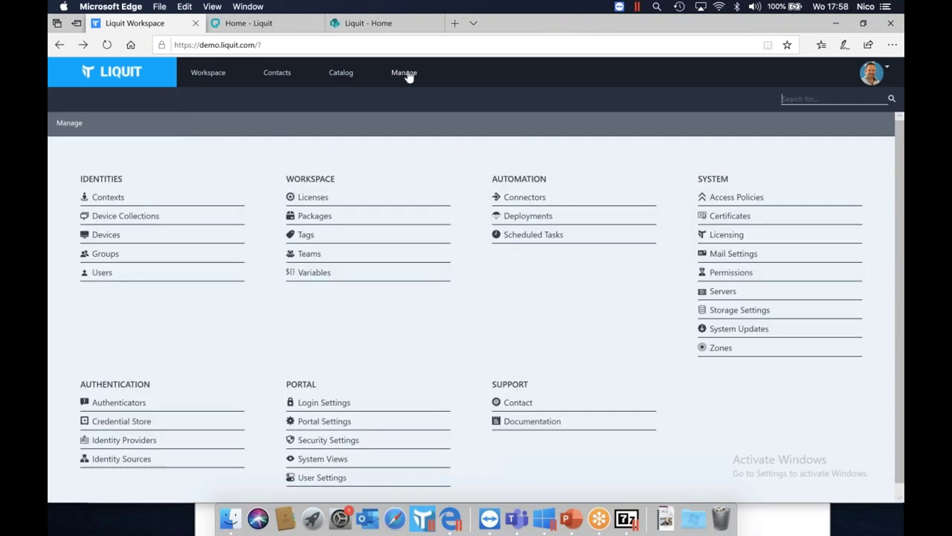
click(524, 197)
click(255, 195)
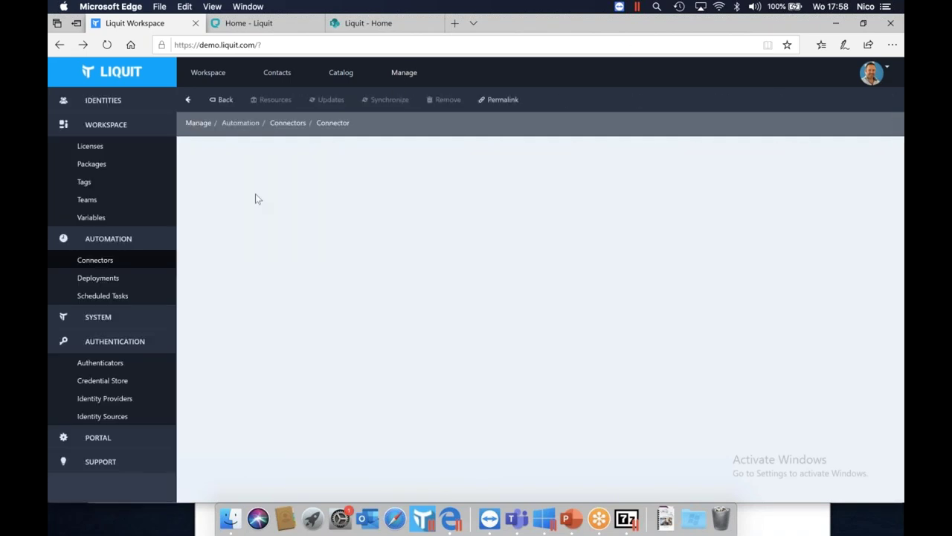
click(272, 100)
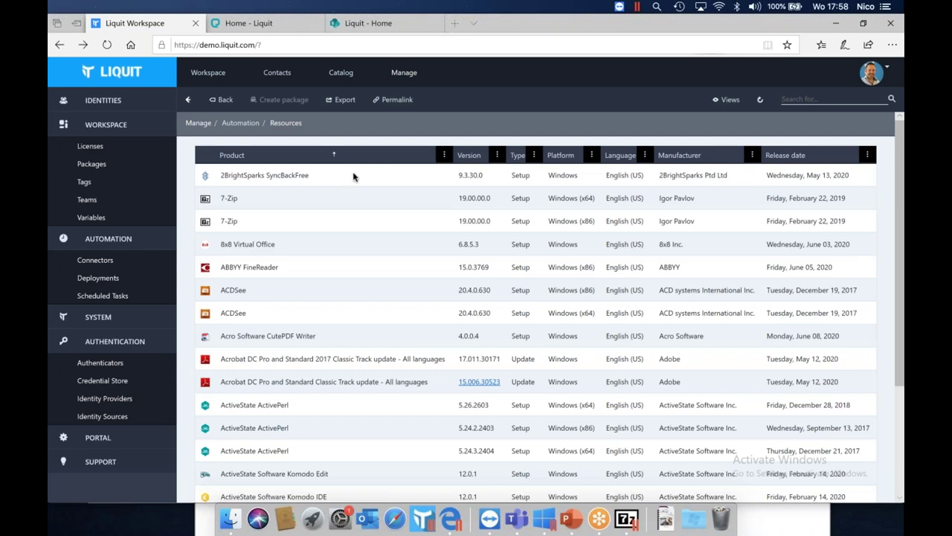
Search the Setup Store resources for "chrome"
click(783, 99)
text(chorme)
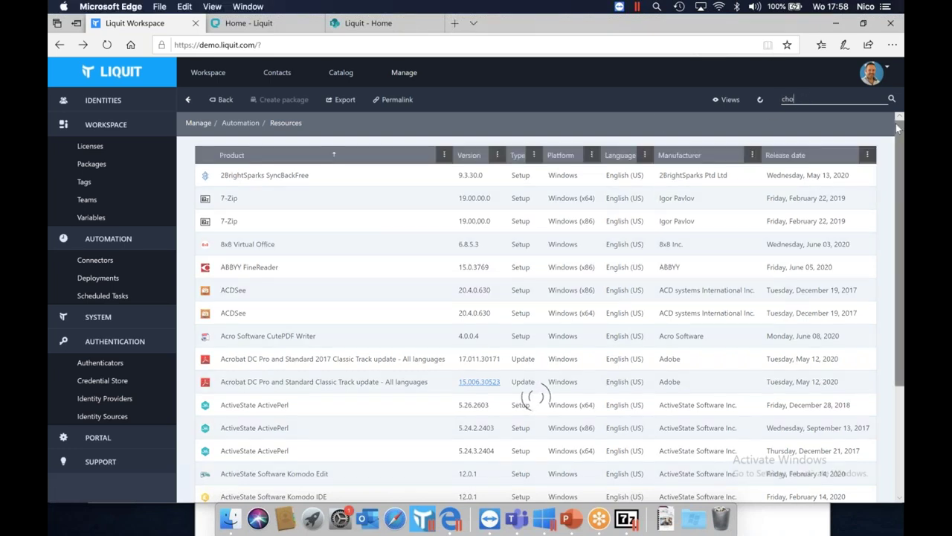
key(BackSpace)
key(BackSpace)
key(BackSpace)
key(BackSpace)
text(rome)
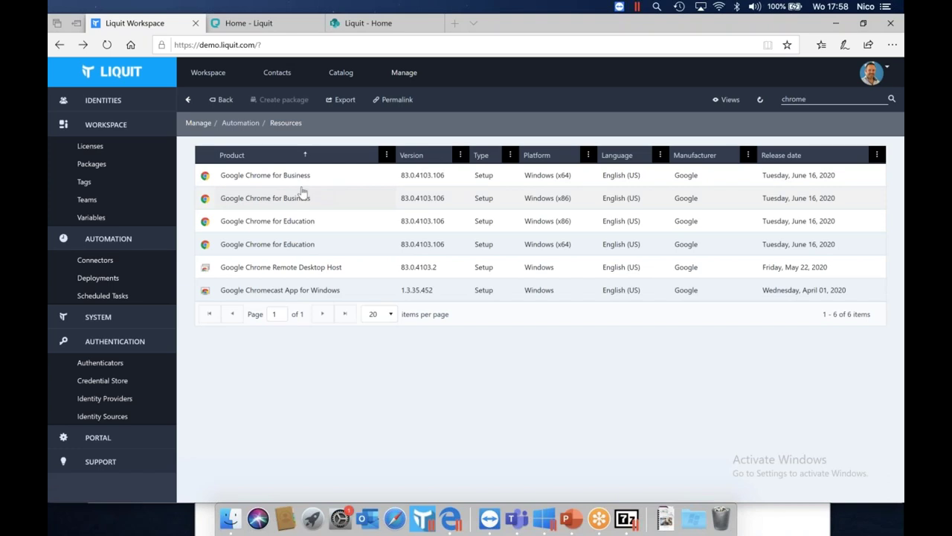
Start a package from the Windows (x64) Google Chrome for Business resource, updating existing packages and publishing to Test
click(297, 176)
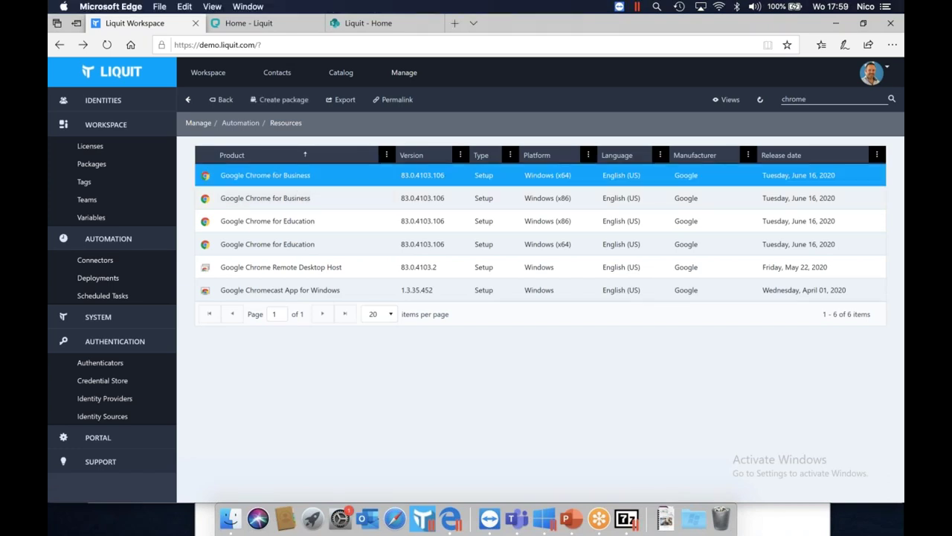
click(300, 104)
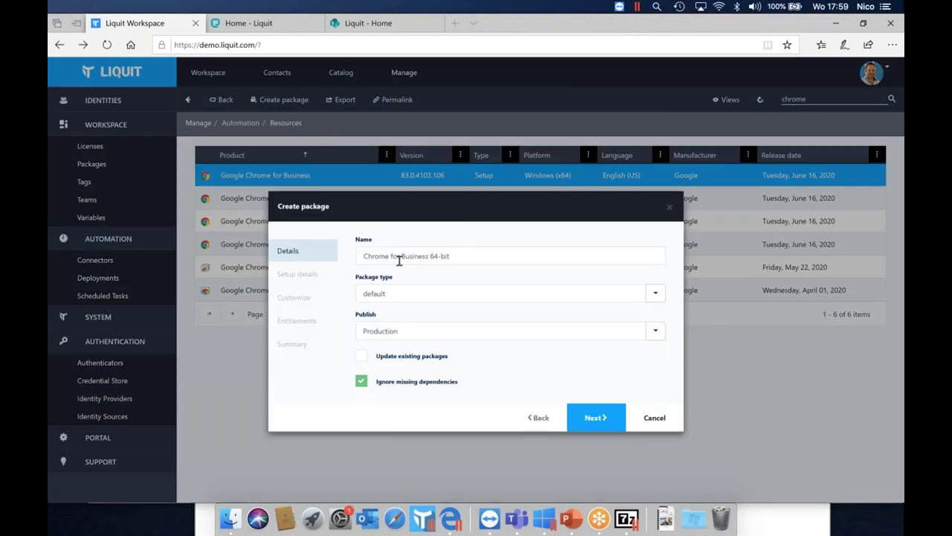
click(367, 359)
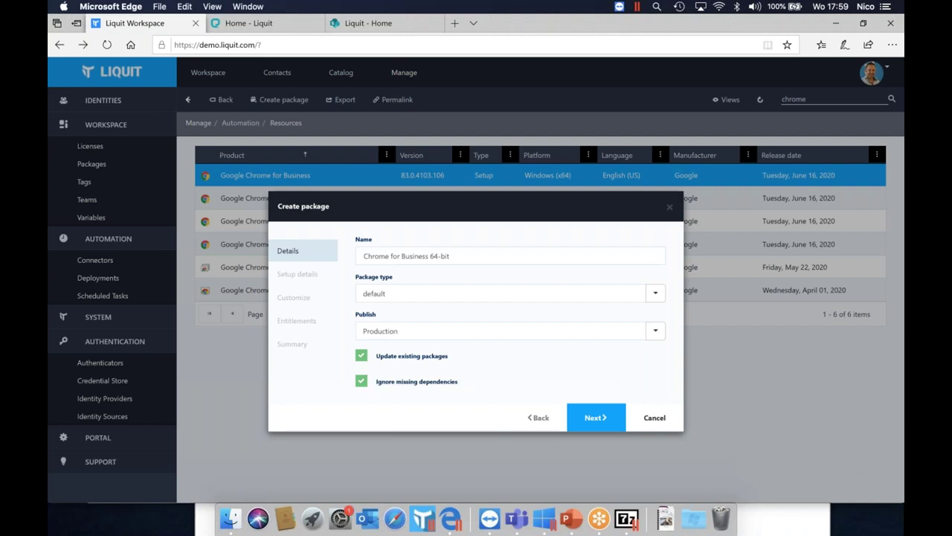
click(395, 339)
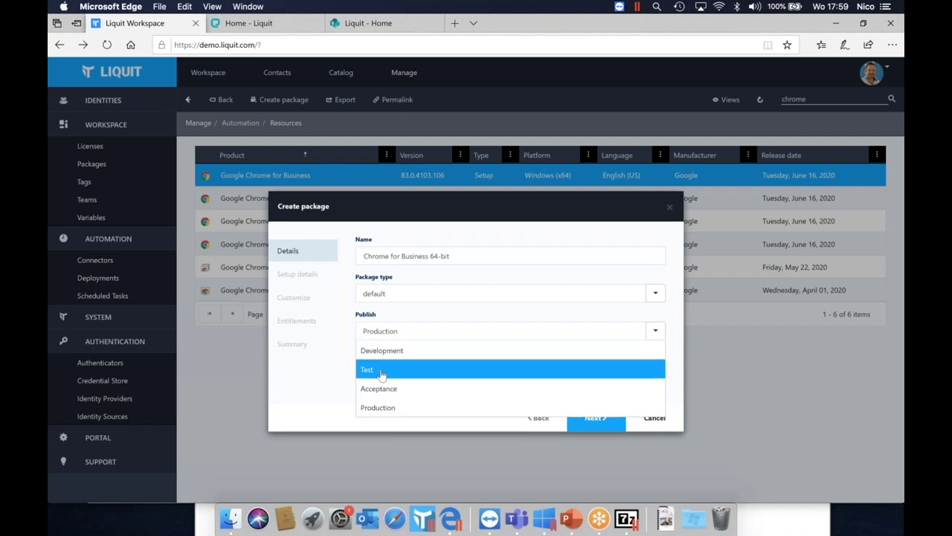
click(382, 371)
click(616, 419)
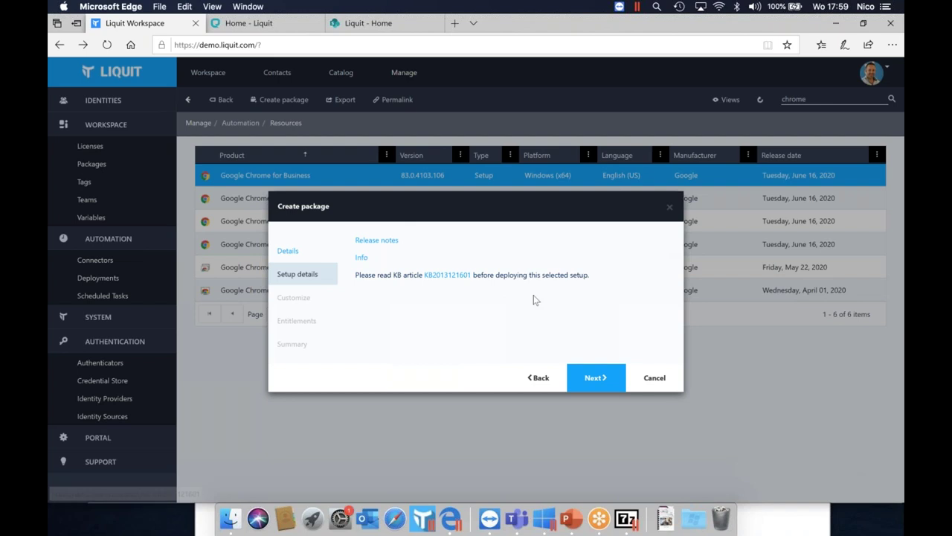
Customize the setup options: disable No Google Update check on install, Remove Desktop Shortcut and Remove Google Update Services; enable Check Default Browser
click(590, 377)
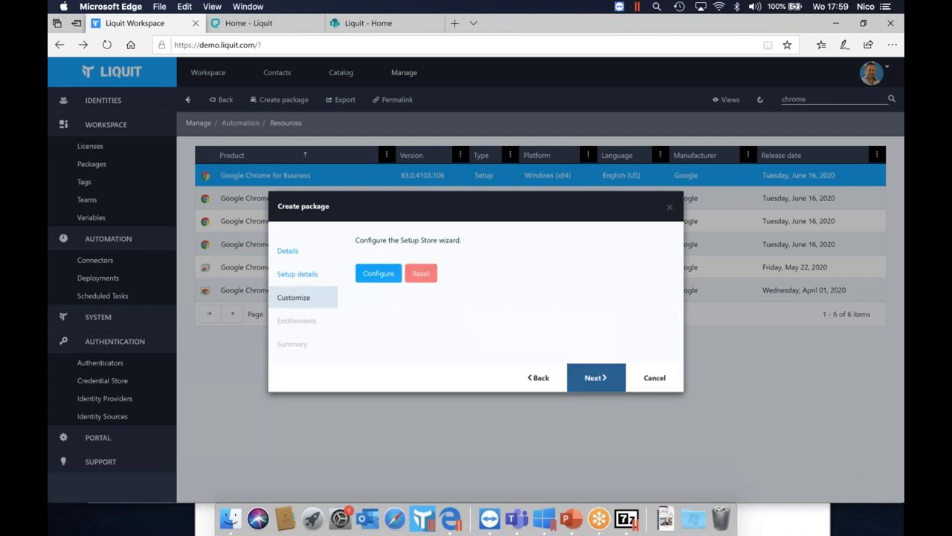
click(379, 275)
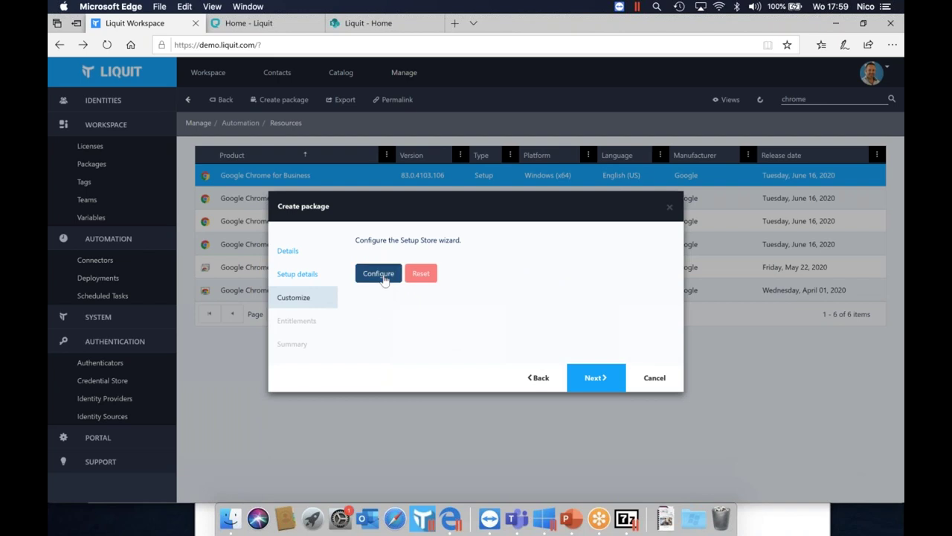
scroll(520, 425, down, 3)
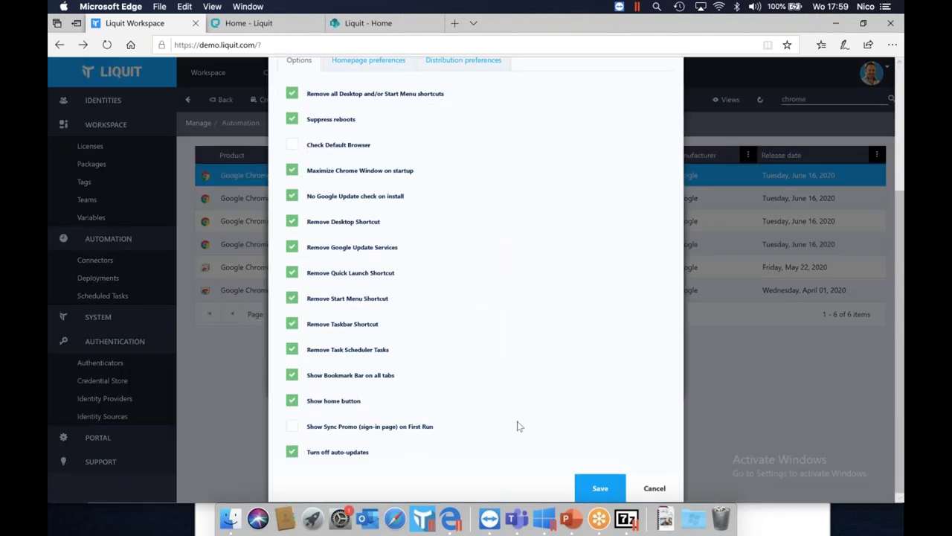
click(291, 246)
click(291, 223)
click(291, 197)
click(292, 145)
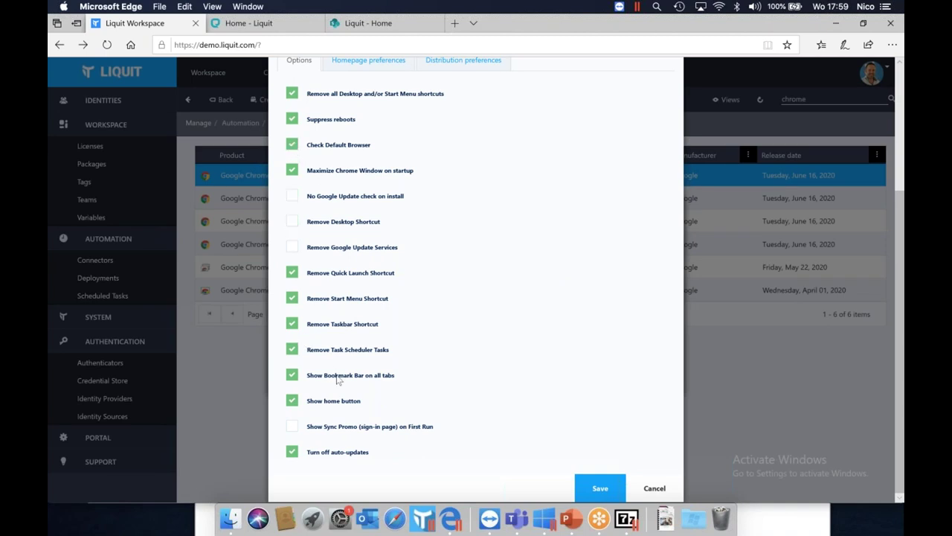
Enter liquit.com in the Chrome setup's homepage preferences
scroll(338, 379, up, 5)
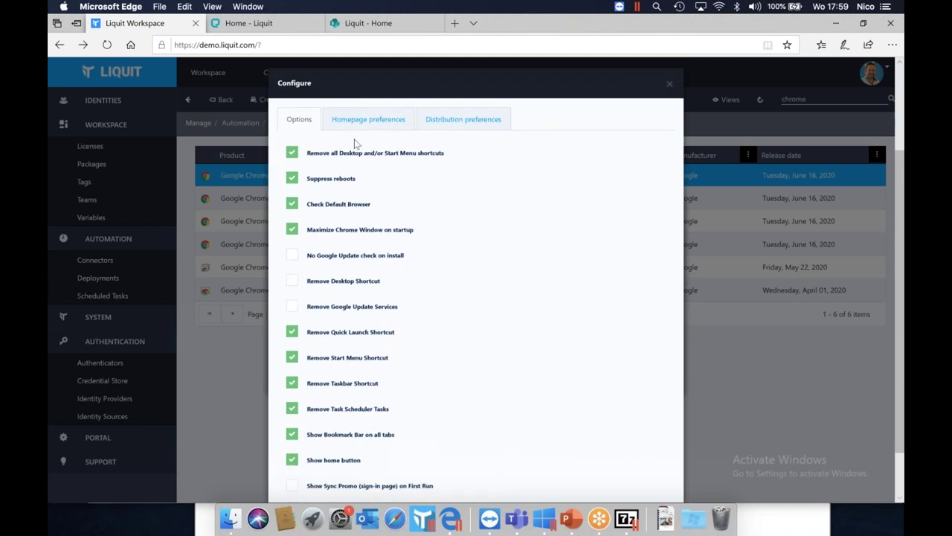
click(370, 119)
click(359, 289)
text(liquit.com)
Enable Import History and Import Bookmarks in the distribution preferences and save the setup configuration
click(459, 242)
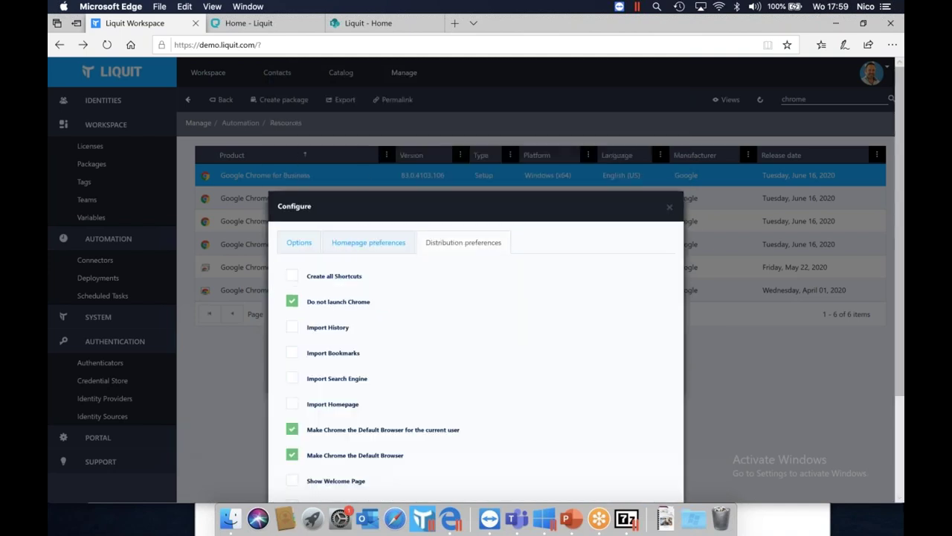
click(292, 326)
click(292, 352)
scroll(457, 340, down, 2)
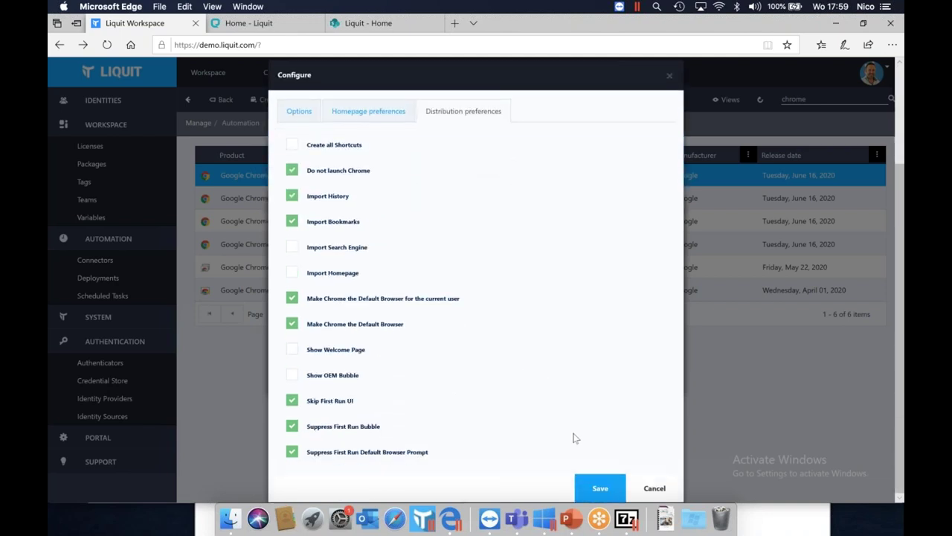
click(599, 488)
Add an entitlement for the administrator's own user account with the Test stage, published to the Catalog
click(595, 383)
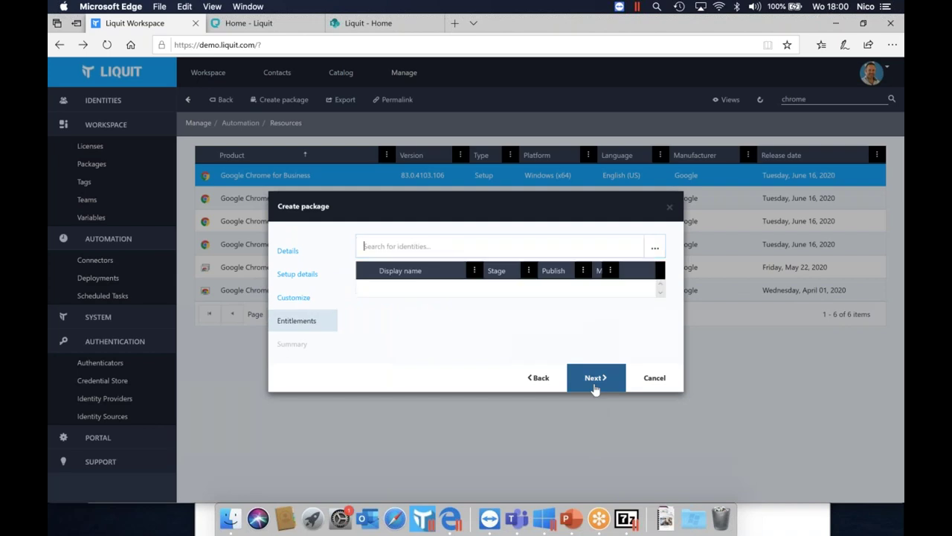
text(nico)
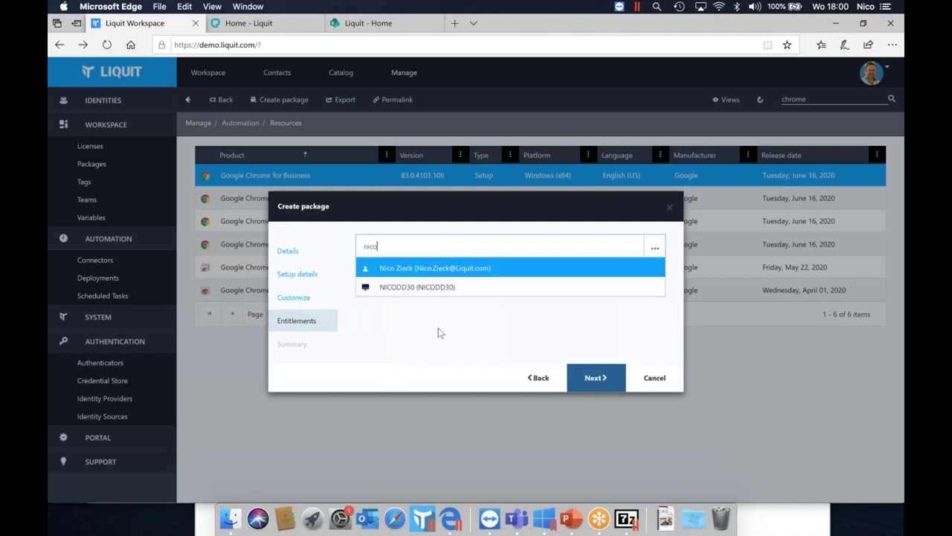
click(450, 273)
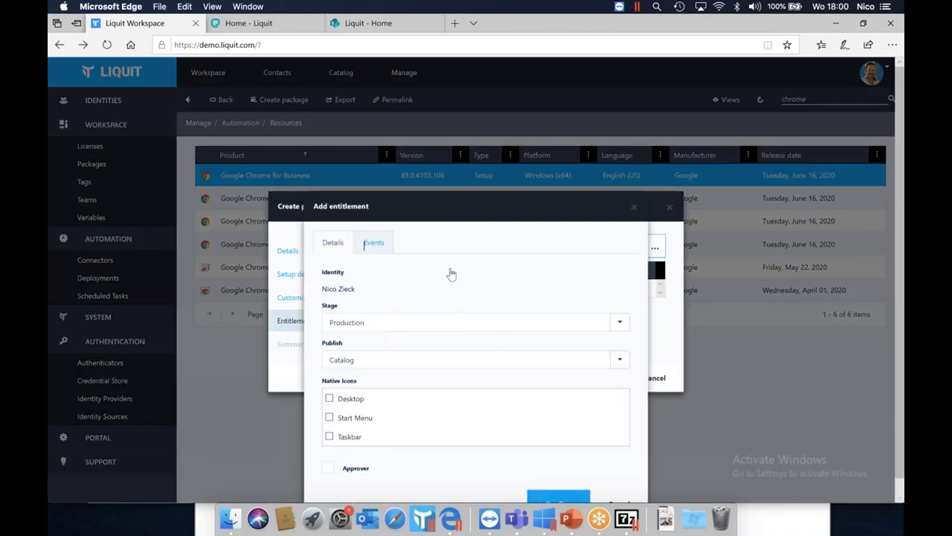
click(438, 304)
click(395, 354)
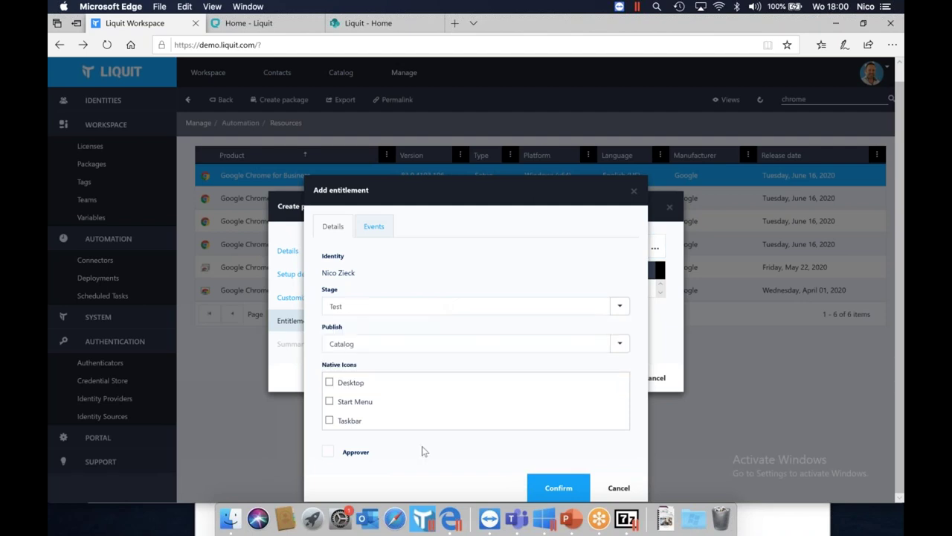
click(549, 480)
Finish creating the Chrome for Business 64-bit package and open its actions
click(577, 395)
click(587, 416)
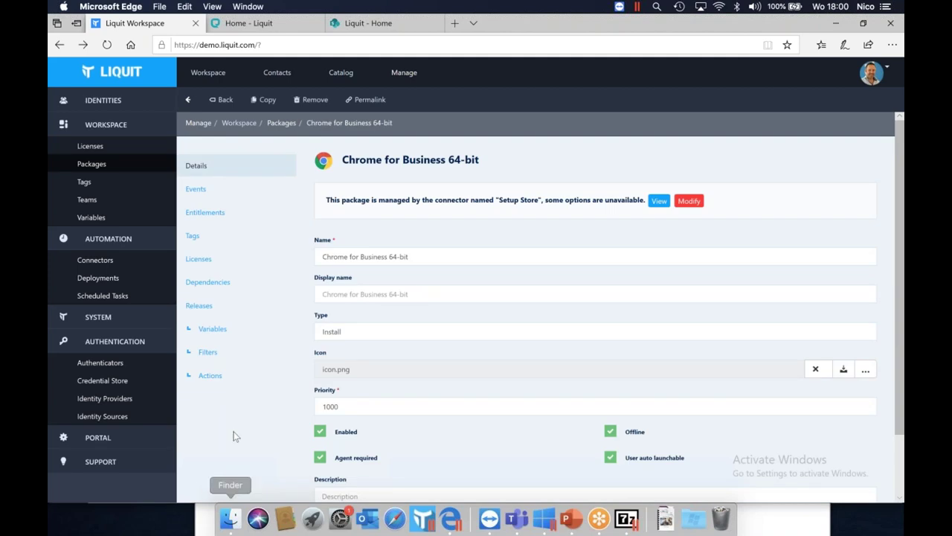
click(214, 376)
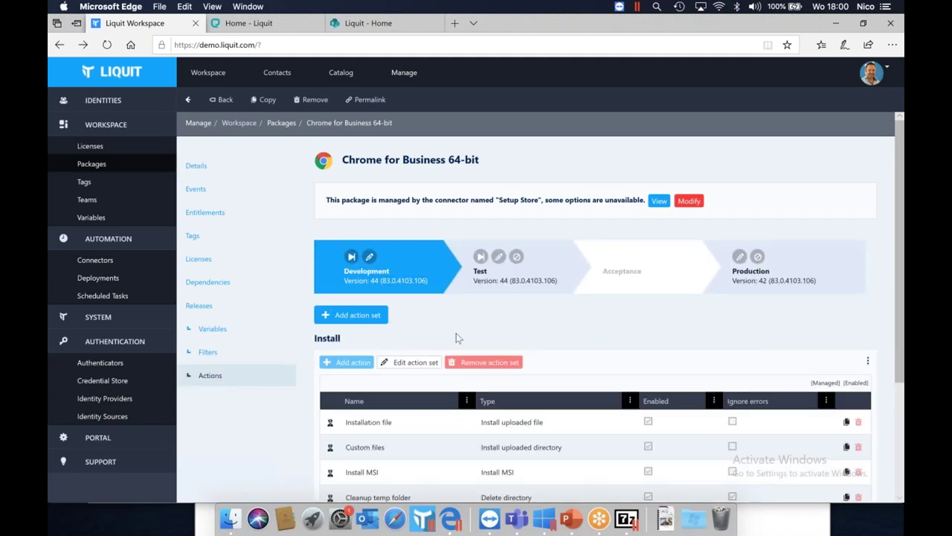
Examine the settings of the Installation file, Custom files, Install MSI and Cleanup temp folder actions in the Chrome package's Install set
scroll(457, 338, down, 3)
click(378, 288)
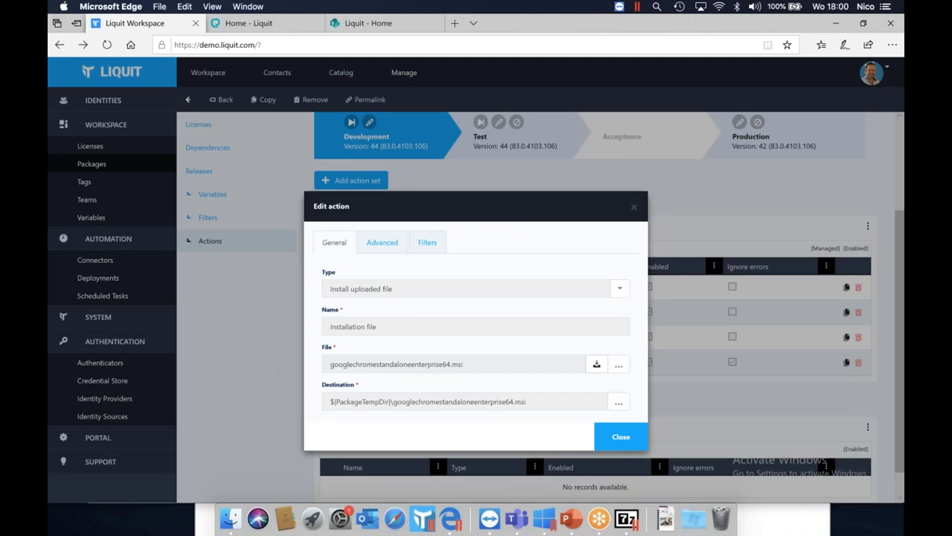
click(612, 437)
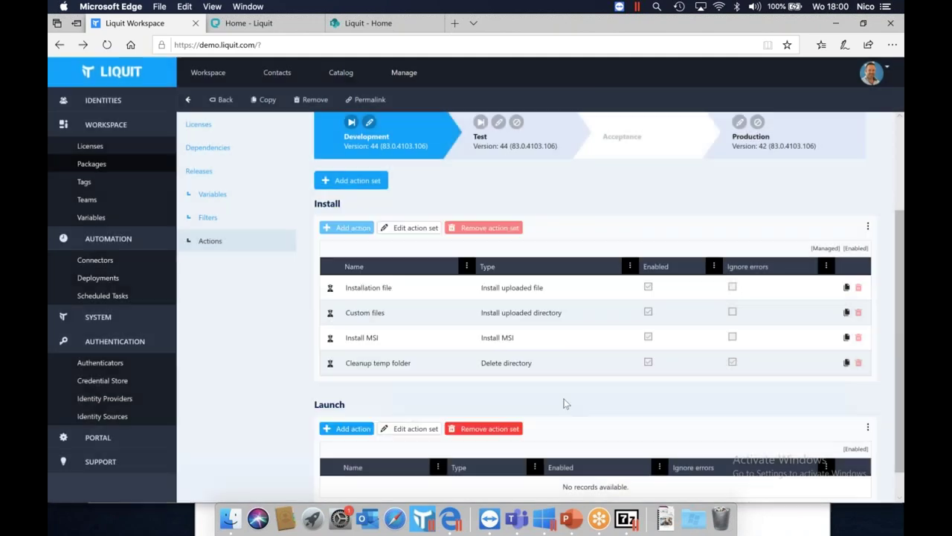
click(398, 316)
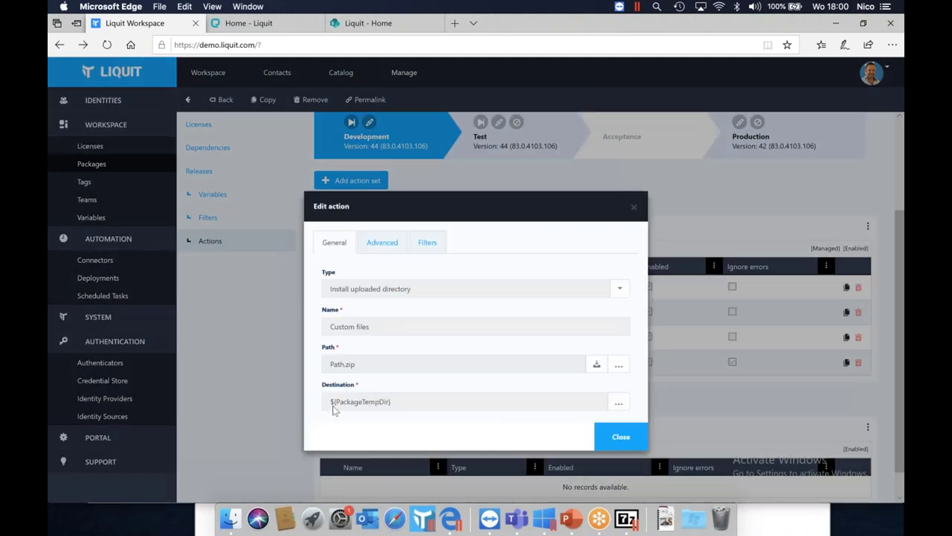
click(621, 437)
click(402, 339)
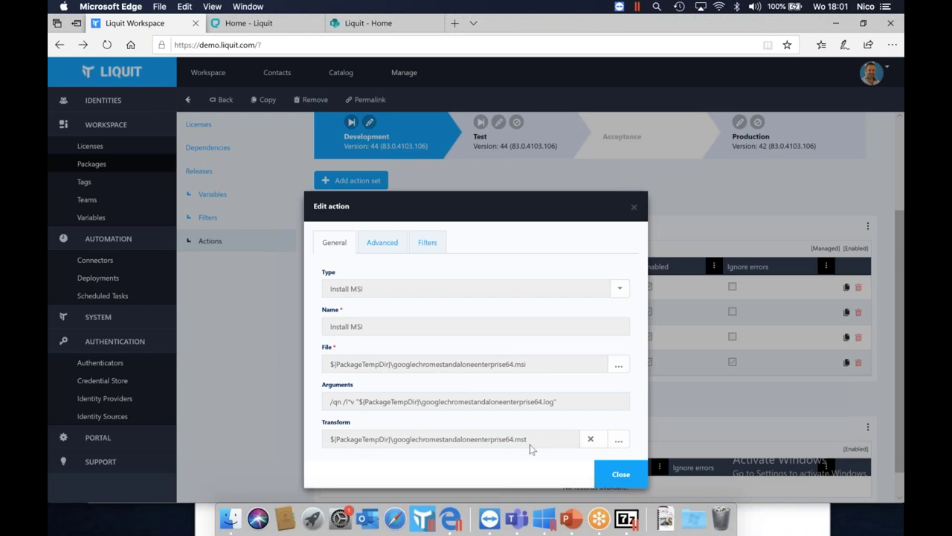
click(617, 476)
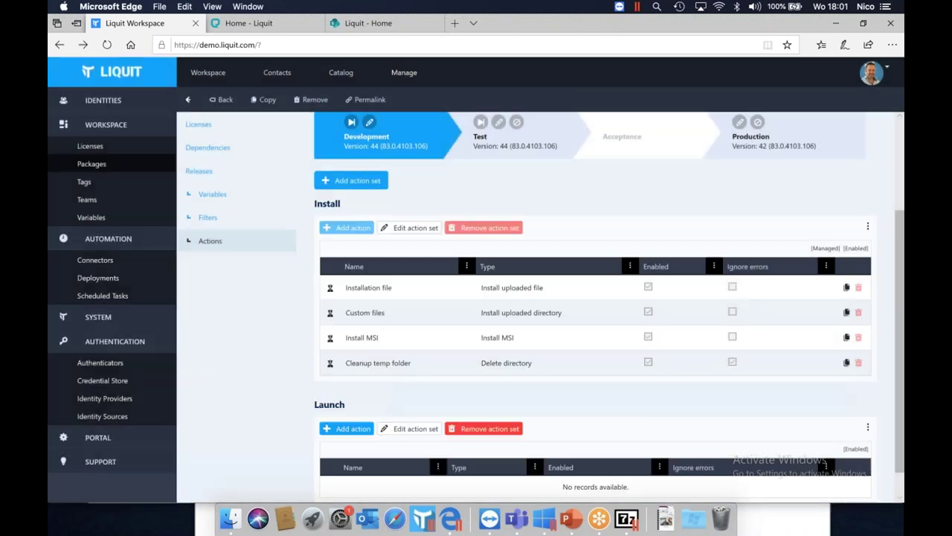
click(424, 366)
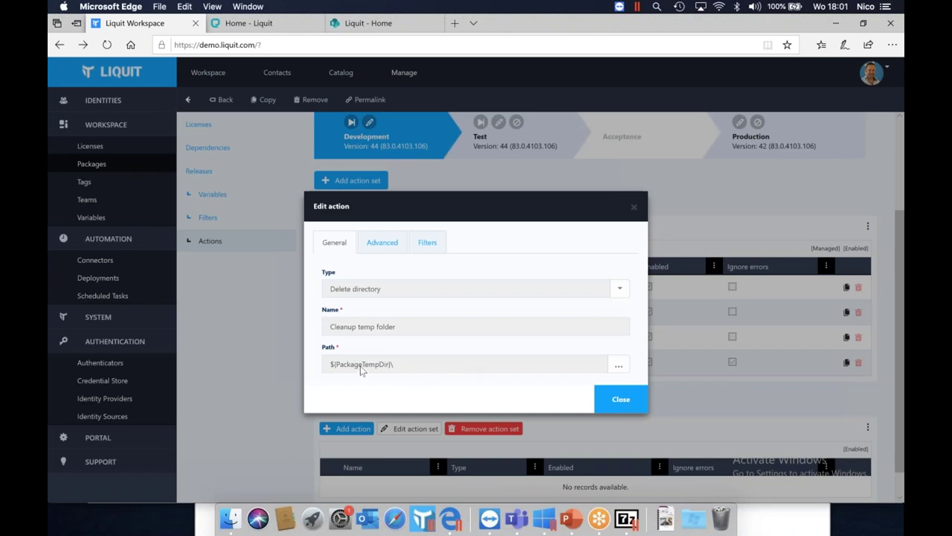
click(631, 397)
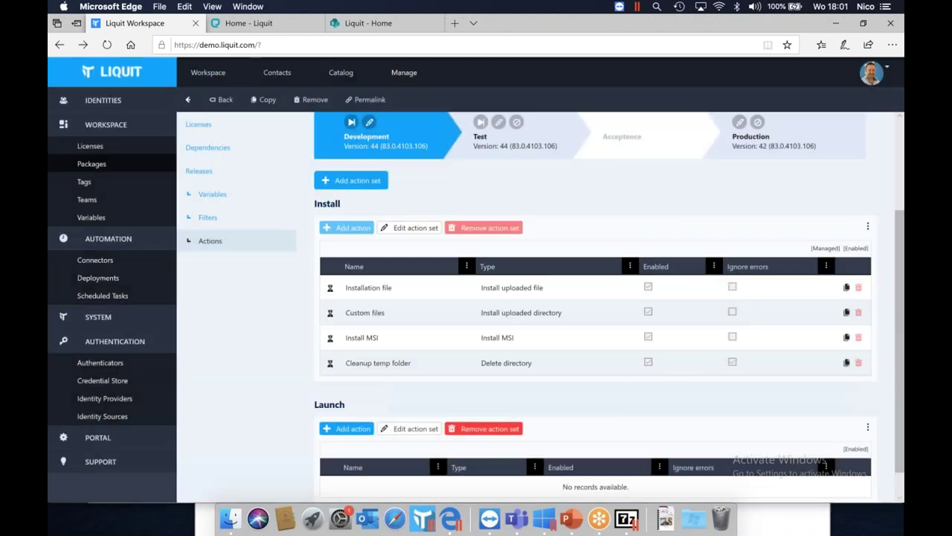
Open the Citrix Servers context among the managed identities and review its filters, devices and variables
click(402, 74)
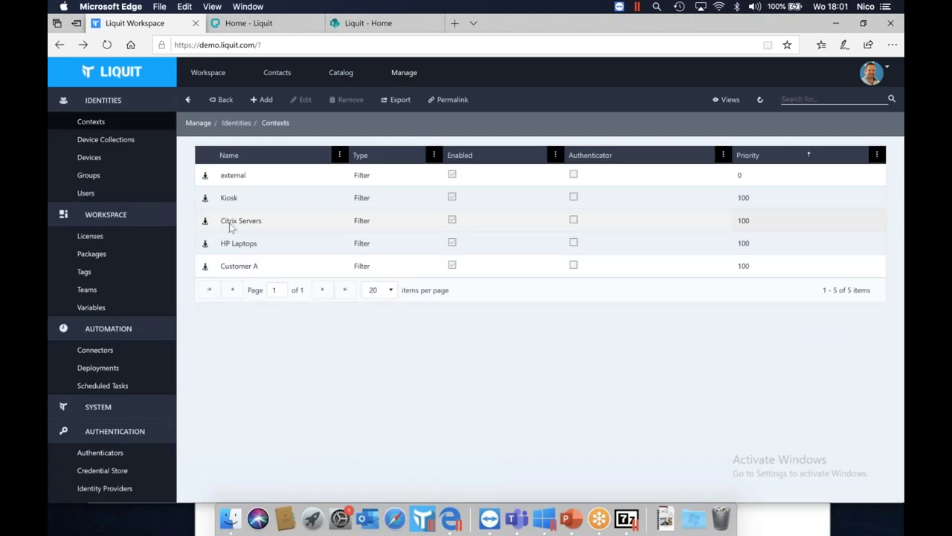
click(231, 228)
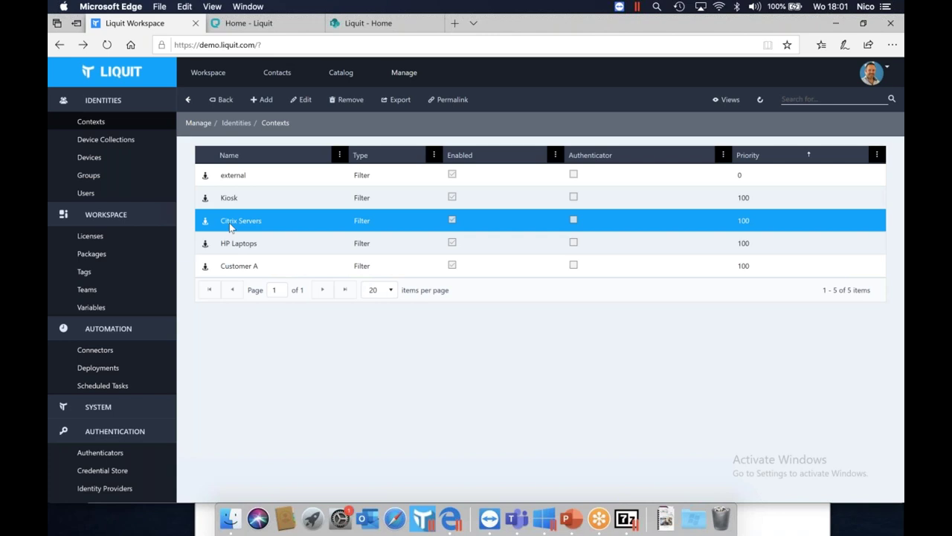
double_click(231, 227)
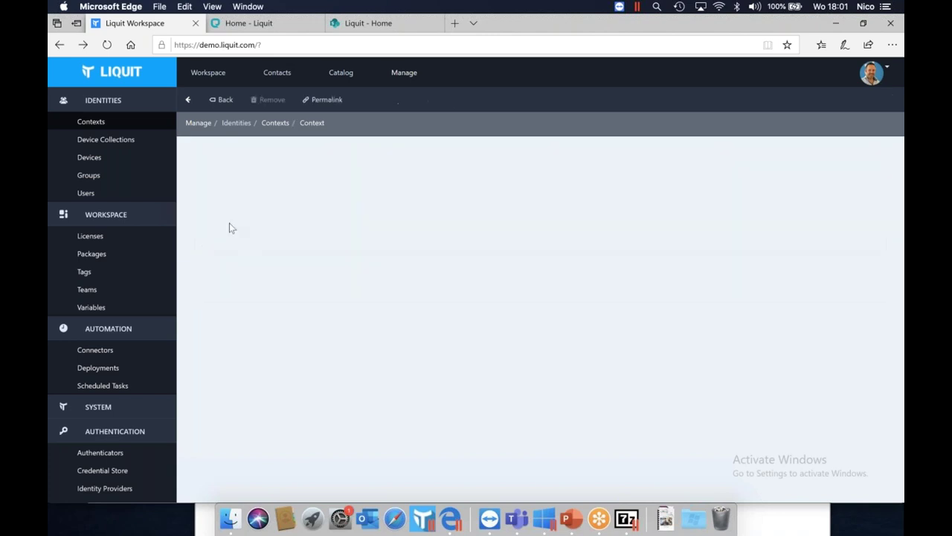
click(211, 195)
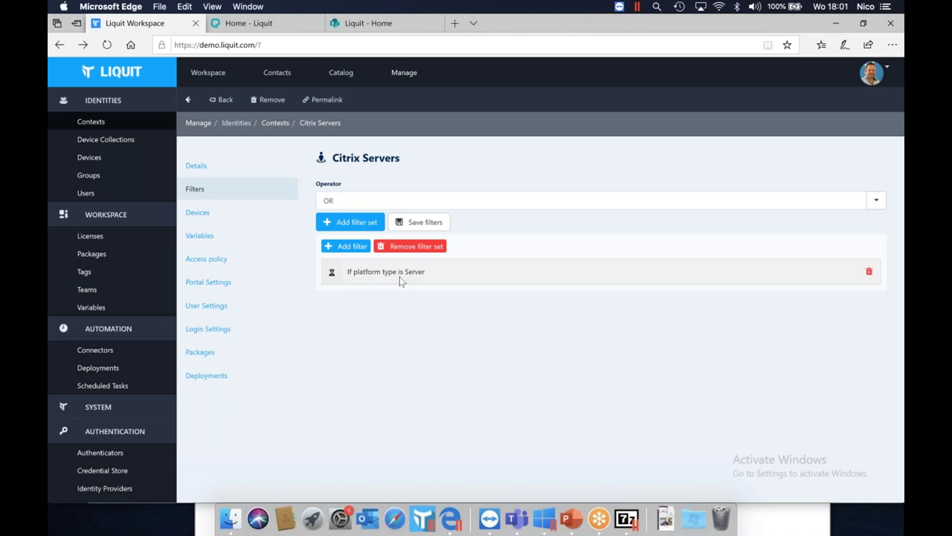
click(200, 213)
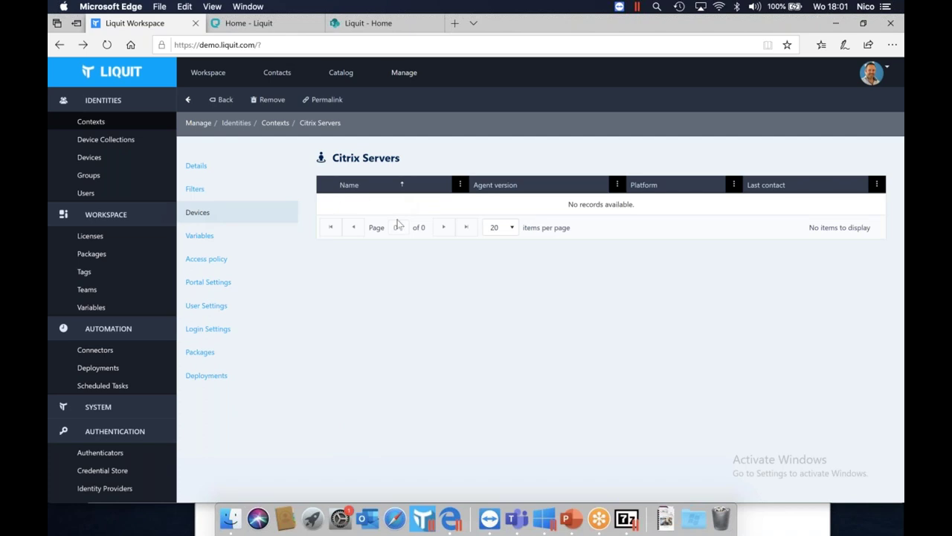
click(231, 239)
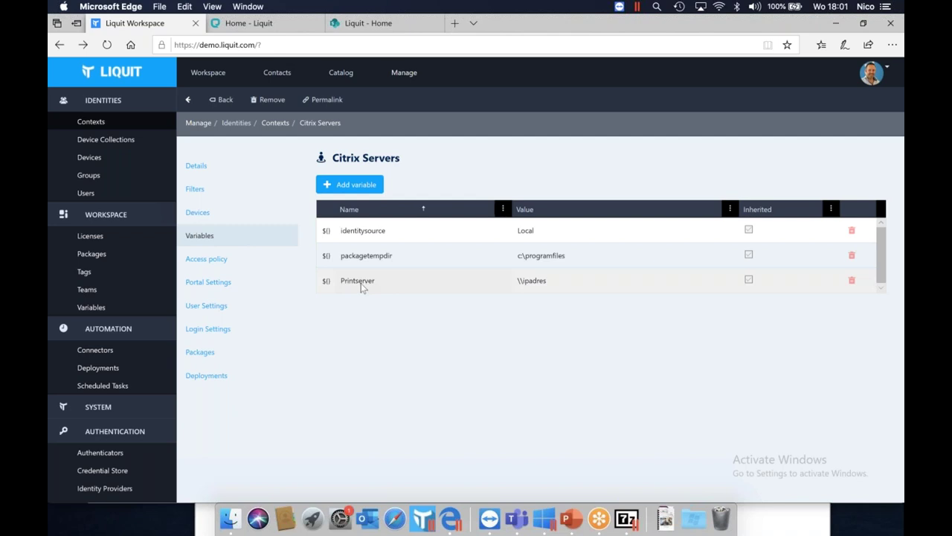
Review the Citrix Servers context's access policy and its portal, user and login settings
click(191, 259)
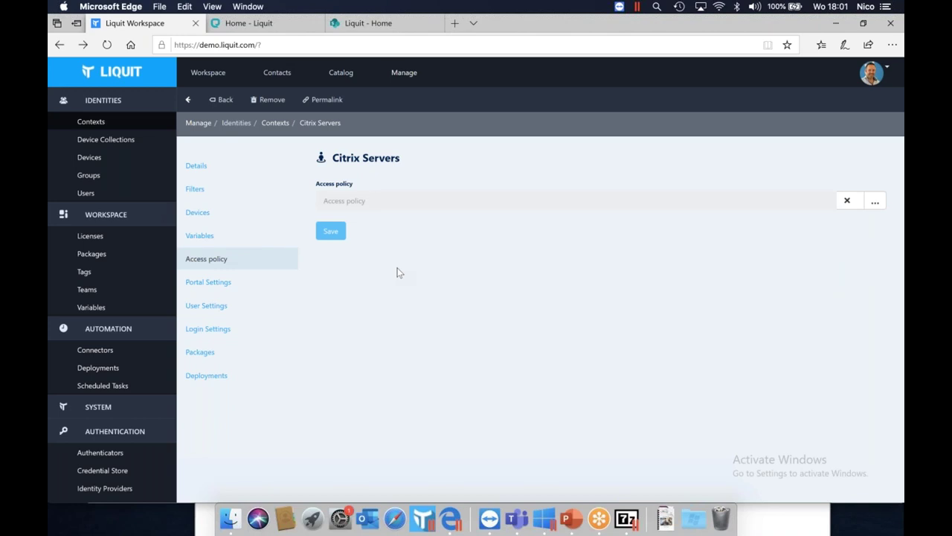
click(207, 283)
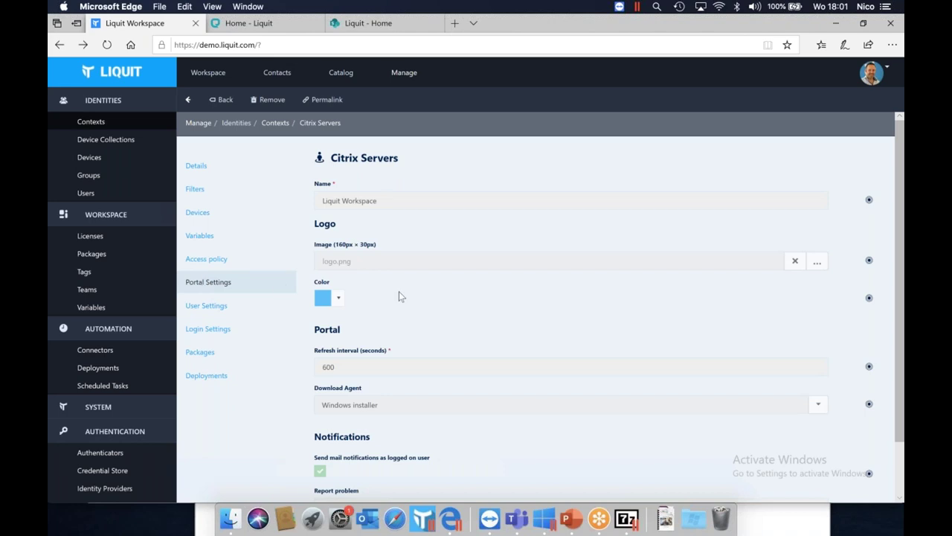
scroll(399, 293, down, 2)
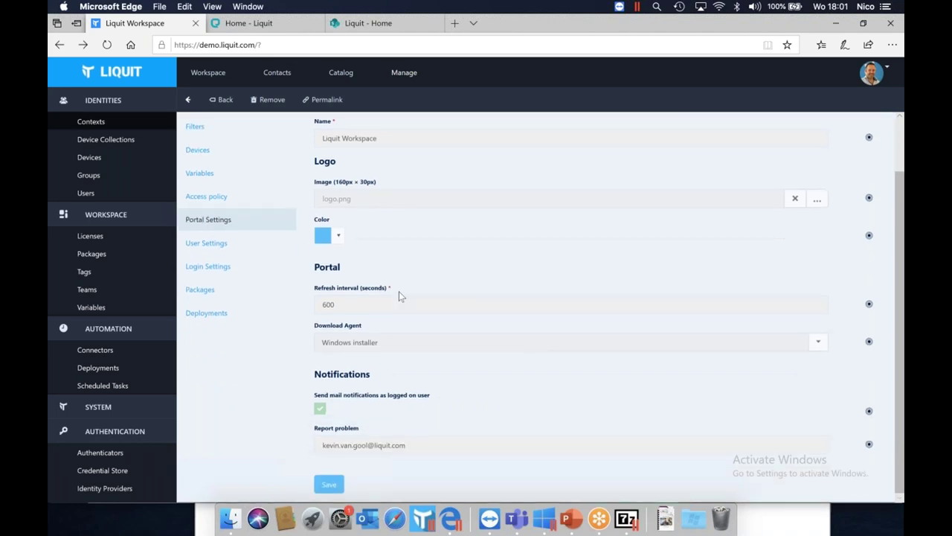
scroll(399, 291, up, 1)
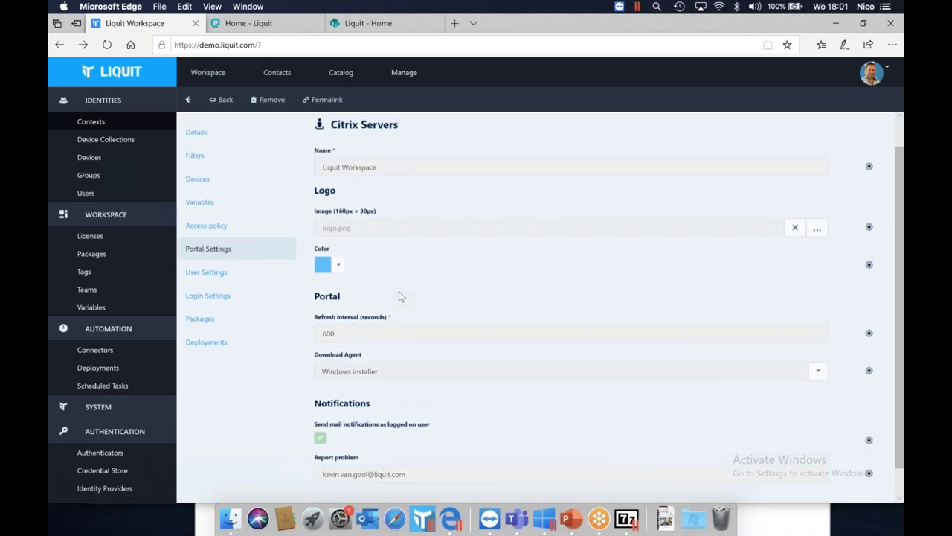
click(217, 272)
click(215, 330)
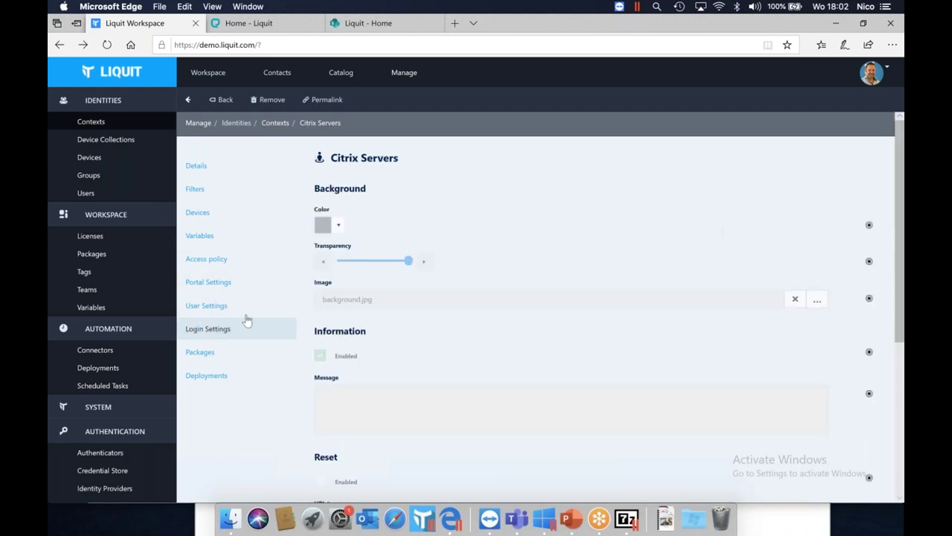
Review the packages and deployments assigned to the Citrix Servers context, including Citrix Golden Image, and return to the workspace
click(206, 375)
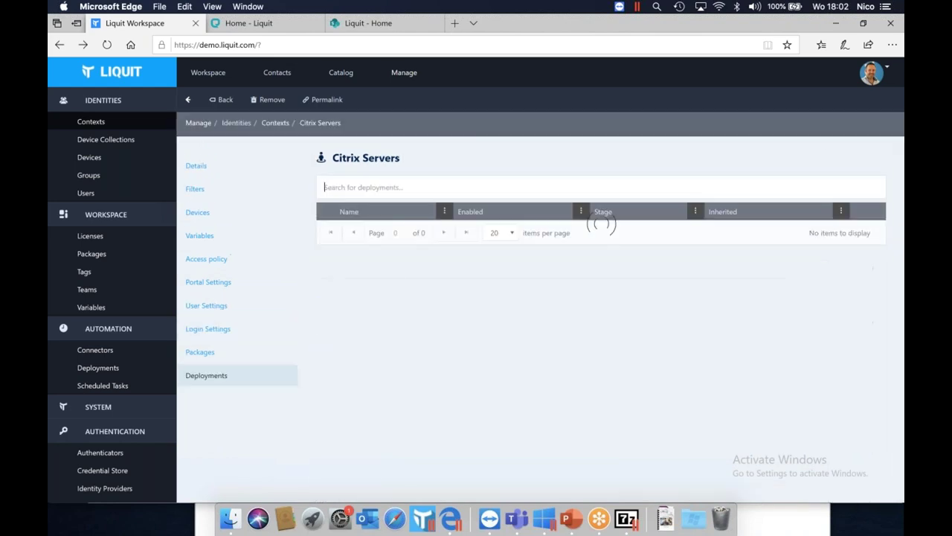
click(206, 360)
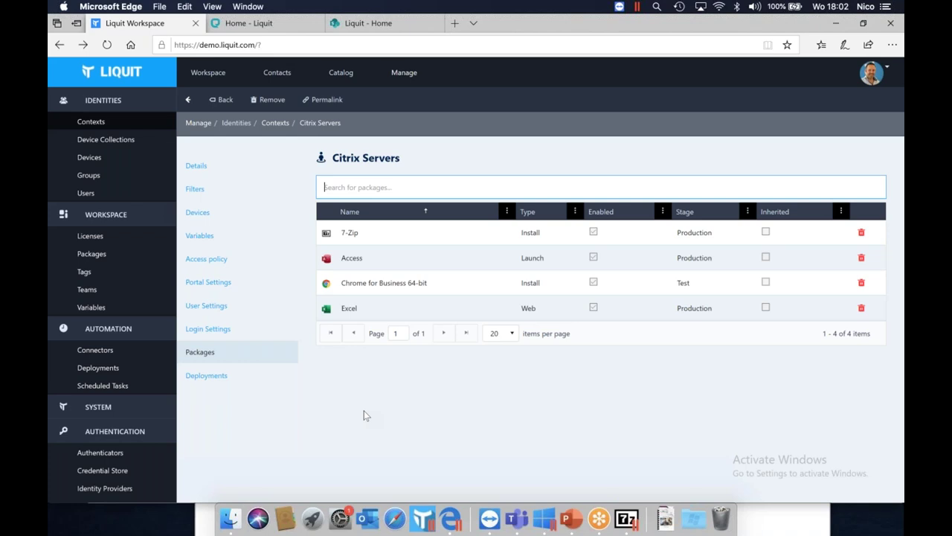
click(231, 372)
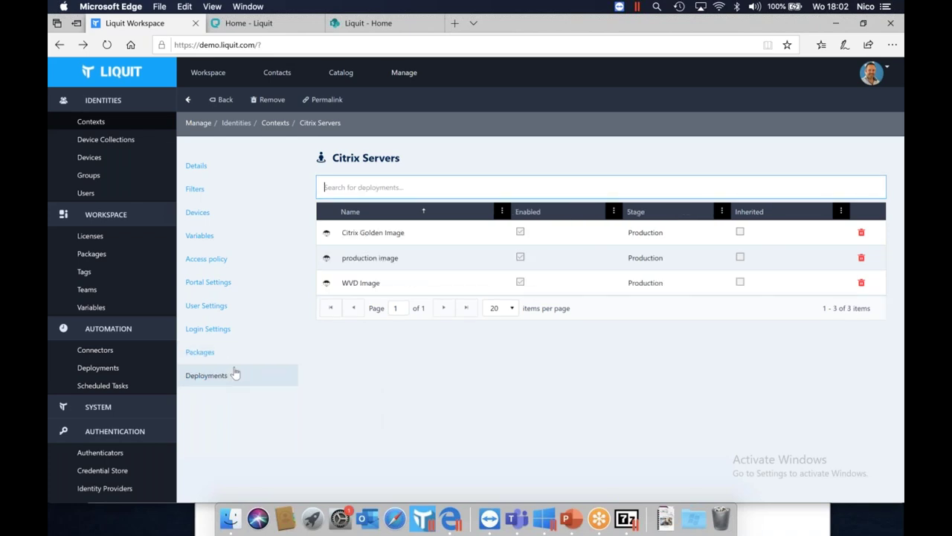
click(354, 230)
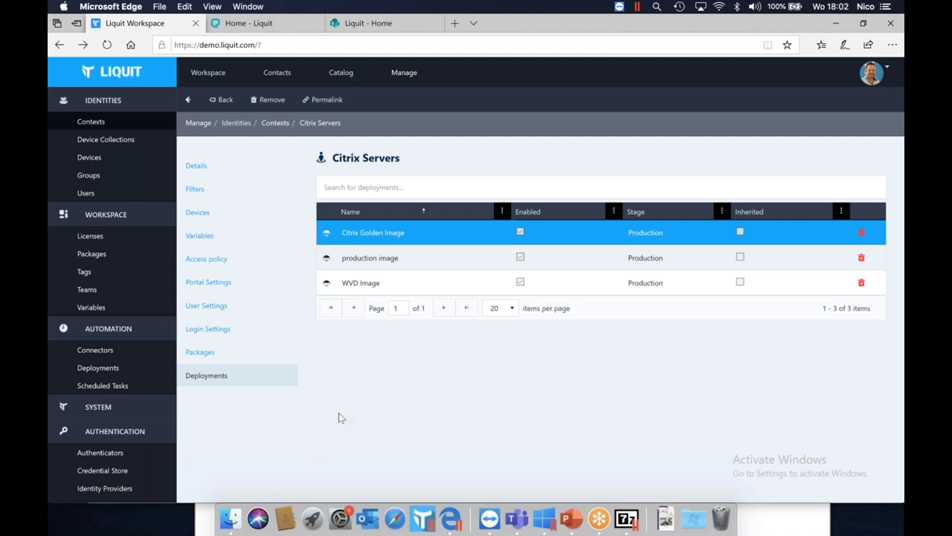
click(212, 77)
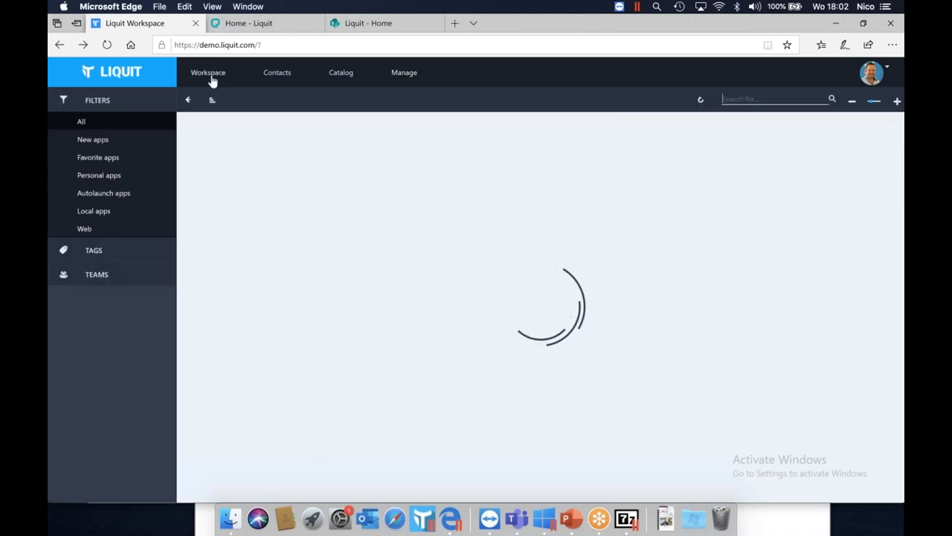